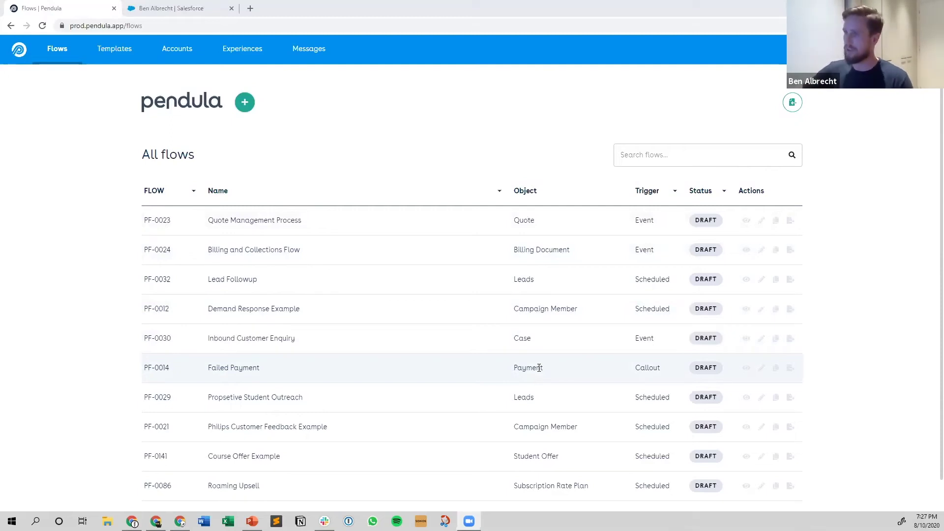
- Create a new flow with Zuora as the CRM and Subscription Rate Plan as the related object
{"action": "left_click", "coordinate": [248, 106]}
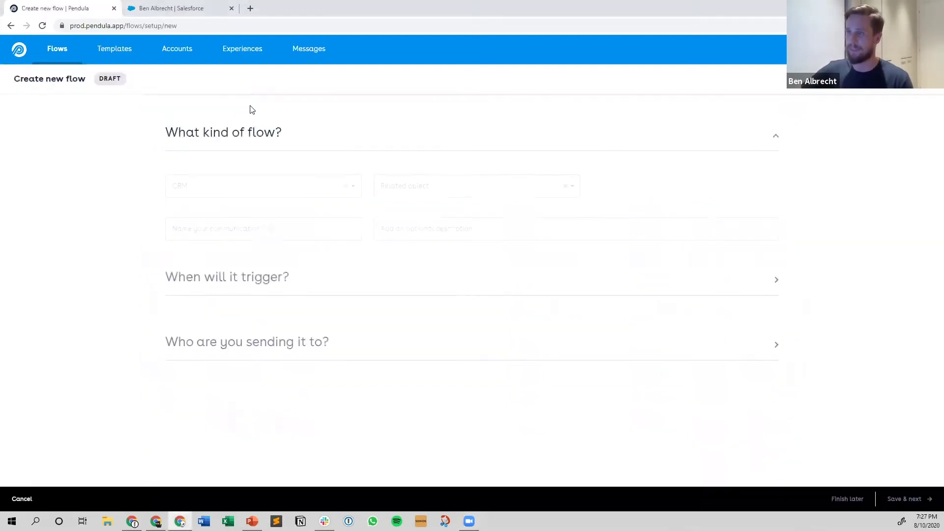
{"action": "left_click", "coordinate": [256, 184]}
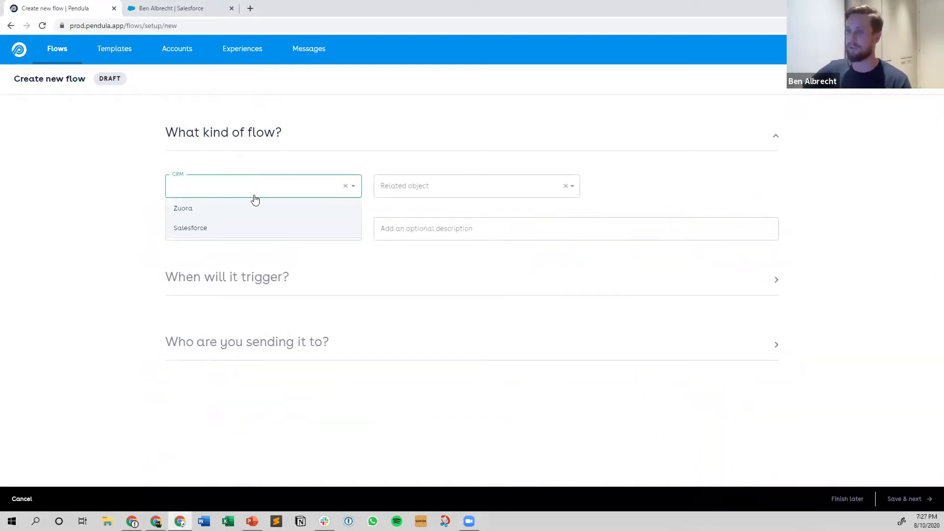
{"action": "left_click", "coordinate": [253, 206]}
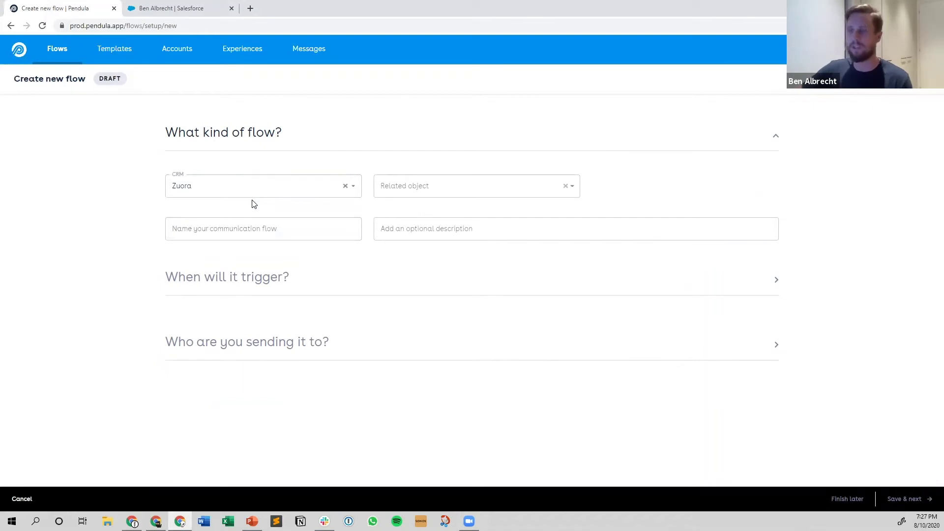
{"action": "left_click", "coordinate": [406, 185]}
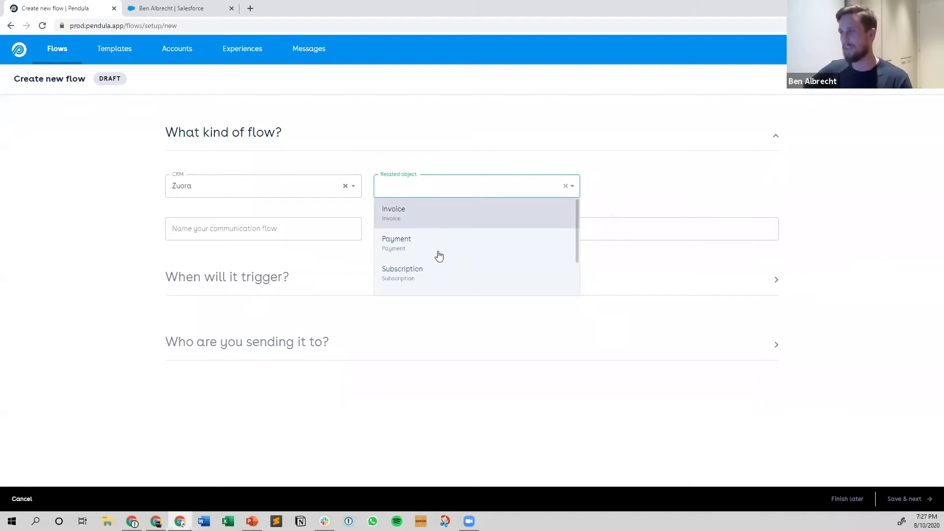
{"action": "scroll", "coordinate": [473, 241], "scroll_direction": "down", "scroll_amount": 1}
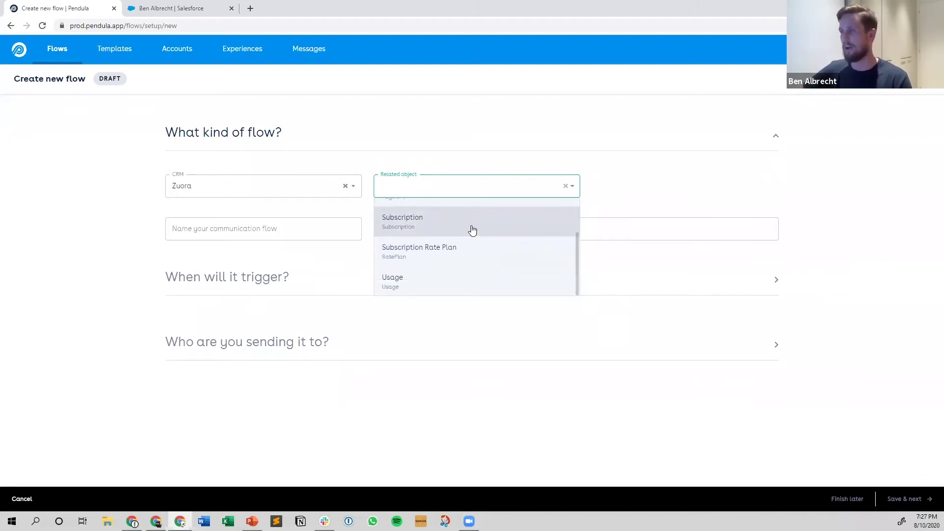
{"action": "left_click", "coordinate": [460, 249]}
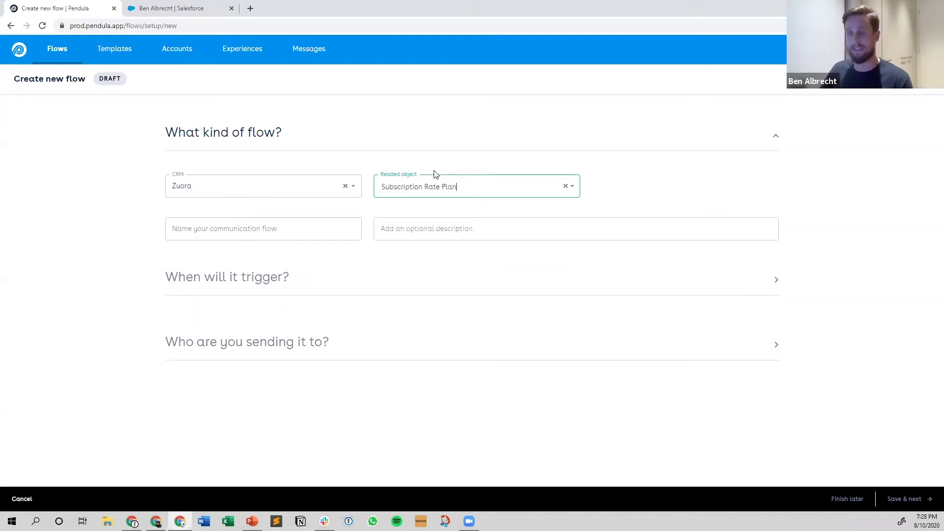
- Name the flow "Upsell / Cross-sell Flow" and give it the description "Sent to existing subscribers"
{"action": "left_click", "coordinate": [208, 239]}
{"action": "type", "text": "Upse"}
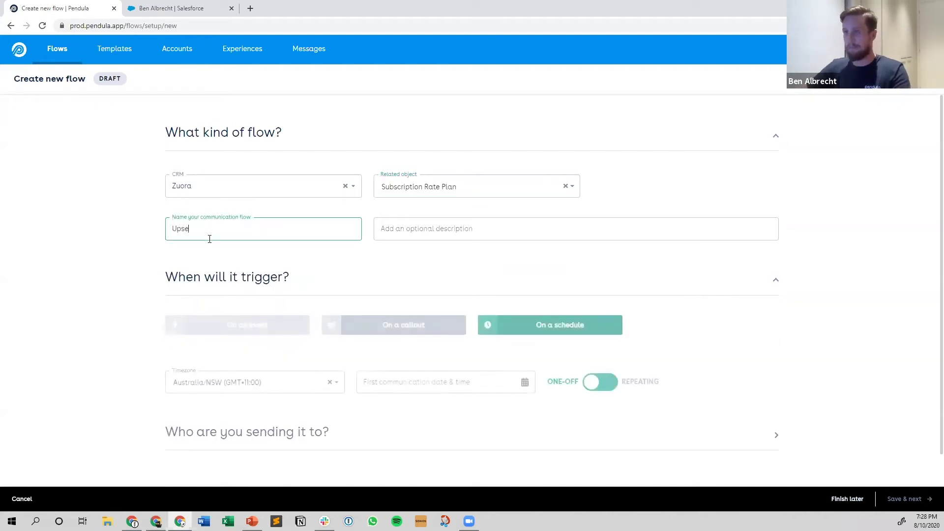
{"action": "type", "text": "ll / Cros"}
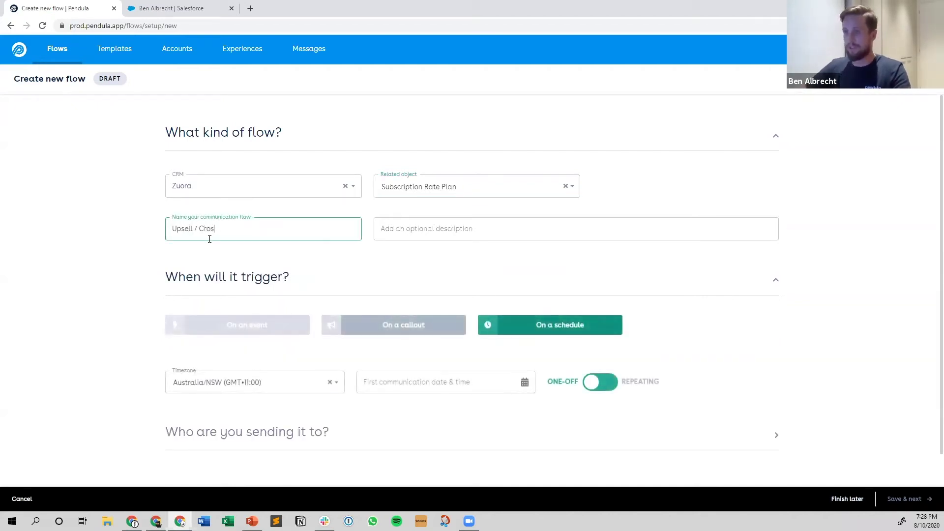
{"action": "type", "text": "s -sell "}
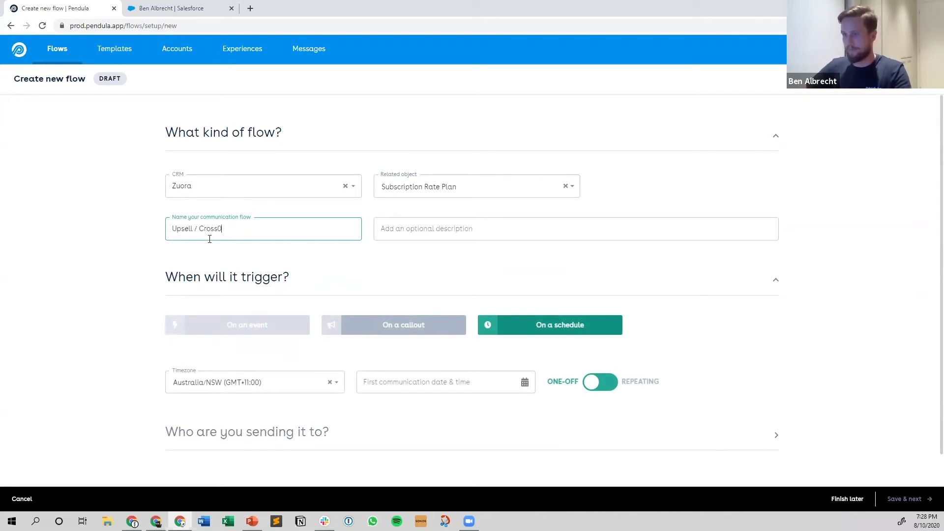
{"action": "type", "text": "Flow"}
{"action": "key", "text": "Tab"}
{"action": "type", "text": "Sent to"}
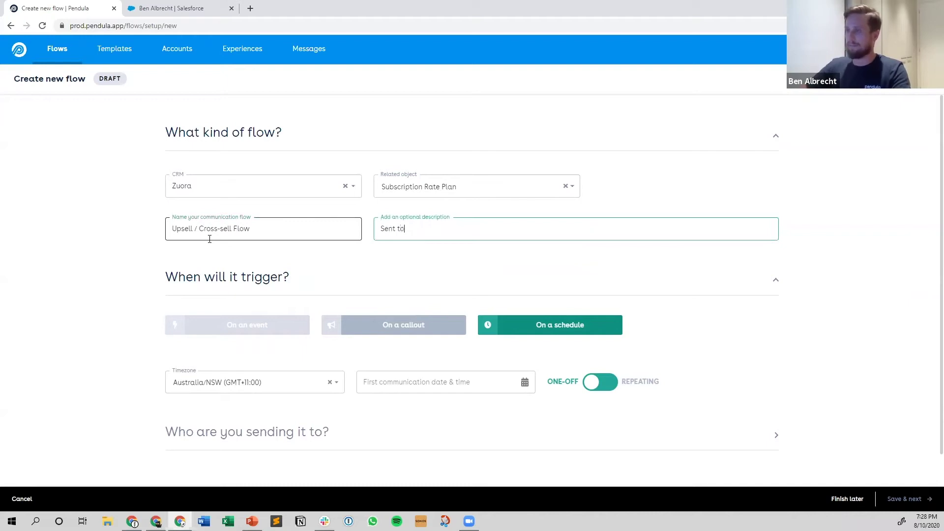
{"action": "type", "text": " existi"}
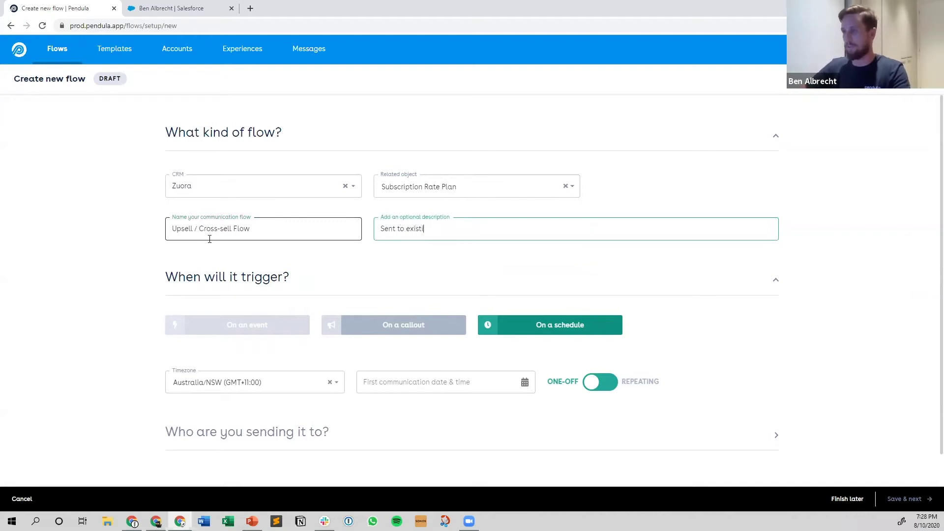
{"action": "type", "text": "ng subscribers"}
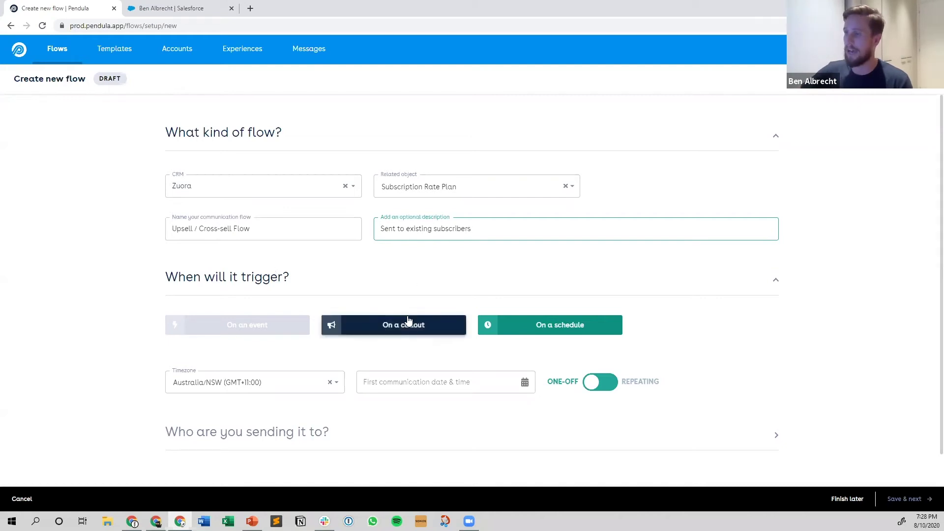
{"action": "left_click", "coordinate": [423, 322]}
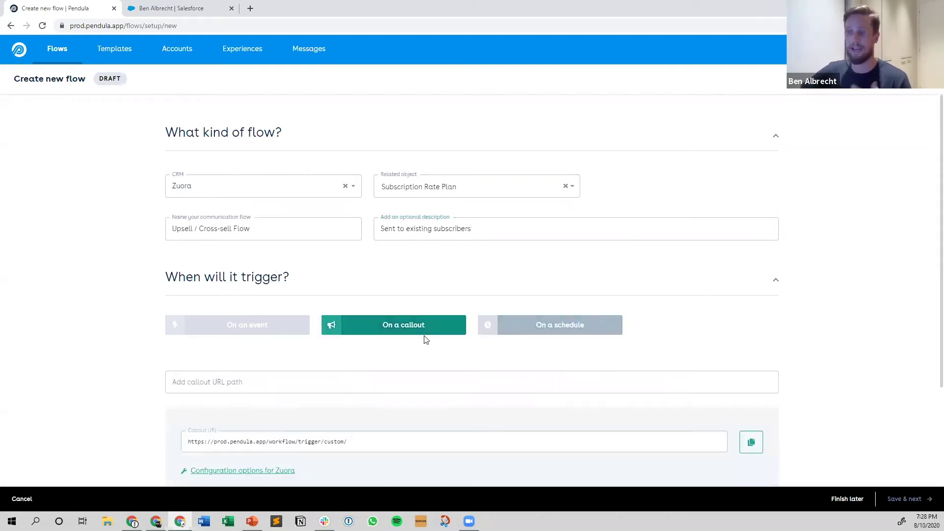
{"action": "scroll", "coordinate": [433, 338], "scroll_direction": "down", "scroll_amount": 1}
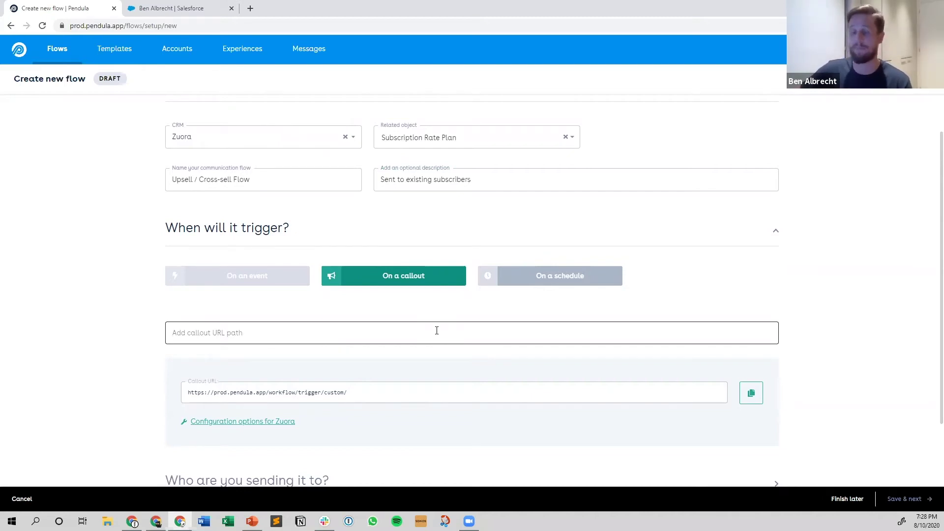
{"action": "left_click", "coordinate": [518, 273]}
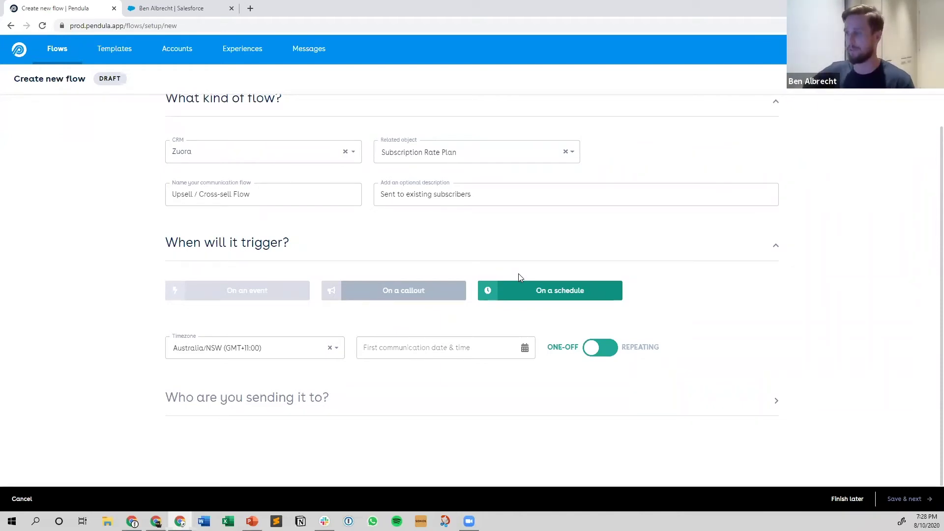
- Set the scheduled trigger's first communication date and time to 09/10/2020 12:00 PM
{"action": "left_click", "coordinate": [523, 350]}
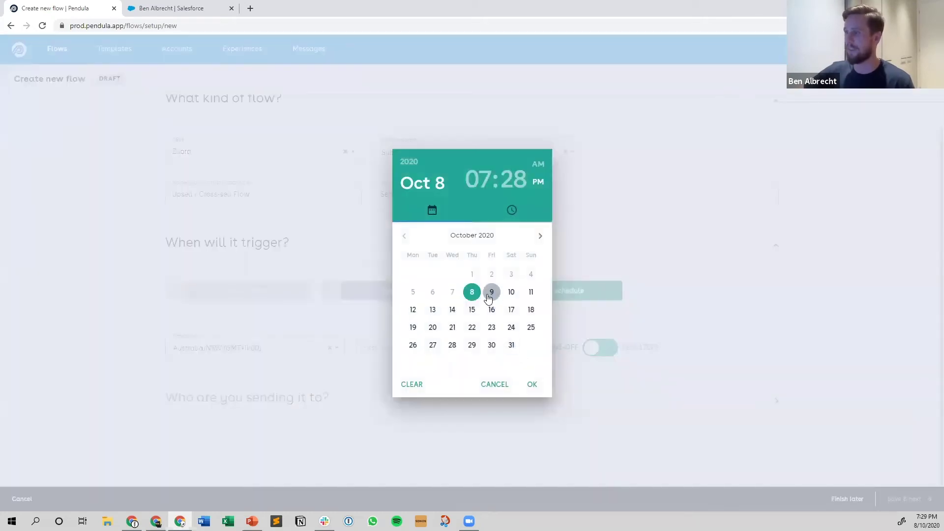
{"action": "left_click", "coordinate": [490, 293]}
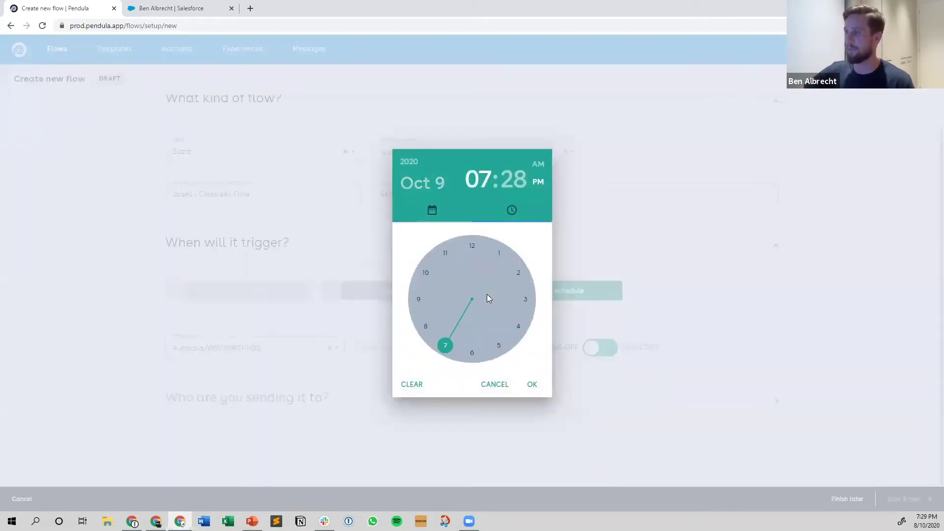
{"action": "left_click", "coordinate": [472, 246]}
{"action": "left_click", "coordinate": [472, 246]}
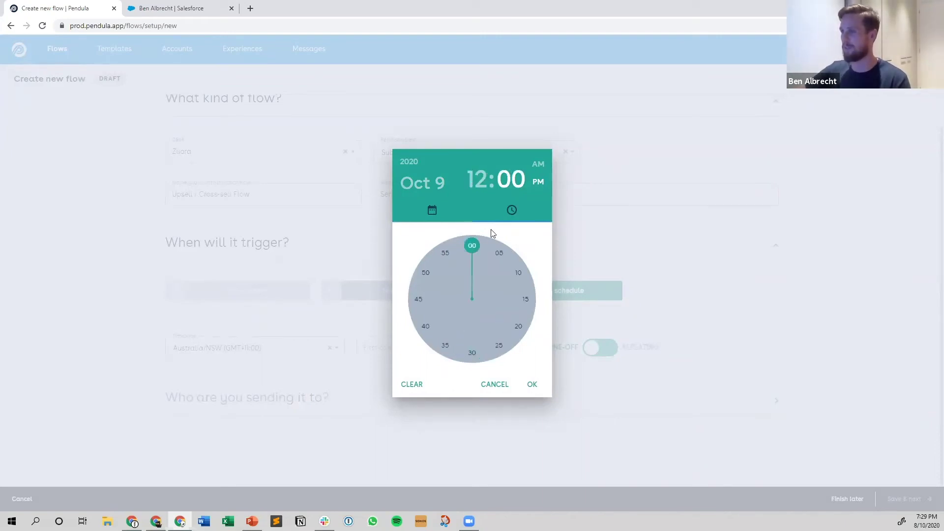
{"action": "left_click", "coordinate": [537, 182]}
{"action": "left_click", "coordinate": [532, 385]}
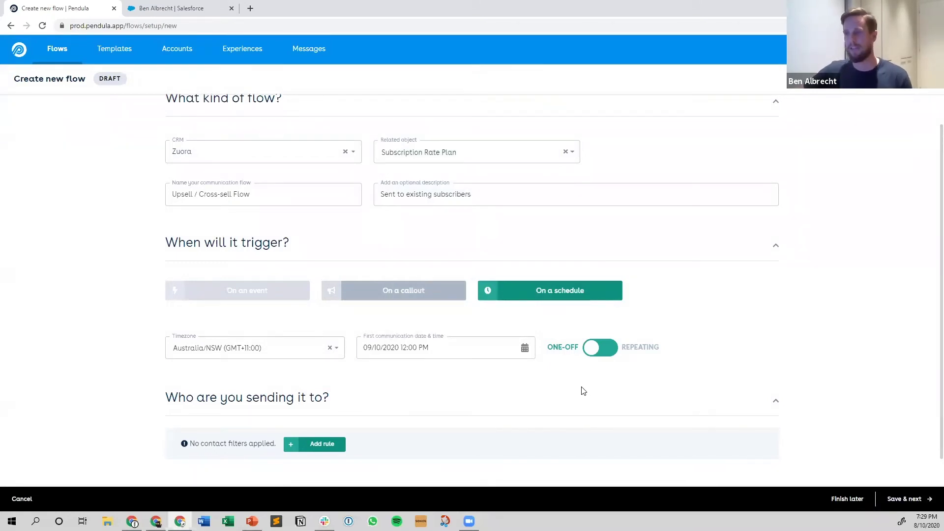
- Add a recipient rule requiring the Subscription object's Status field to be equal to Active
{"action": "scroll", "coordinate": [580, 390], "scroll_direction": "down", "scroll_amount": 1}
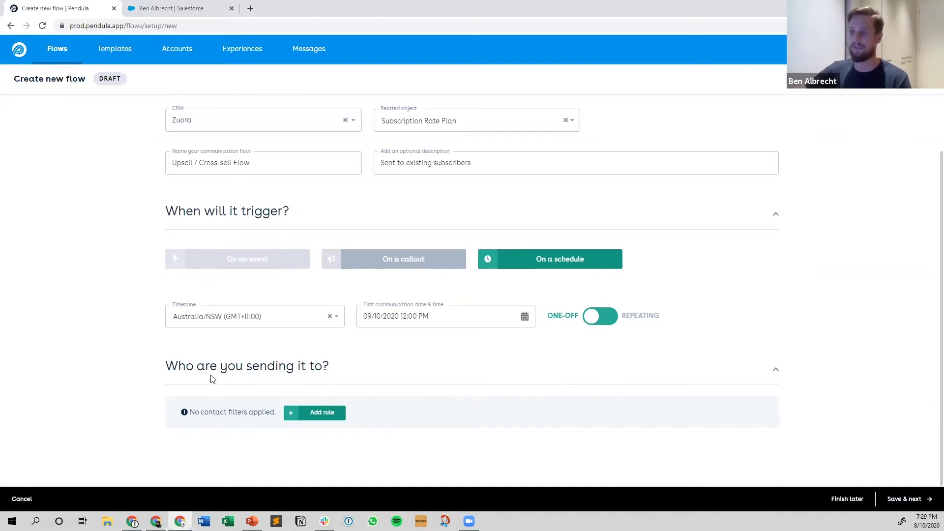
{"action": "left_click", "coordinate": [315, 412]}
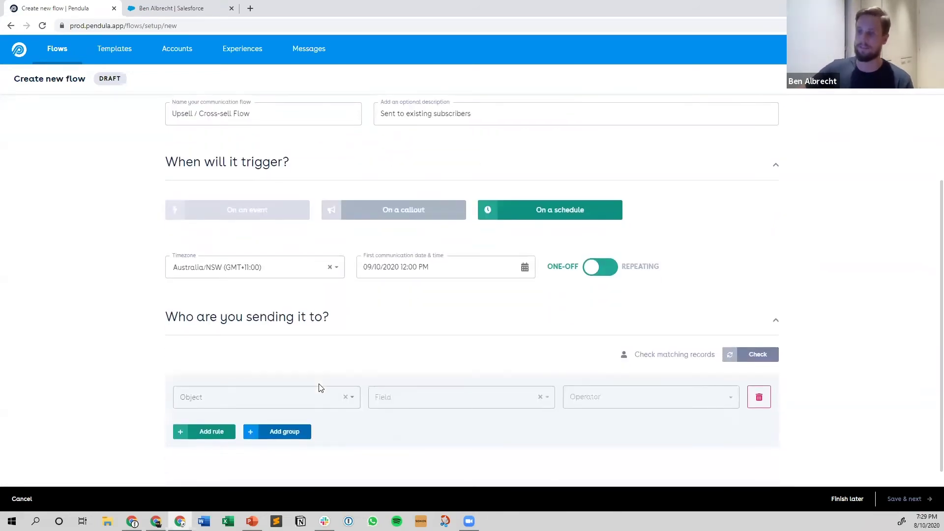
{"action": "left_click", "coordinate": [312, 380]}
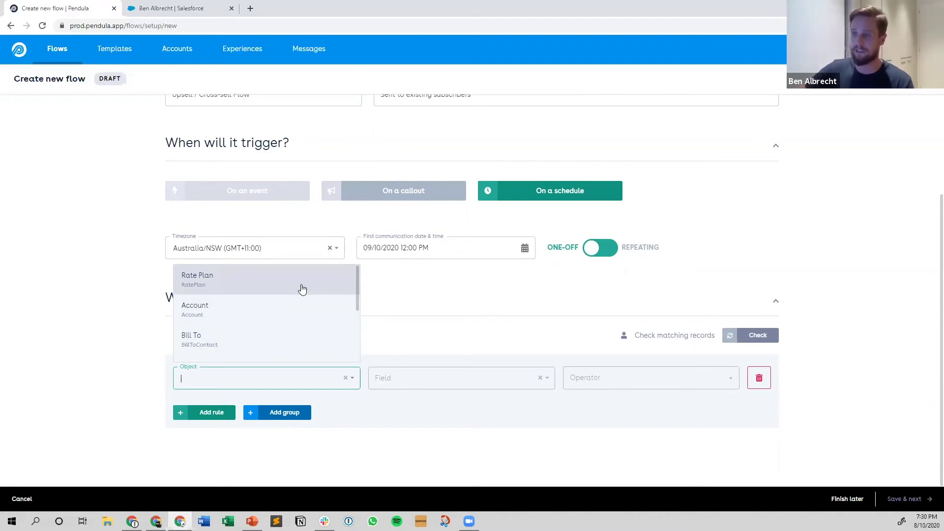
{"action": "scroll", "coordinate": [302, 289], "scroll_direction": "down", "scroll_amount": 3}
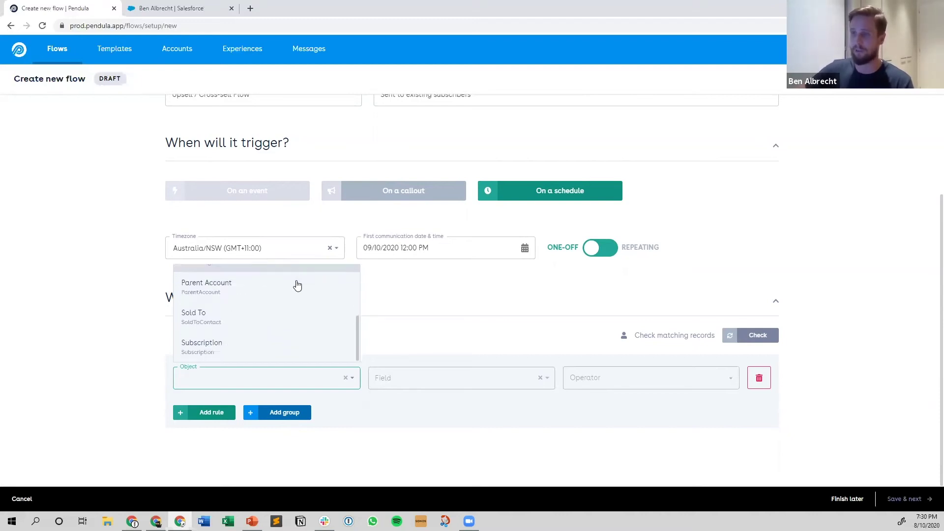
{"action": "left_click", "coordinate": [264, 348]}
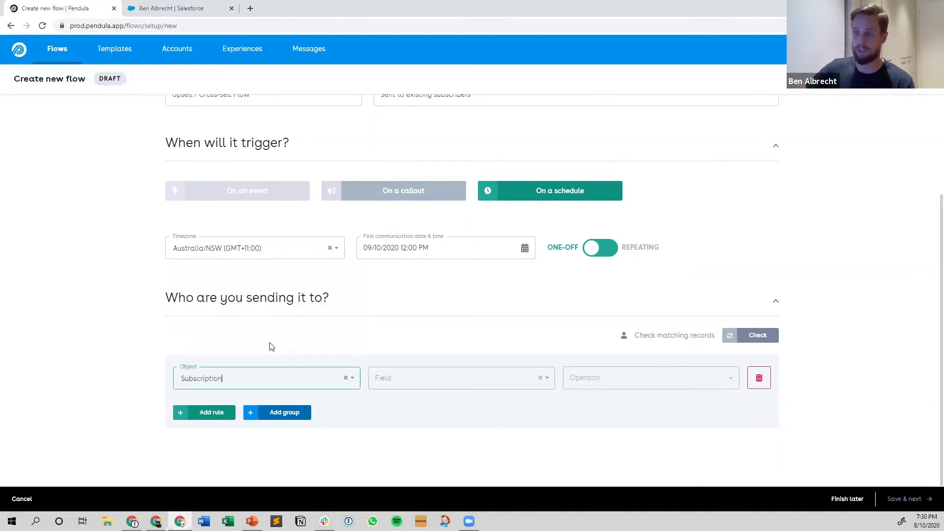
{"action": "left_click", "coordinate": [385, 371]}
{"action": "type", "text": "stat"}
{"action": "left_click", "coordinate": [407, 400]}
{"action": "left_click", "coordinate": [593, 390]}
{"action": "left_click", "coordinate": [624, 395]}
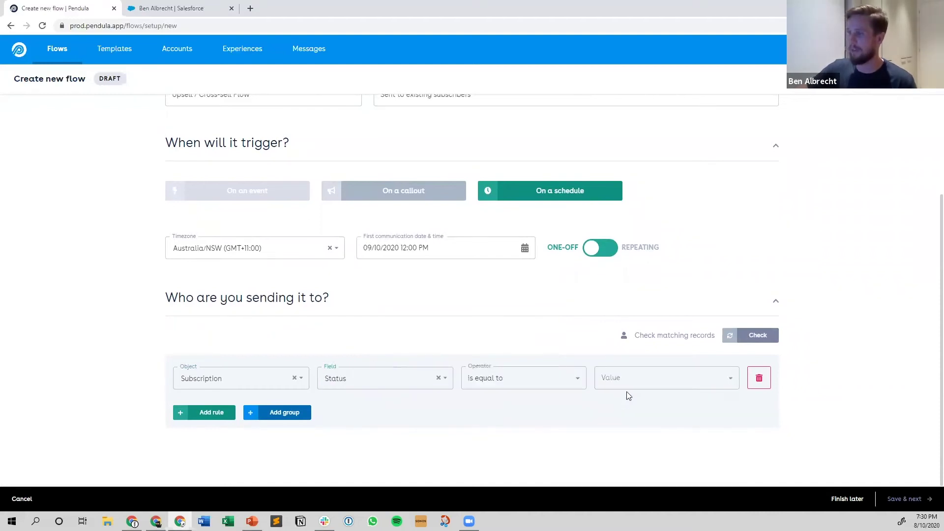
{"action": "left_click", "coordinate": [631, 387]}
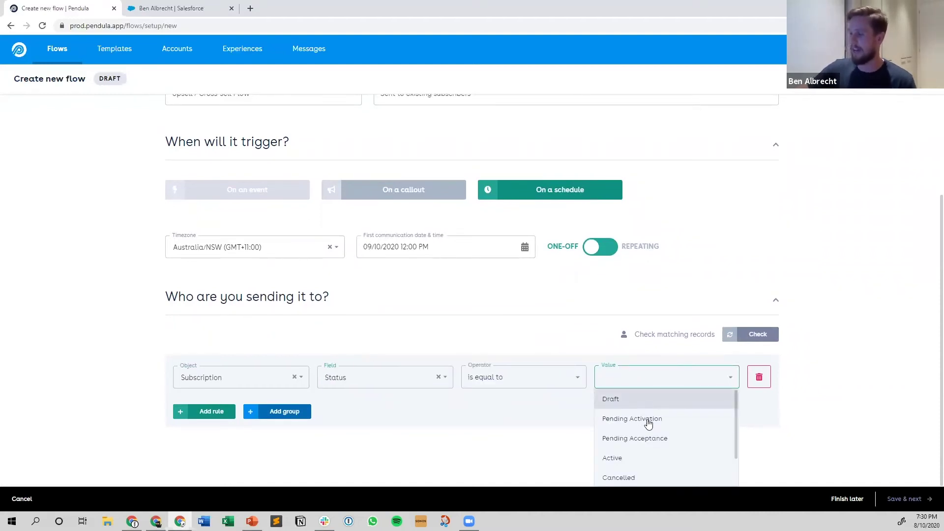
{"action": "left_click", "coordinate": [644, 457]}
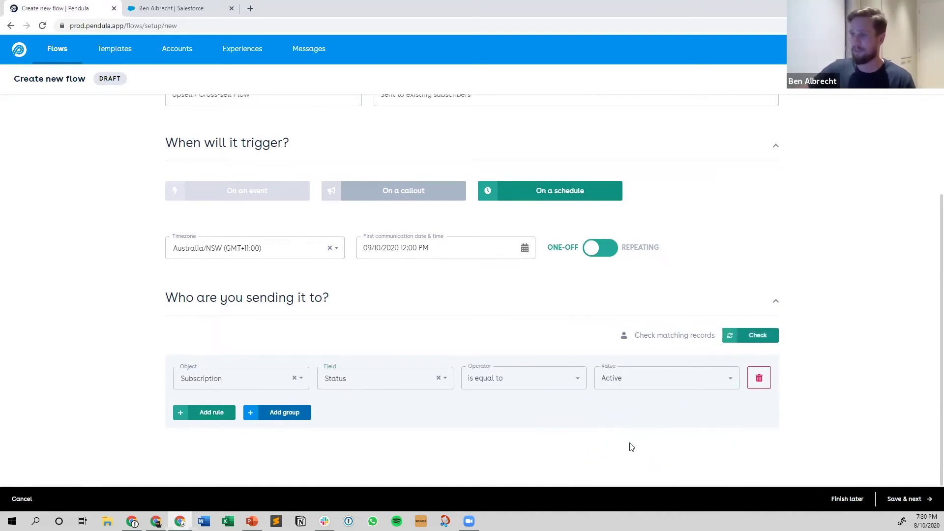
- Add a second recipient rule on the Subscription object's Next Renewal Date field with the operator "is equal to"
{"action": "left_click", "coordinate": [205, 412]}
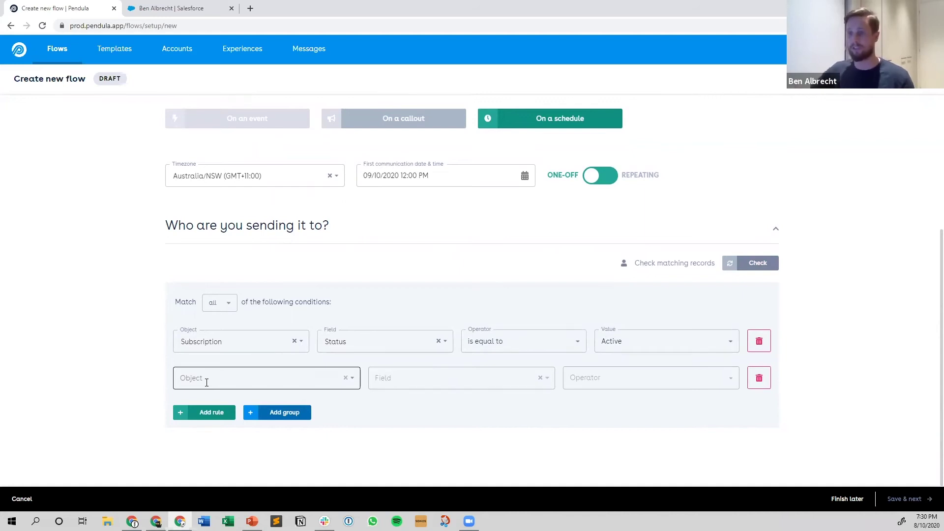
{"action": "left_click", "coordinate": [269, 376]}
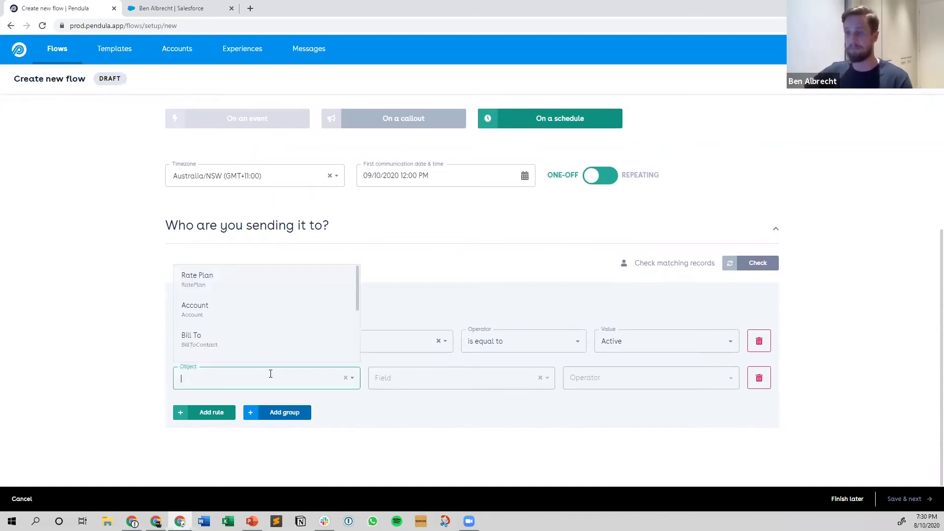
{"action": "scroll", "coordinate": [247, 359], "scroll_direction": "down", "scroll_amount": 3}
{"action": "left_click", "coordinate": [238, 349]}
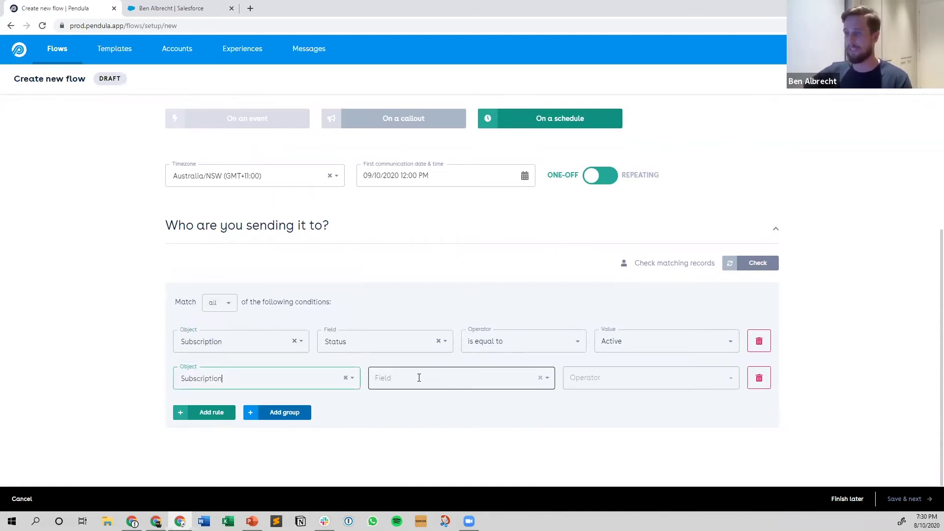
{"action": "left_click", "coordinate": [420, 377]}
{"action": "type", "text": "ne"}
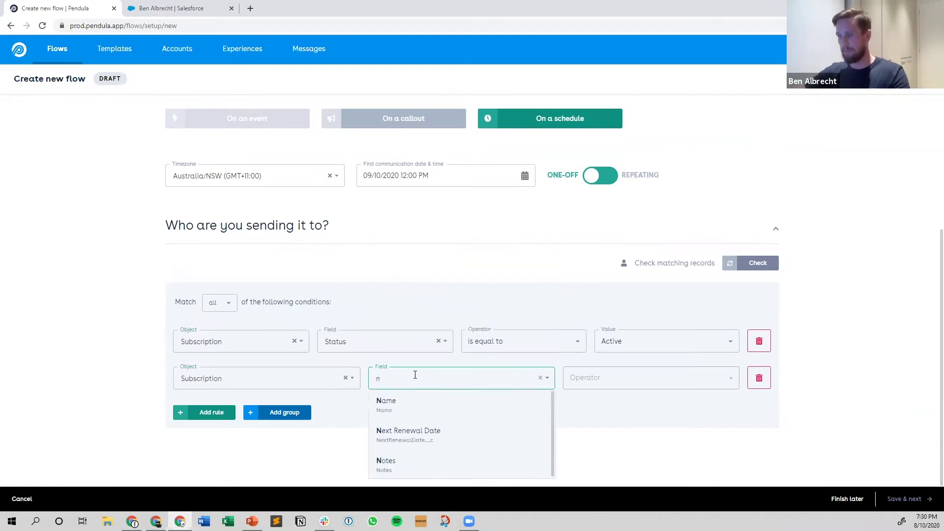
{"action": "left_click", "coordinate": [426, 408]}
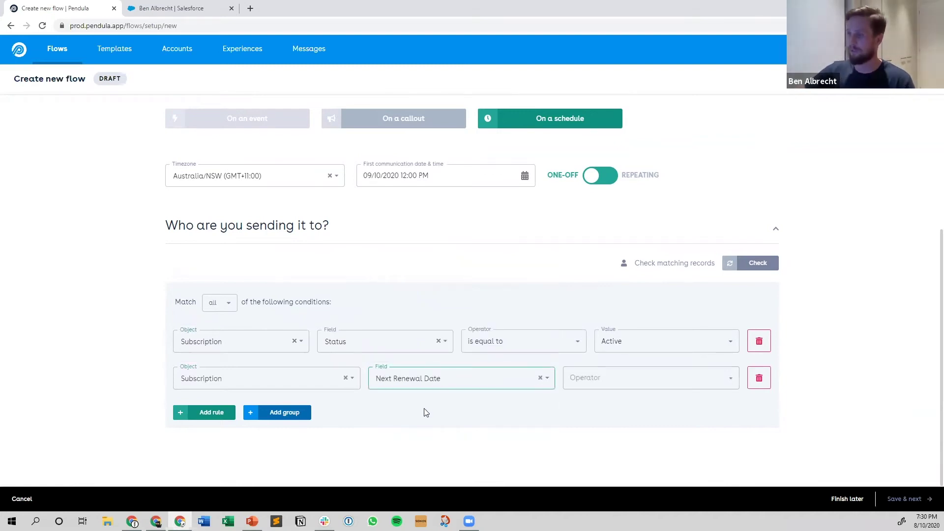
{"action": "left_click", "coordinate": [609, 381]}
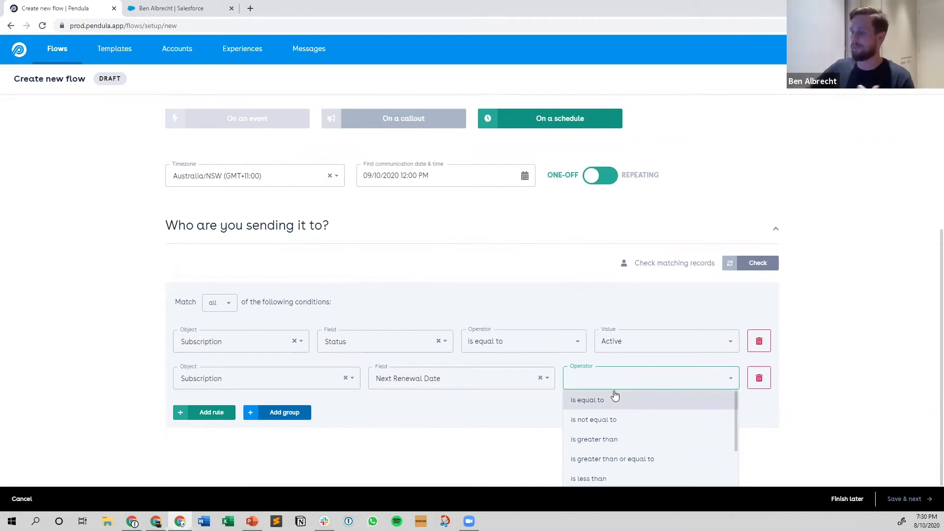
{"action": "left_click", "coordinate": [613, 399]}
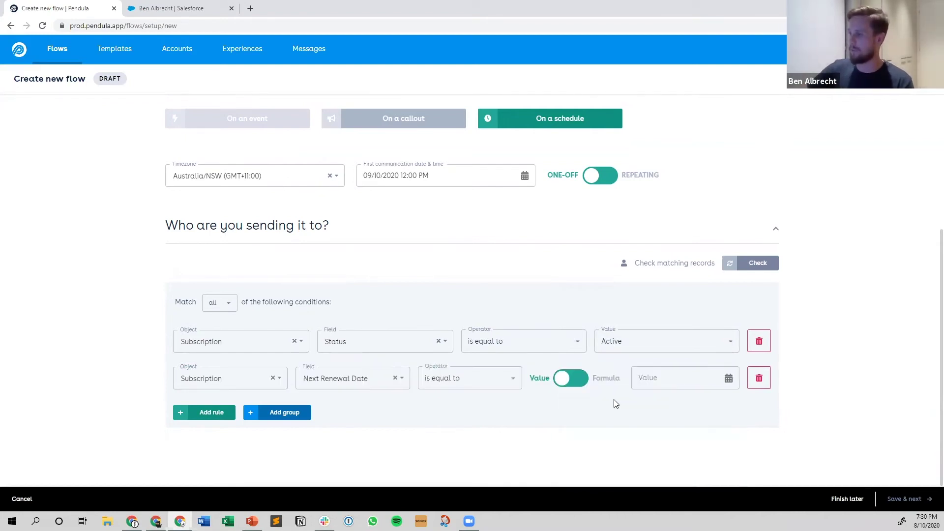
- Compare the Next Renewal Date rule against a formula instead of a fixed value, using TODAY()+DAYS(60)
{"action": "left_click", "coordinate": [728, 378]}
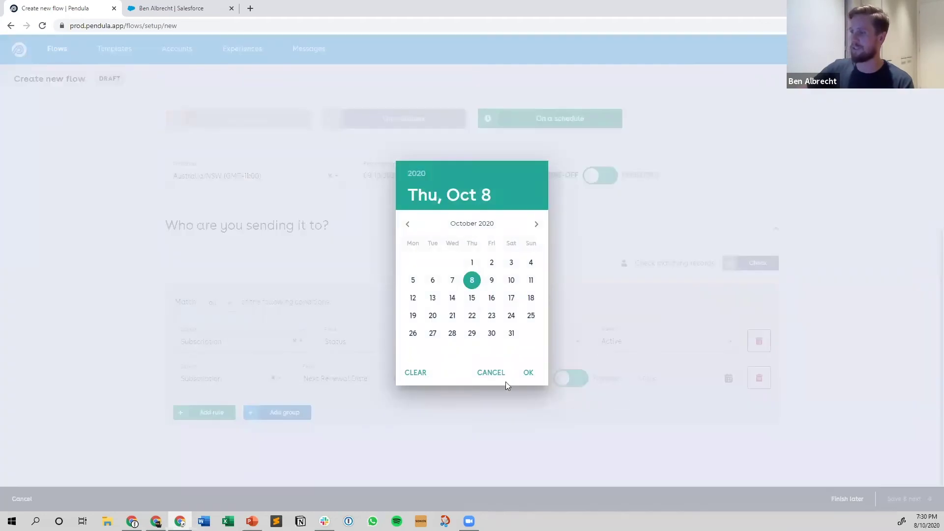
{"action": "left_click", "coordinate": [534, 393]}
{"action": "left_click", "coordinate": [578, 378]}
{"action": "left_click", "coordinate": [706, 385]}
{"action": "type", "text": "TODAY"}
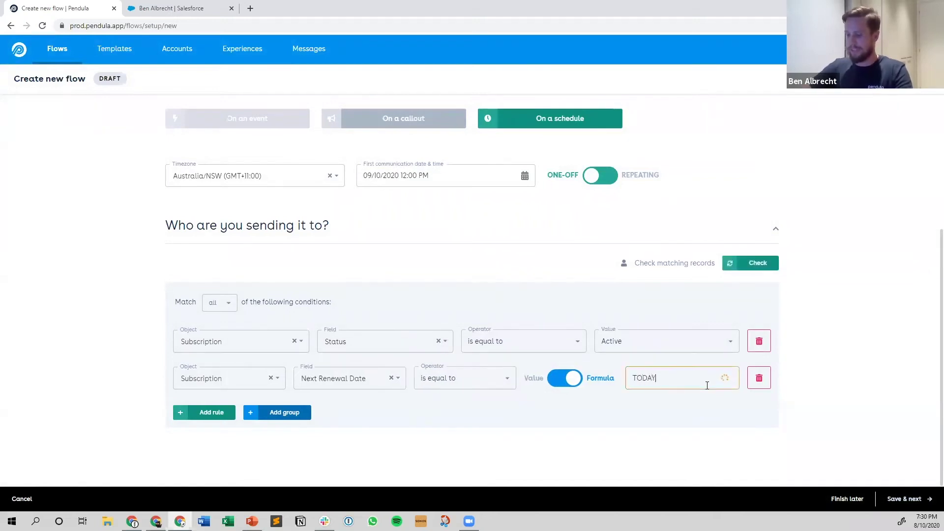
{"action": "type", "text": "()+DAYS"}
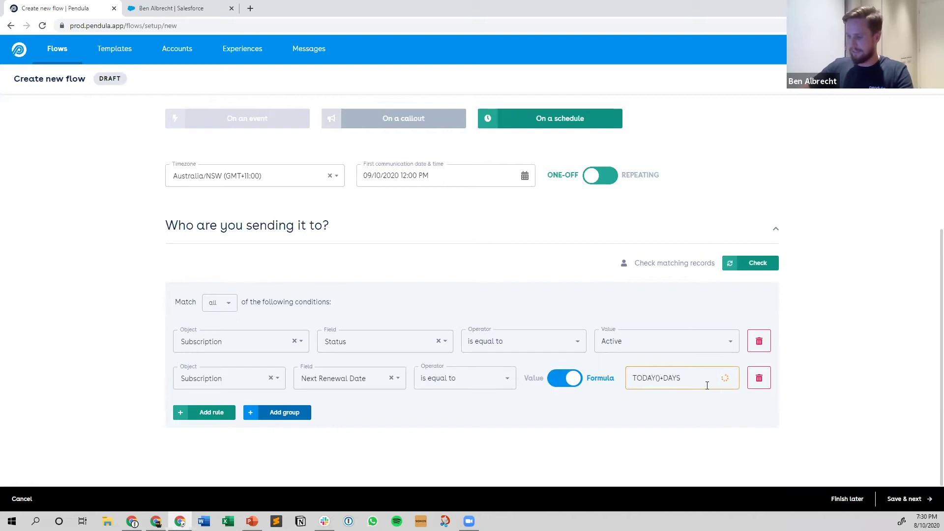
{"action": "type", "text": "(60)"}
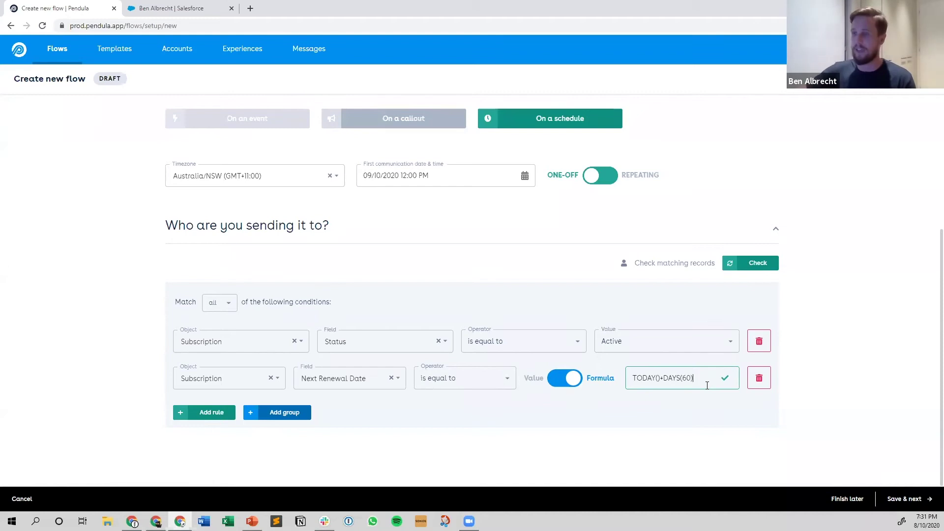
- Add a third recipient rule requiring the Rate Plan object's Name to be equal to "$30/15GB Unlimited plan"
{"action": "left_click", "coordinate": [195, 411]}
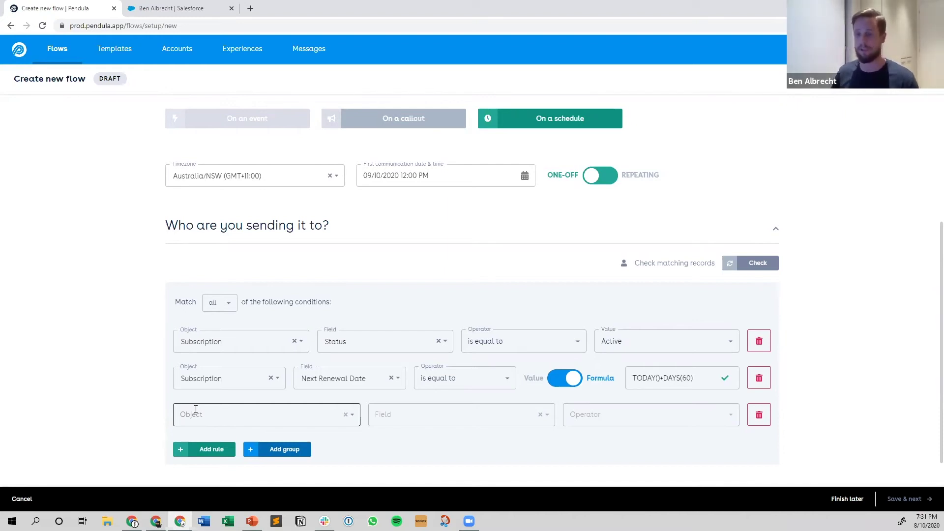
{"action": "left_click", "coordinate": [196, 414]}
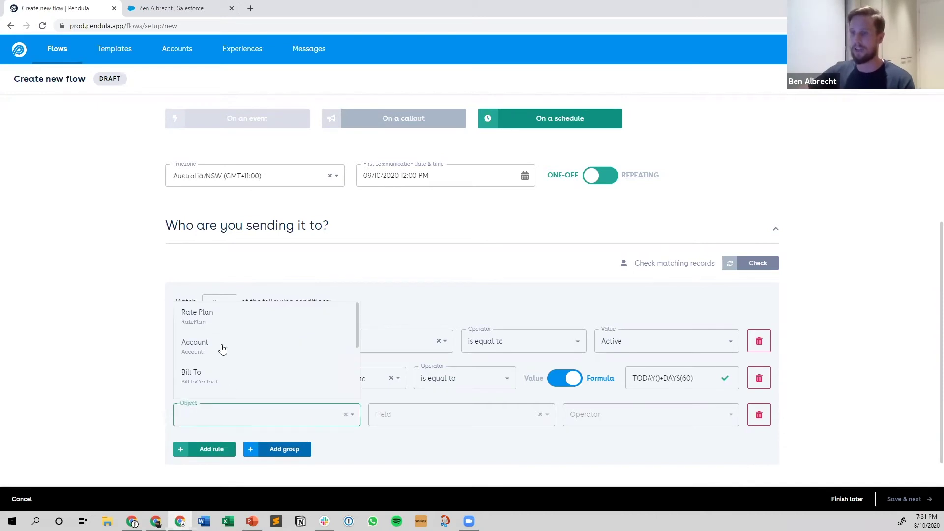
{"action": "left_click", "coordinate": [212, 317]}
{"action": "left_click", "coordinate": [416, 411]}
{"action": "type", "text": "nam"}
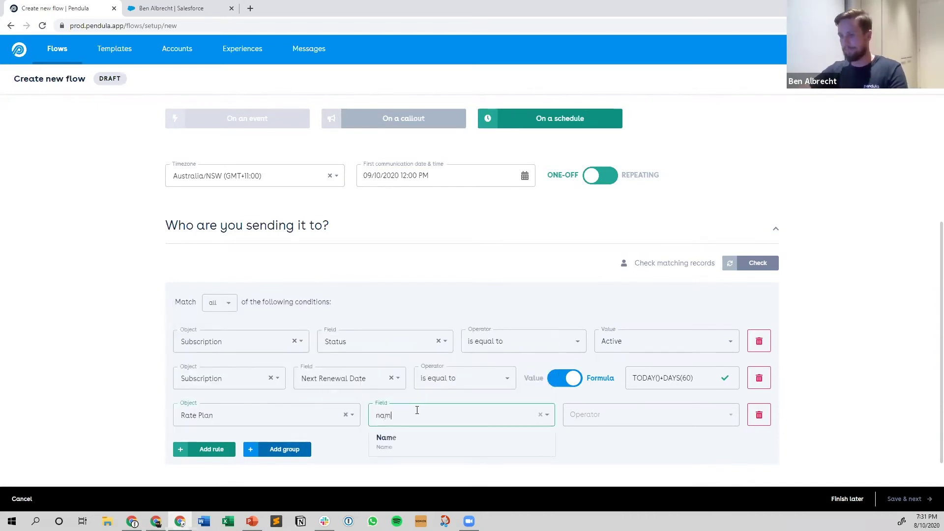
{"action": "left_click", "coordinate": [412, 446]}
{"action": "left_click", "coordinate": [571, 417]}
{"action": "left_click", "coordinate": [592, 311]}
{"action": "left_click", "coordinate": [656, 417]}
{"action": "type", "text": "$30/15GB Unlimited plan"}
{"action": "left_click", "coordinate": [671, 455]}
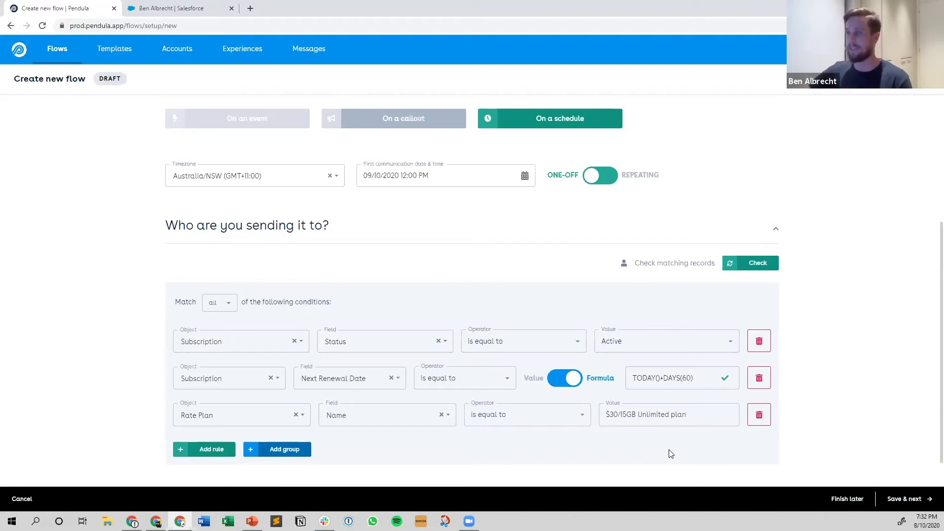
- Review the completed flow setup and save it to continue to the flow builder
{"action": "scroll", "coordinate": [671, 453], "scroll_direction": "up", "scroll_amount": 4}
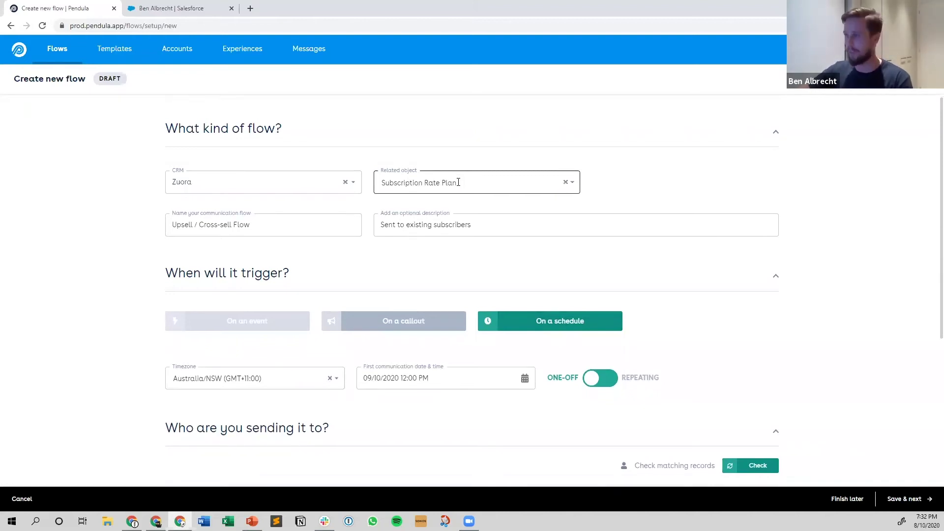
{"action": "scroll", "coordinate": [541, 189], "scroll_direction": "down", "scroll_amount": 2}
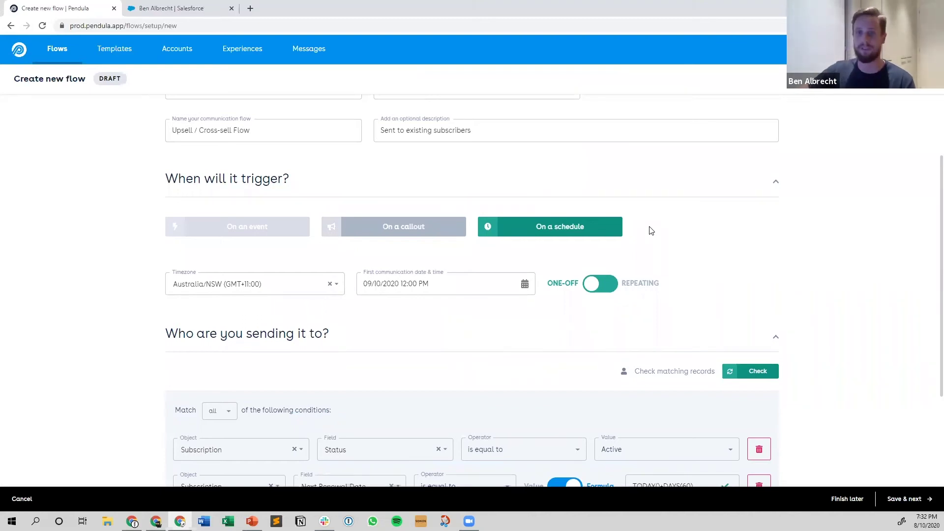
{"action": "scroll", "coordinate": [650, 229], "scroll_direction": "down", "scroll_amount": 3}
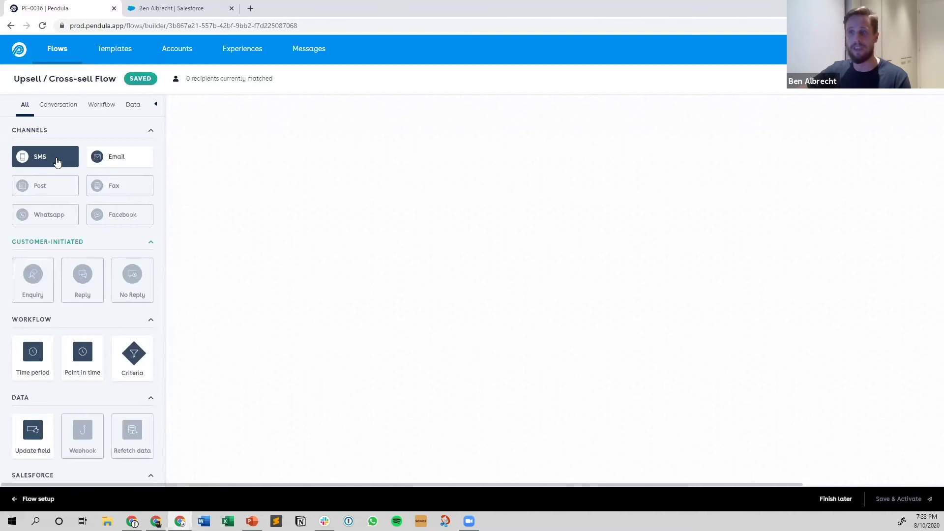
- Place an outbound SMS on the empty flow canvas and load the template "Upsell Offer - $30/30GB (Free month)" into it
{"action": "scroll", "coordinate": [57, 162], "scroll_direction": "down", "scroll_amount": 1}
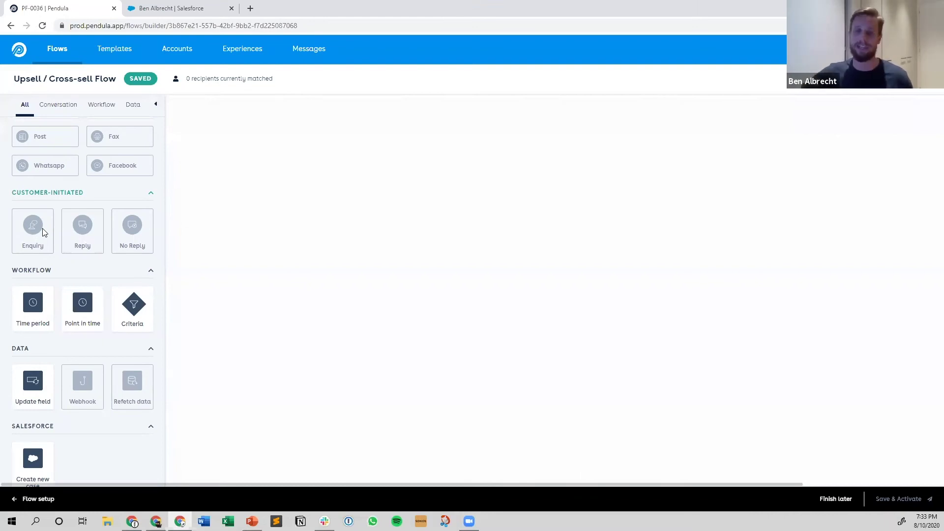
{"action": "scroll", "coordinate": [43, 235], "scroll_direction": "down", "scroll_amount": 1}
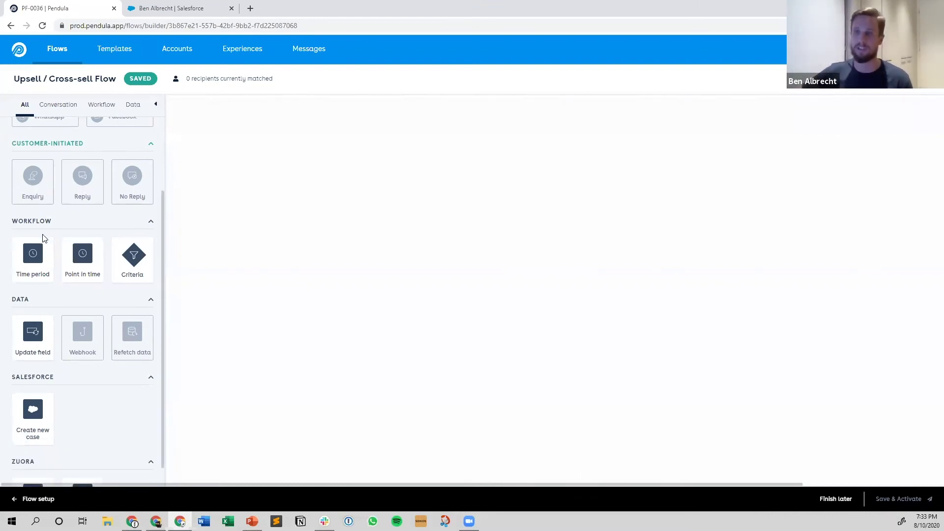
{"action": "scroll", "coordinate": [120, 247], "scroll_direction": "down", "scroll_amount": 1}
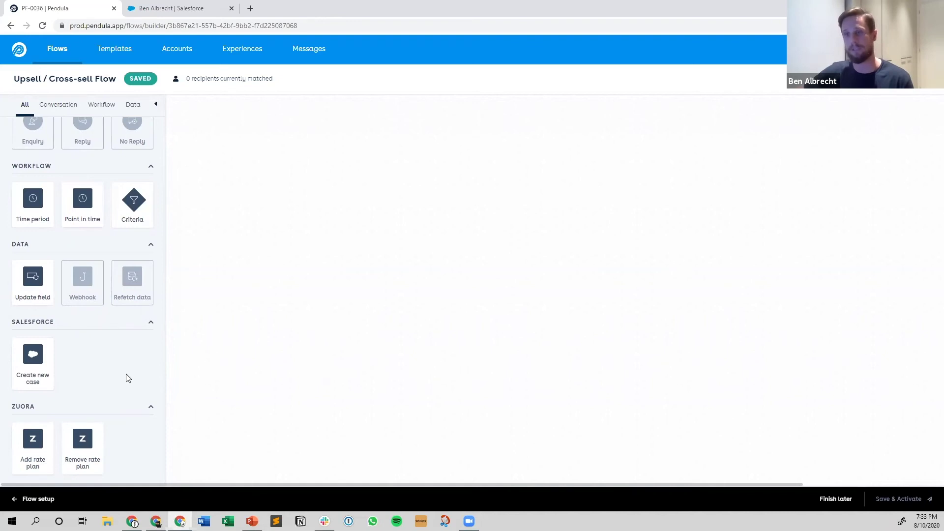
{"action": "scroll", "coordinate": [127, 379], "scroll_direction": "up", "scroll_amount": 3}
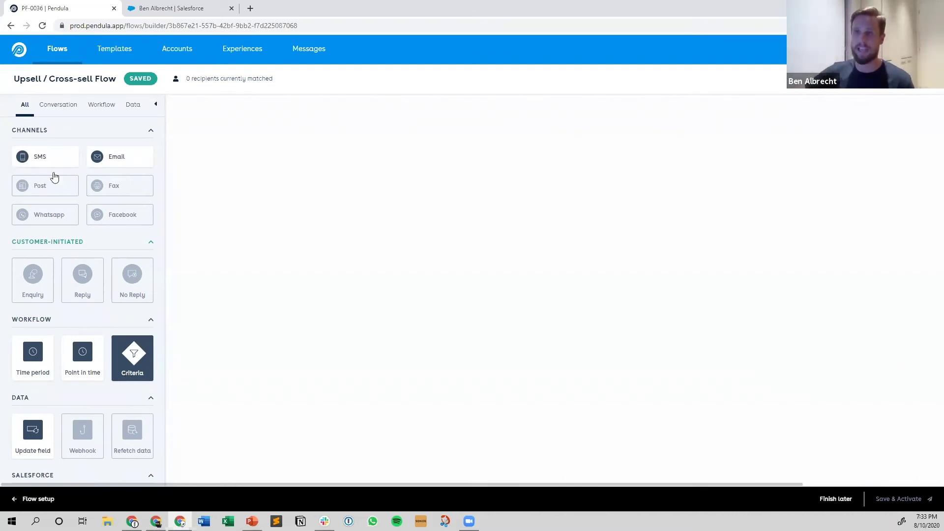
{"action": "left_click_drag", "start_coordinate": [52, 161], "coordinate": [328, 255]}
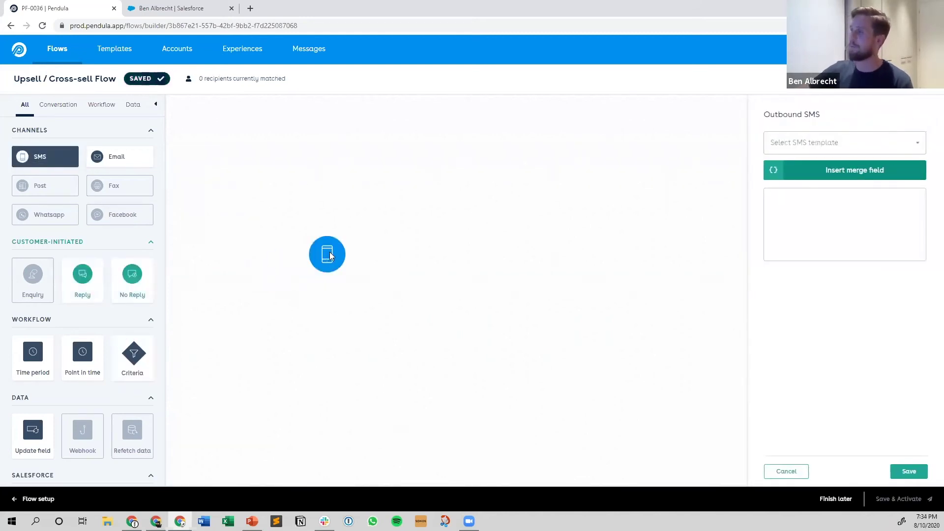
{"action": "left_click", "coordinate": [797, 150]}
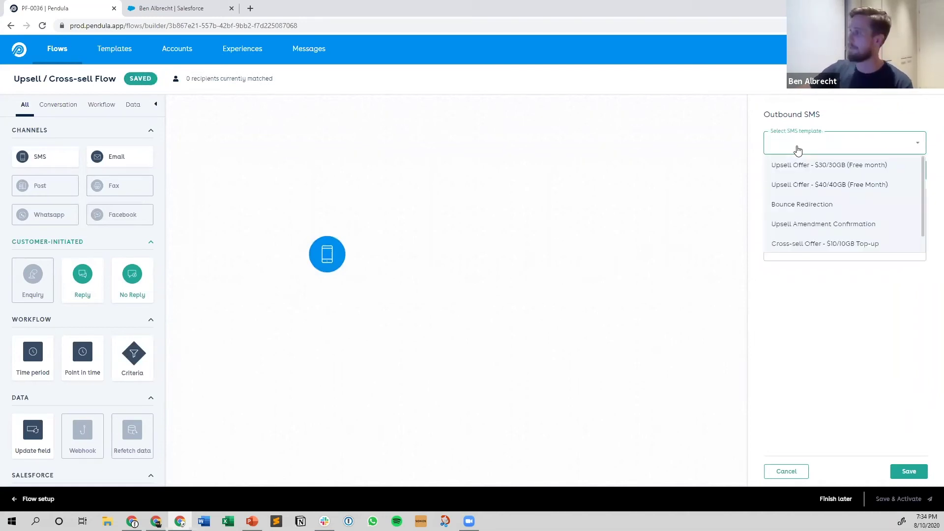
{"action": "left_click", "coordinate": [881, 184]}
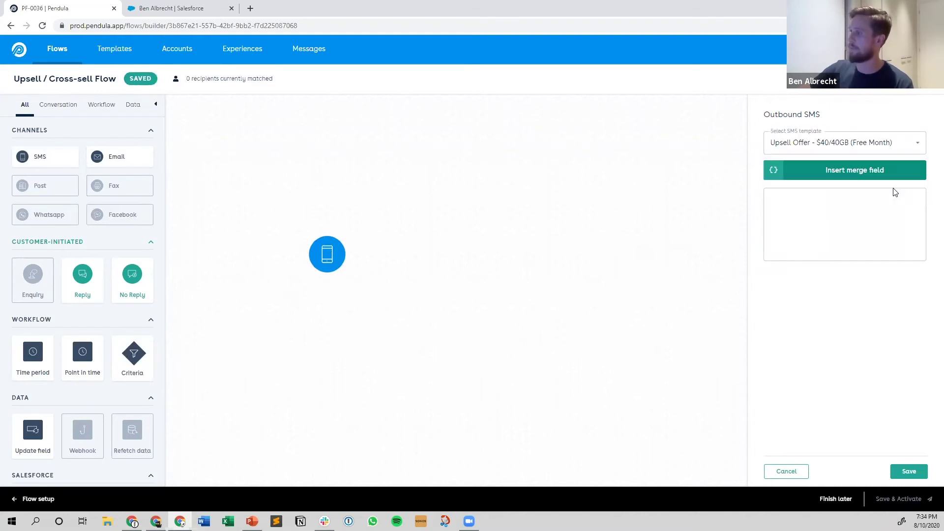
{"action": "left_click", "coordinate": [870, 144]}
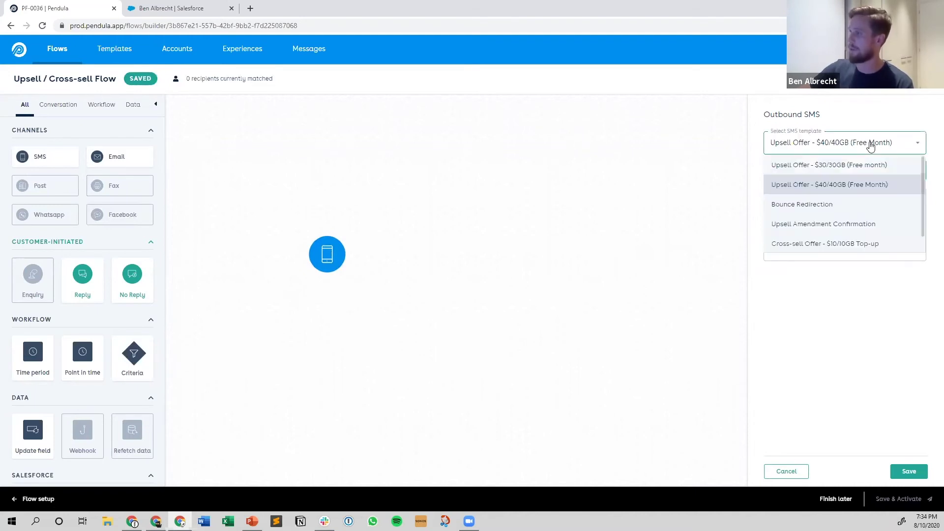
{"action": "left_click", "coordinate": [855, 167]}
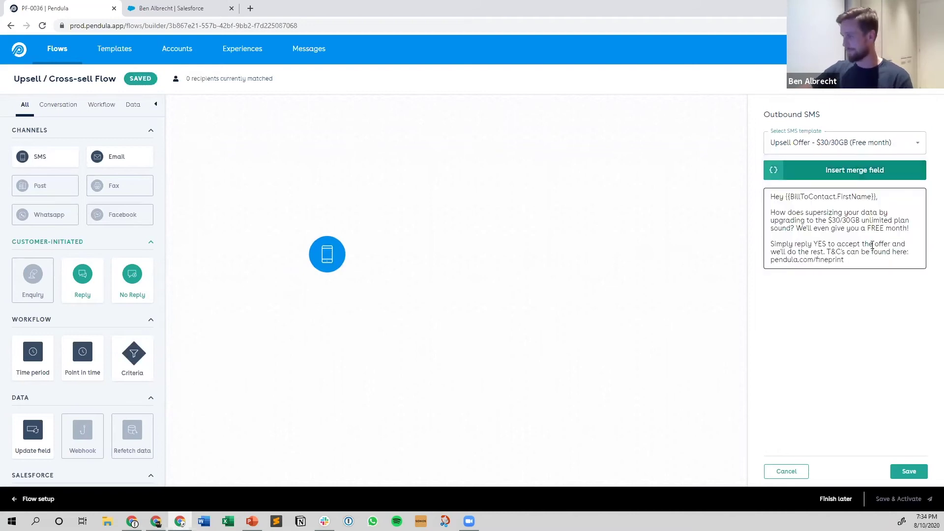
- Change the plan offered in the SMS text to $40/40GB
{"action": "left_click", "coordinate": [835, 220]}
{"action": "key", "text": "BackSpace"}
{"action": "type", "text": "4"}
{"action": "key", "text": "BackSpace"}
{"action": "type", "text": "4"}
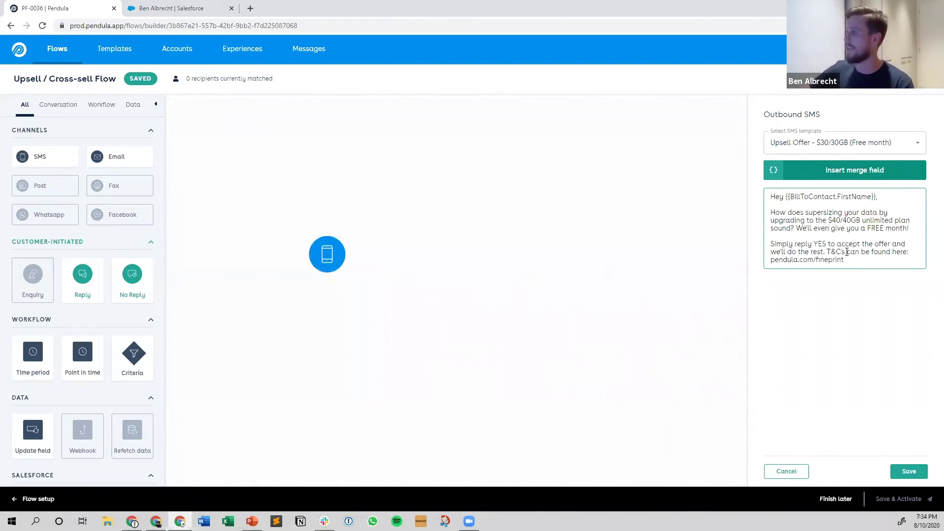
- Append the paragraph "Alternatively, reply with TOP UP to add on 10GB for $10" to the SMS text and save the message
{"action": "double_click", "coordinate": [820, 244]}
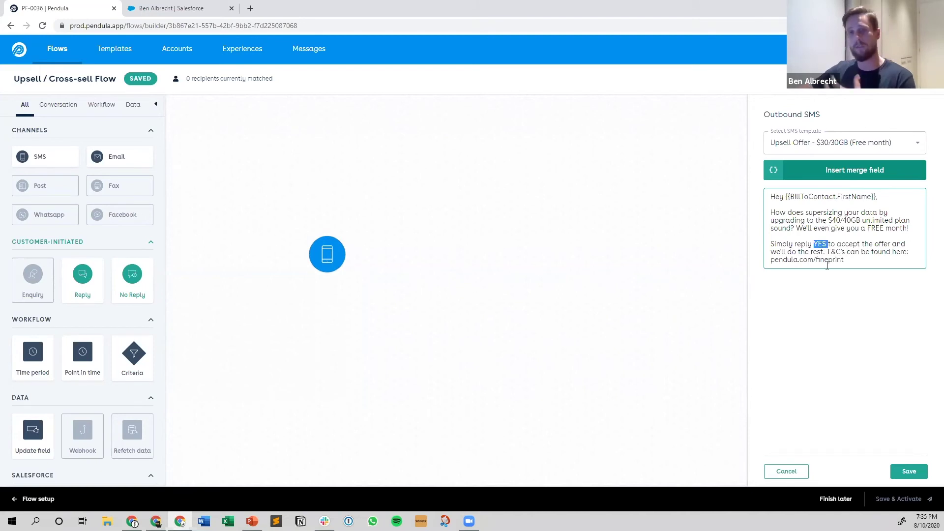
{"action": "left_click", "coordinate": [864, 256]}
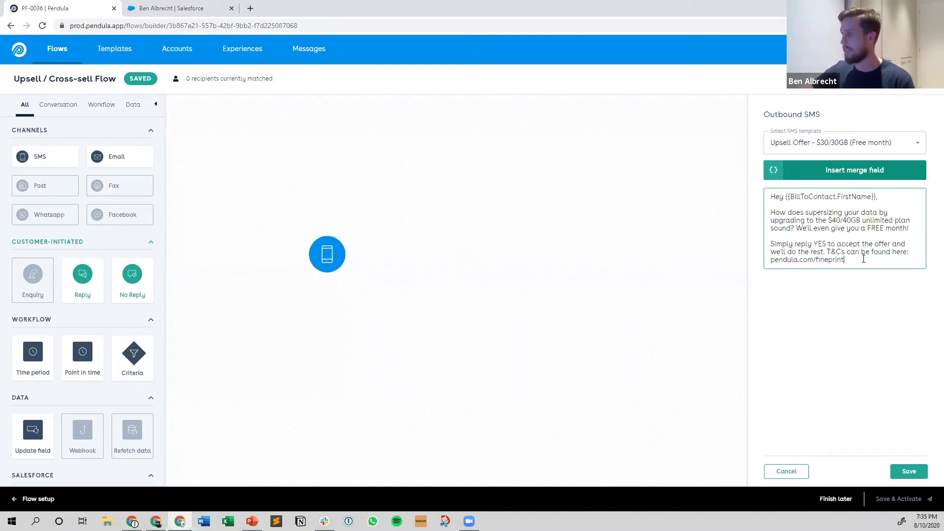
{"action": "key", "text": "Return"}
{"action": "key", "text": "Return"}
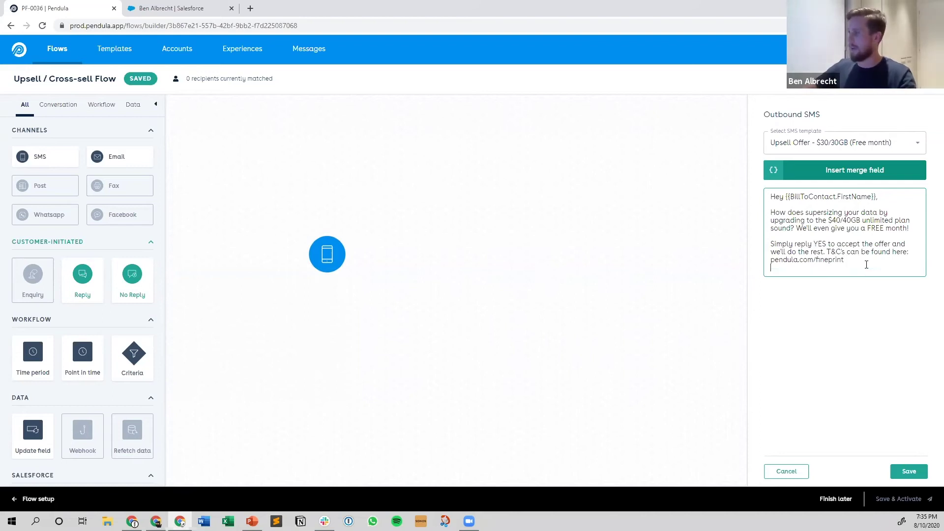
{"action": "type", "text": "Altenr"}
{"action": "key", "text": "BackSpace"}
{"action": "type", "text": "rnati"}
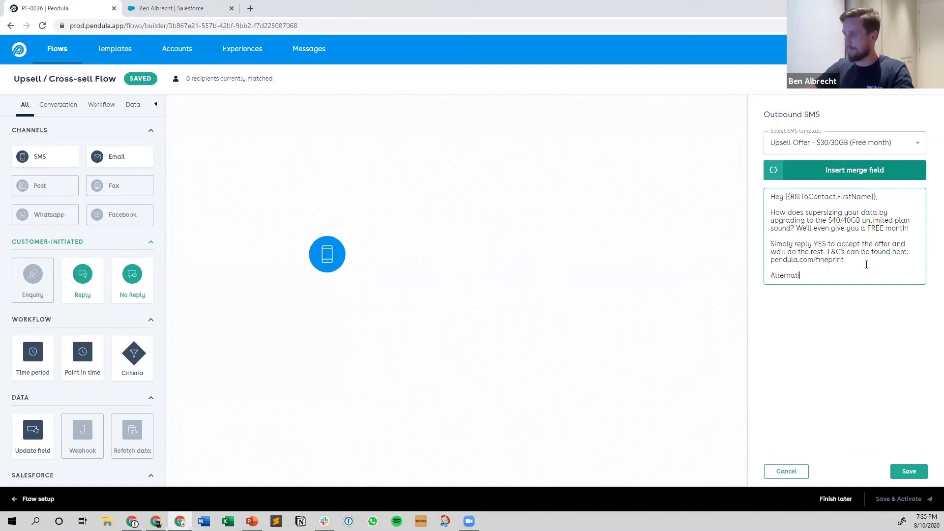
{"action": "type", "text": "vely, reply with TOP UP to add on "}
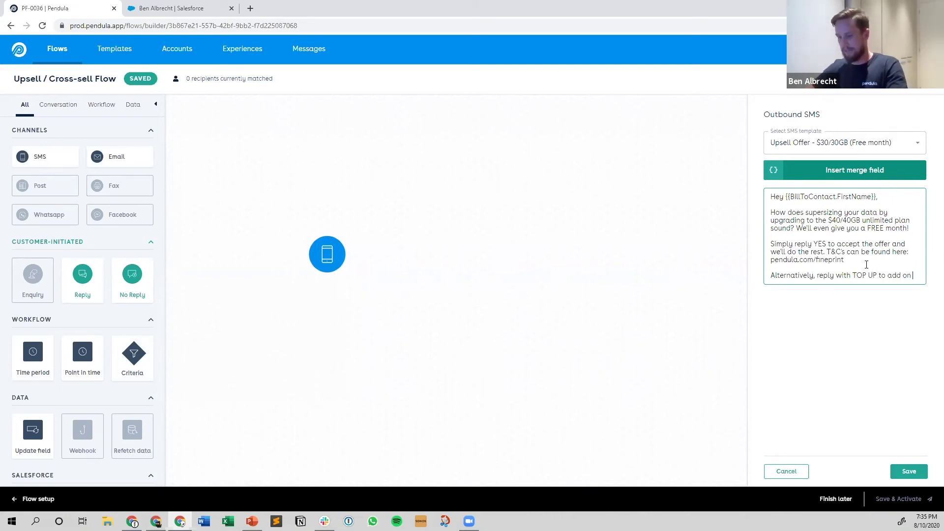
{"action": "type", "text": "10GB for $10"}
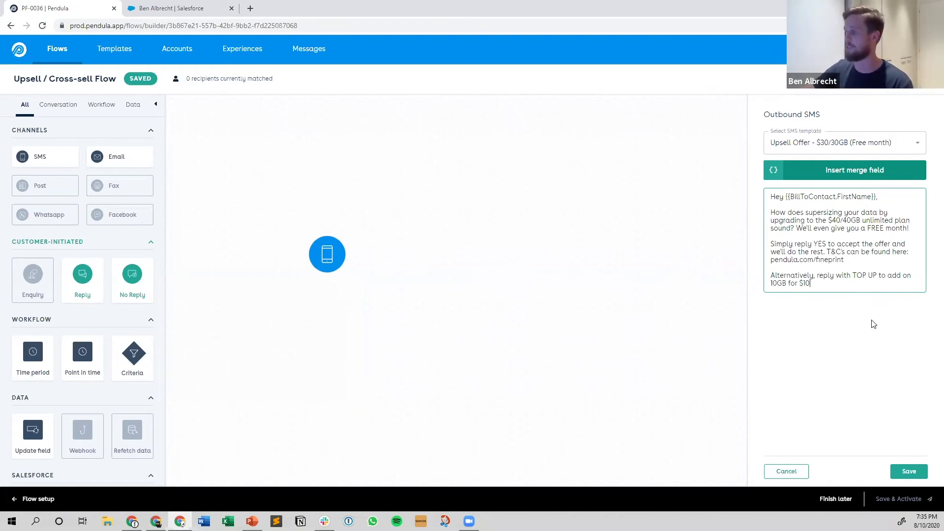
{"action": "left_click", "coordinate": [902, 476]}
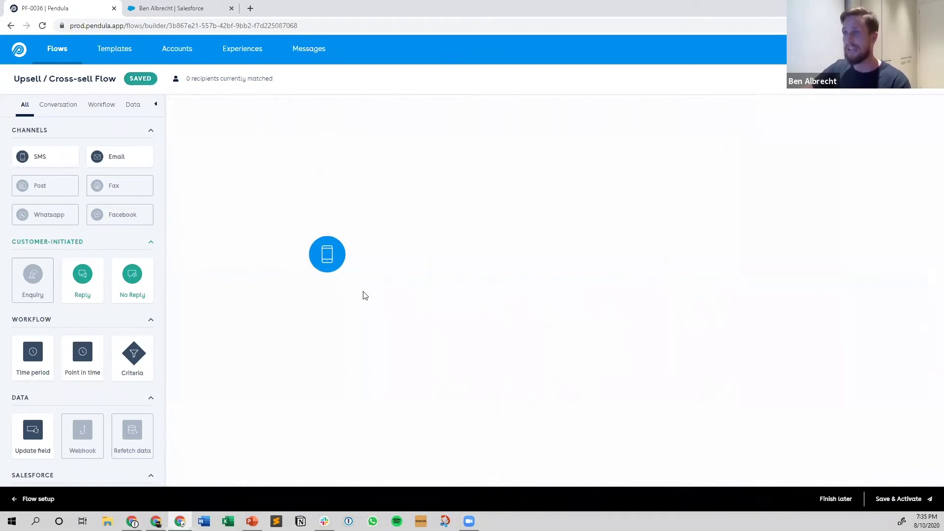
- Place two customer Reply nodes, one above the other, beside the outbound SMS and connect the SMS to both
{"action": "mouse_move", "coordinate": [333, 263]}
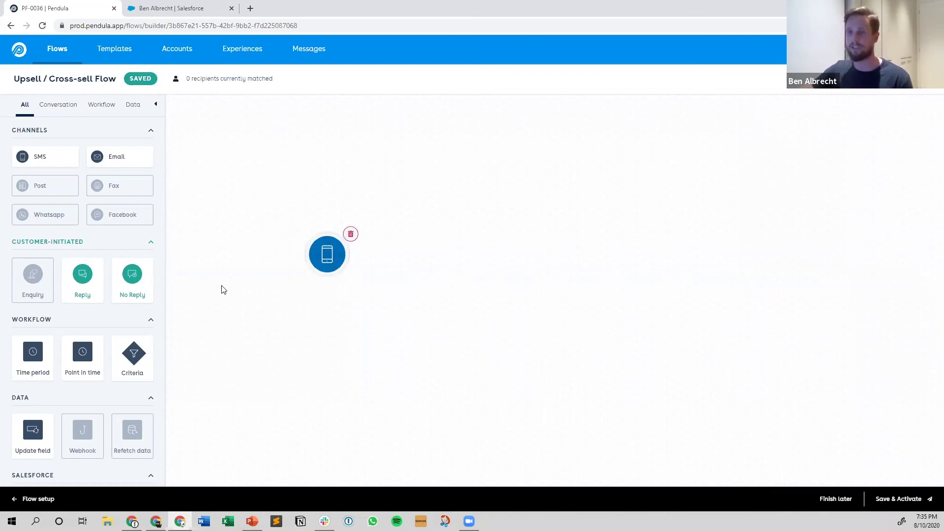
{"action": "left_click_drag", "start_coordinate": [97, 285], "coordinate": [424, 207]}
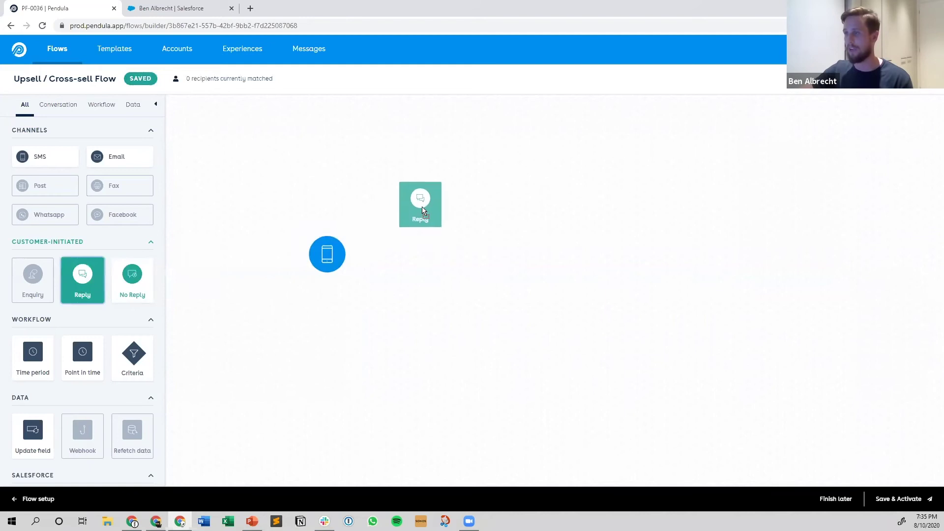
{"action": "left_click", "coordinate": [759, 471]}
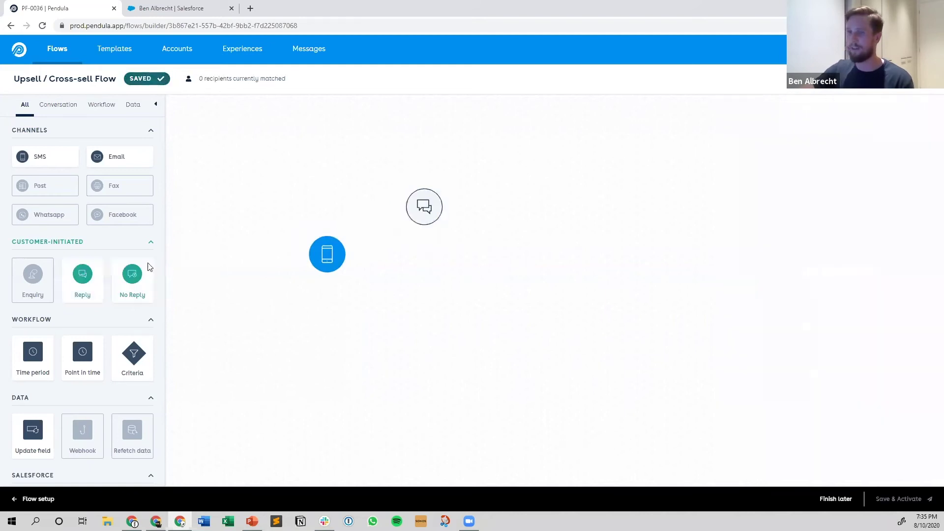
{"action": "left_click_drag", "start_coordinate": [85, 275], "coordinate": [440, 285]}
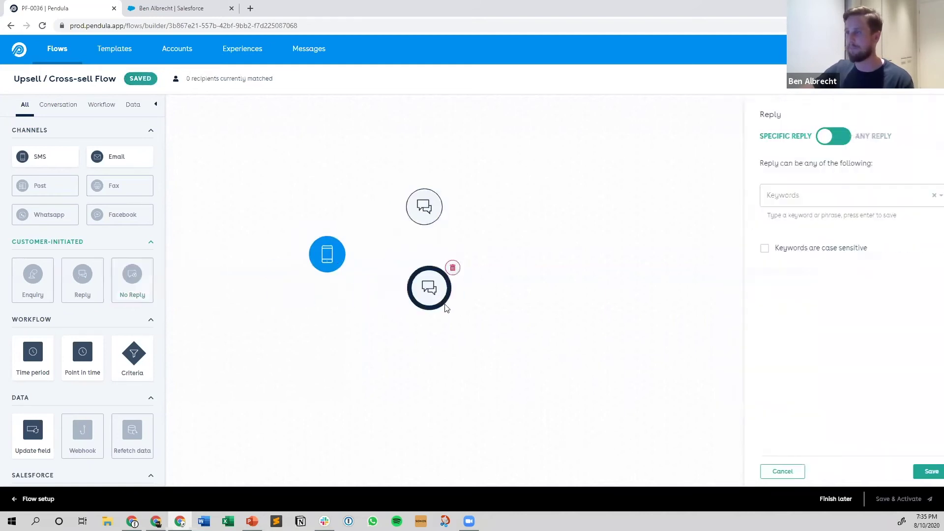
{"action": "left_click", "coordinate": [746, 471]}
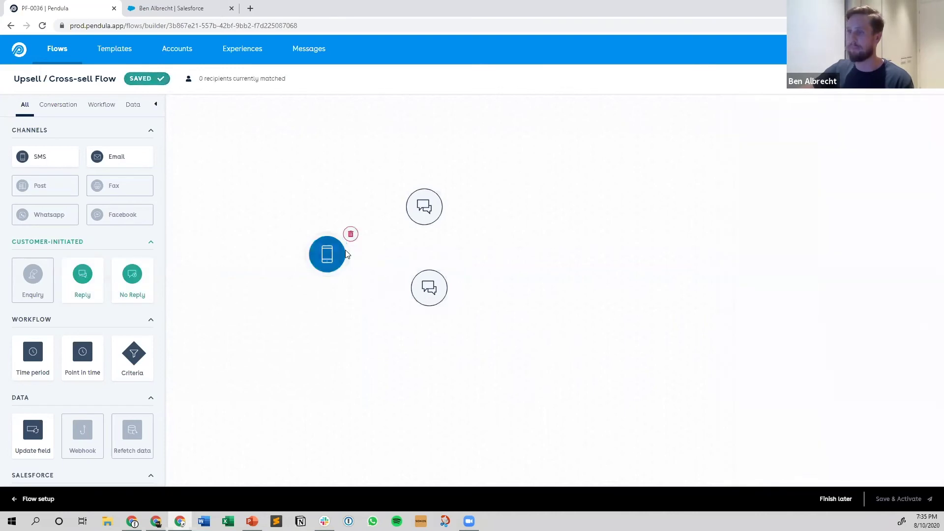
{"action": "left_click_drag", "start_coordinate": [344, 254], "coordinate": [423, 207]}
{"action": "left_click_drag", "start_coordinate": [350, 254], "coordinate": [416, 286]}
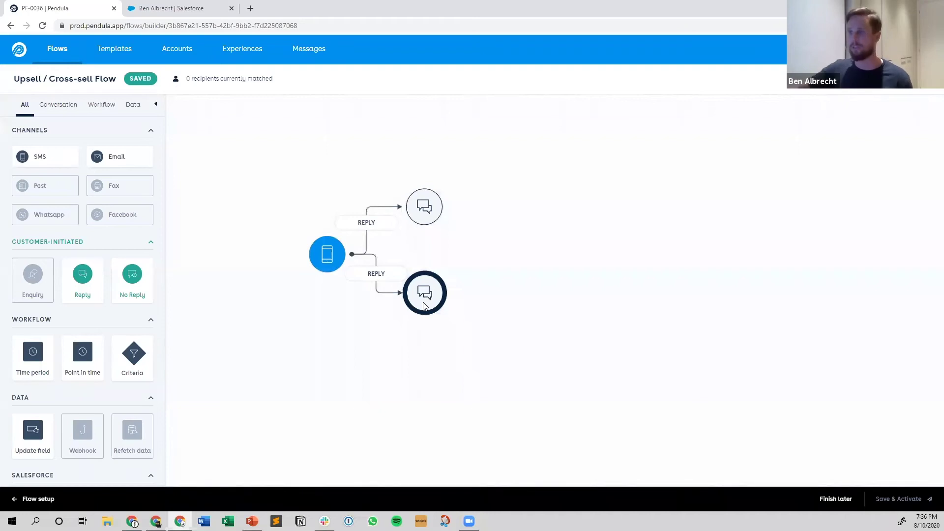
- Label the path from the SMS to the upper reply as Upsell and save the label
{"action": "left_click", "coordinate": [374, 228]}
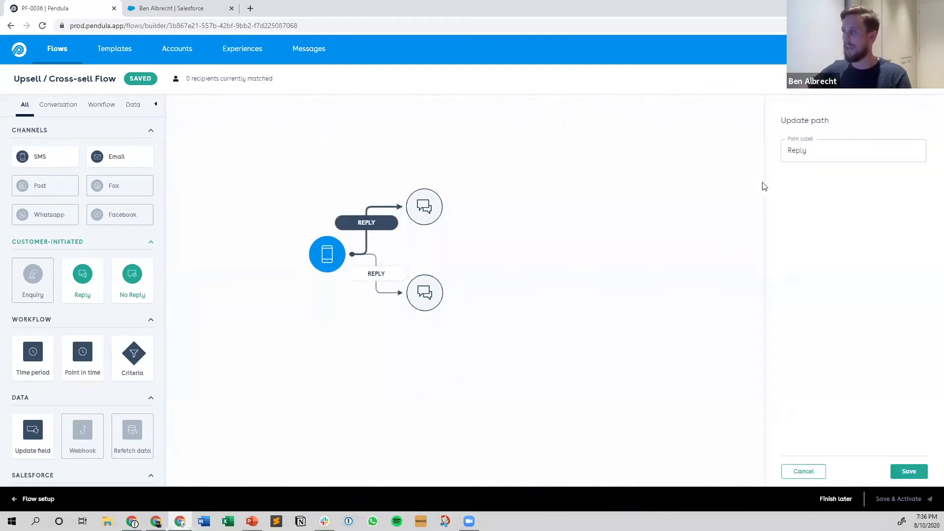
{"action": "double_click", "coordinate": [820, 150]}
{"action": "type", "text": "Upsell"}
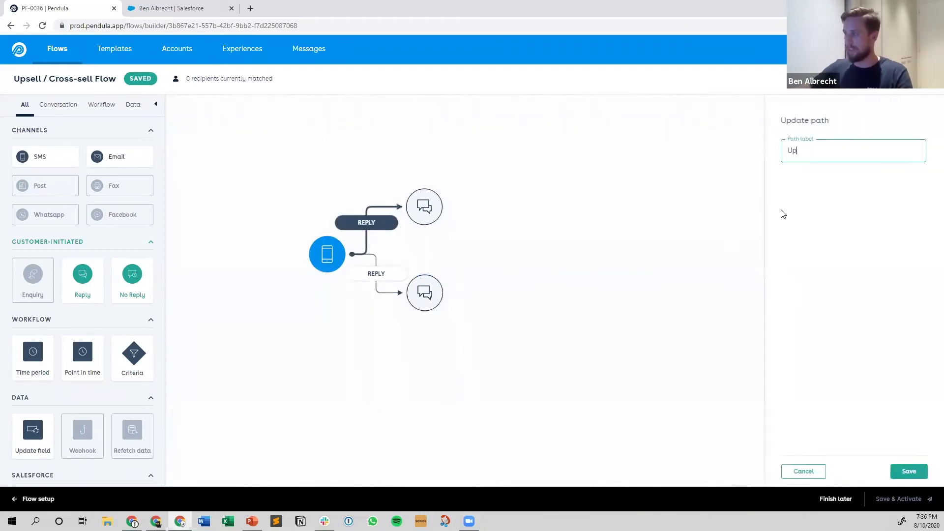
{"action": "left_click", "coordinate": [907, 471]}
{"action": "right_click", "coordinate": [905, 467]}
- Set the Upsell reply's specific keywords to yes, ye, yep, ja and sounds great, and save the reply
{"action": "left_click", "coordinate": [410, 204]}
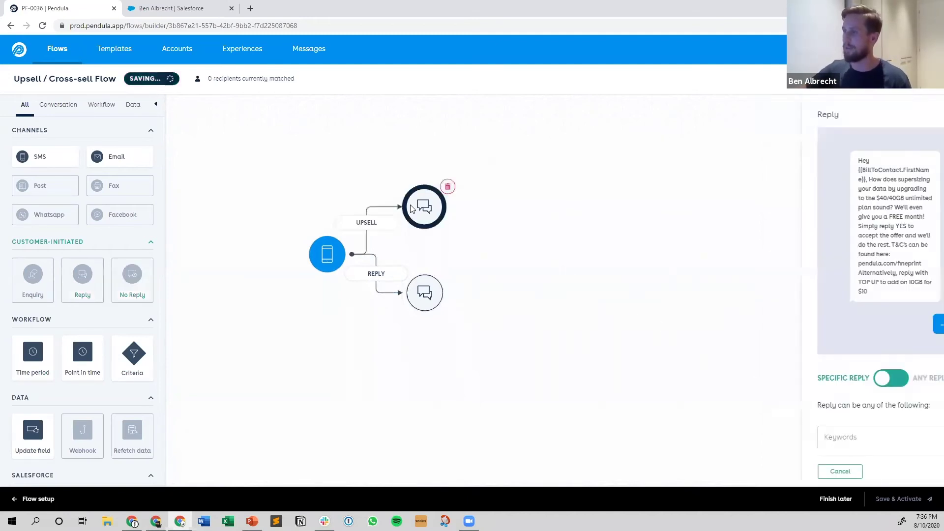
{"action": "left_click", "coordinate": [783, 442]}
{"action": "scroll", "coordinate": [818, 416], "scroll_direction": "down", "scroll_amount": 1}
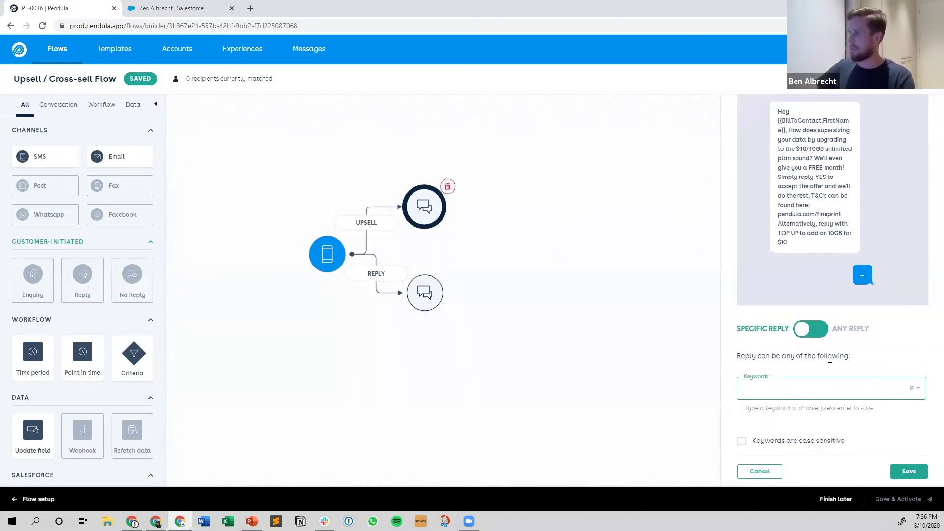
{"action": "key", "text": "Return"}
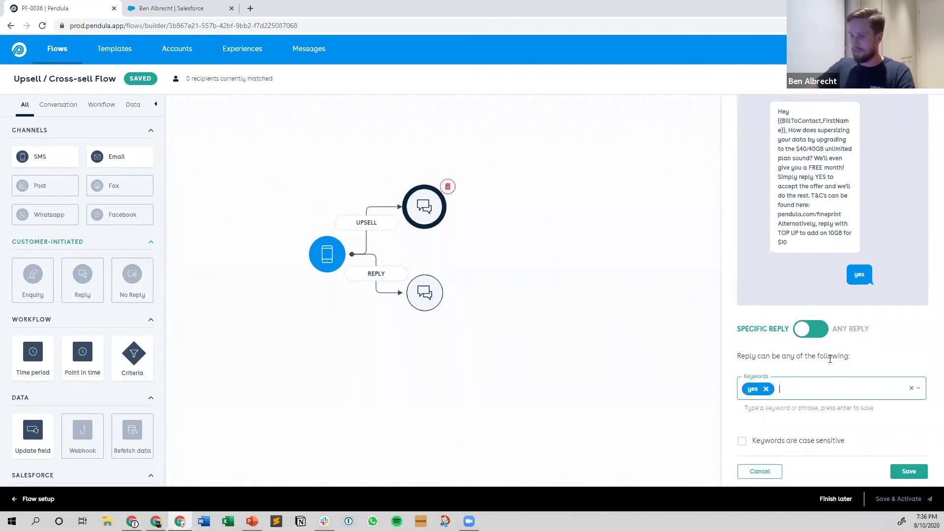
{"action": "type", "text": "ye"}
{"action": "key", "text": "Return"}
{"action": "type", "text": "ye"}
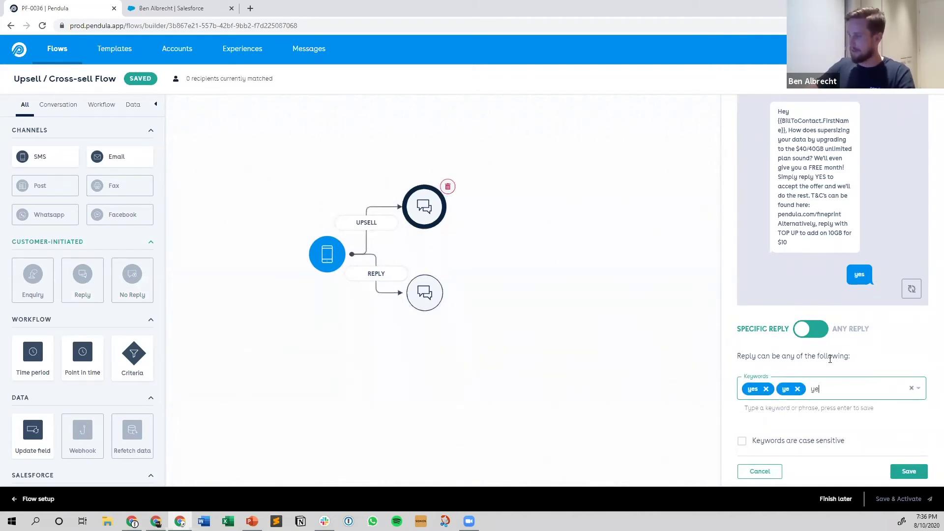
{"action": "type", "text": "p"}
{"action": "key", "text": "Return"}
{"action": "type", "text": "ja"}
{"action": "key", "text": "Return"}
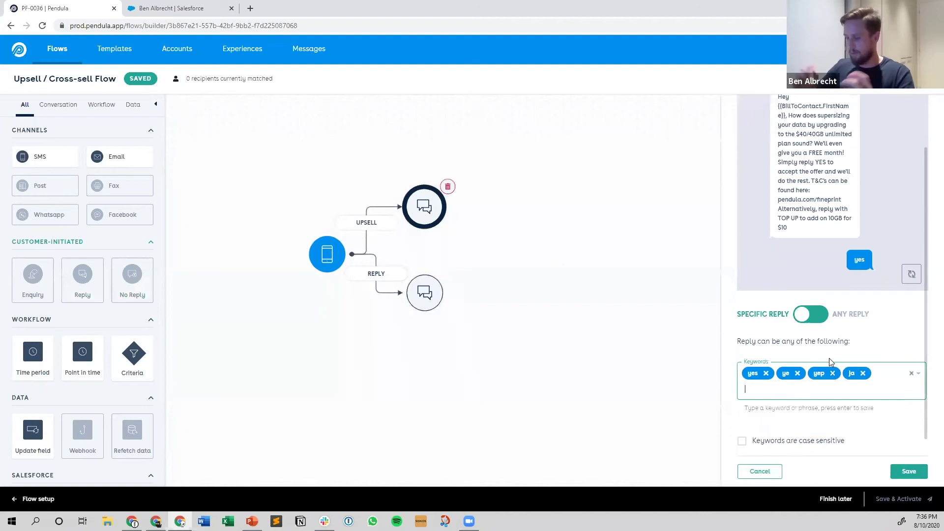
{"action": "type", "text": "sou"}
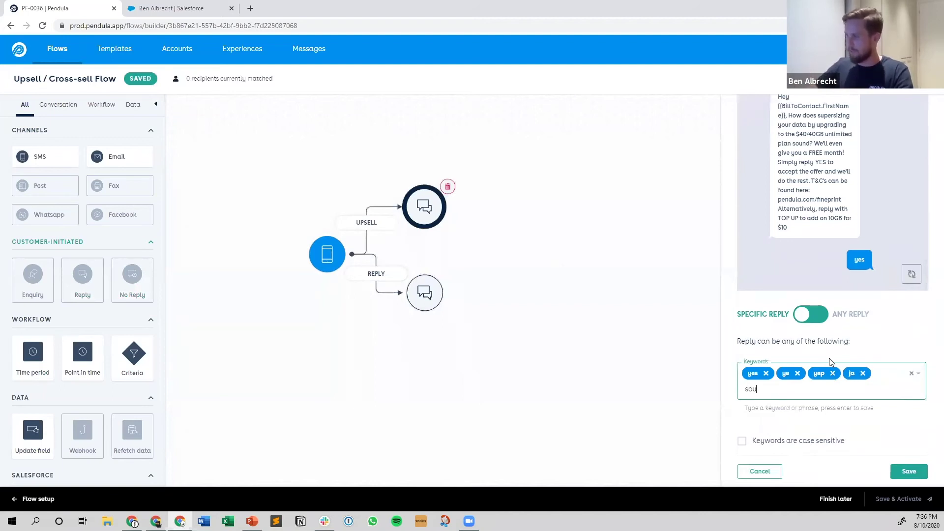
{"action": "type", "text": "nds great"}
{"action": "key", "text": "Return"}
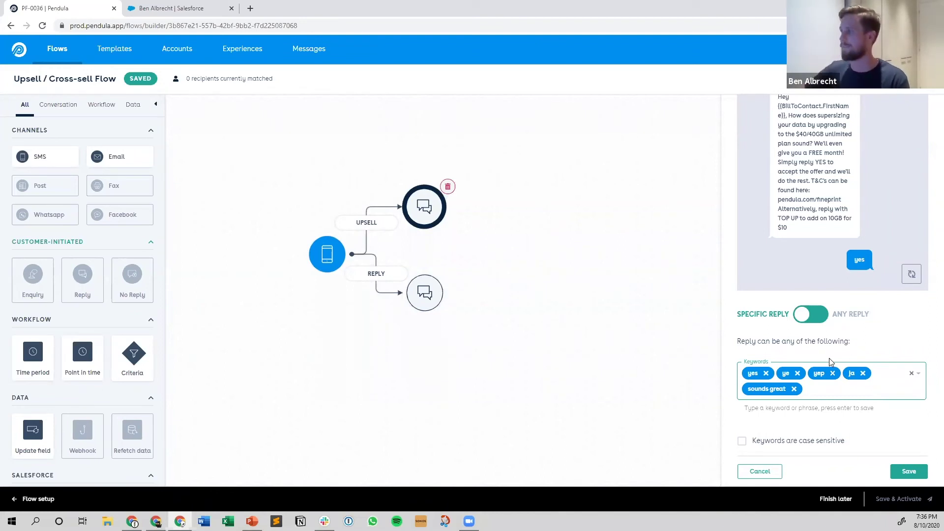
{"action": "left_click", "coordinate": [909, 471]}
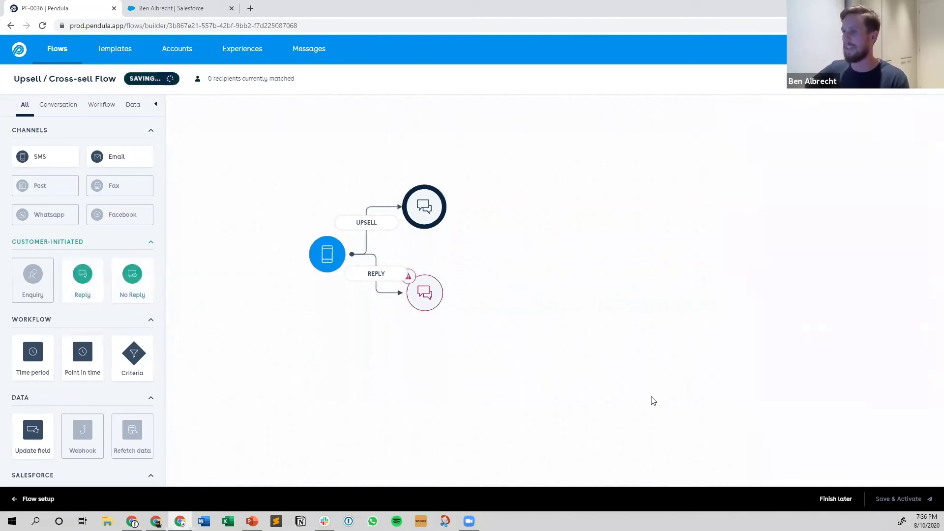
- Set the lower reply's specific keywords to top up, top and up, and save the reply
{"action": "left_click", "coordinate": [422, 310]}
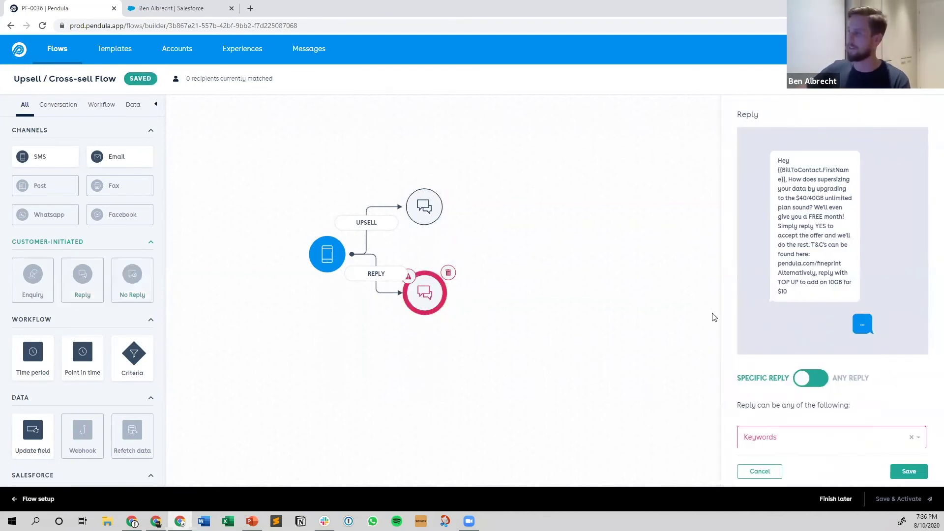
{"action": "scroll", "coordinate": [714, 317], "scroll_direction": "down", "scroll_amount": 2}
{"action": "left_click", "coordinate": [759, 435]}
{"action": "type", "text": "top up"}
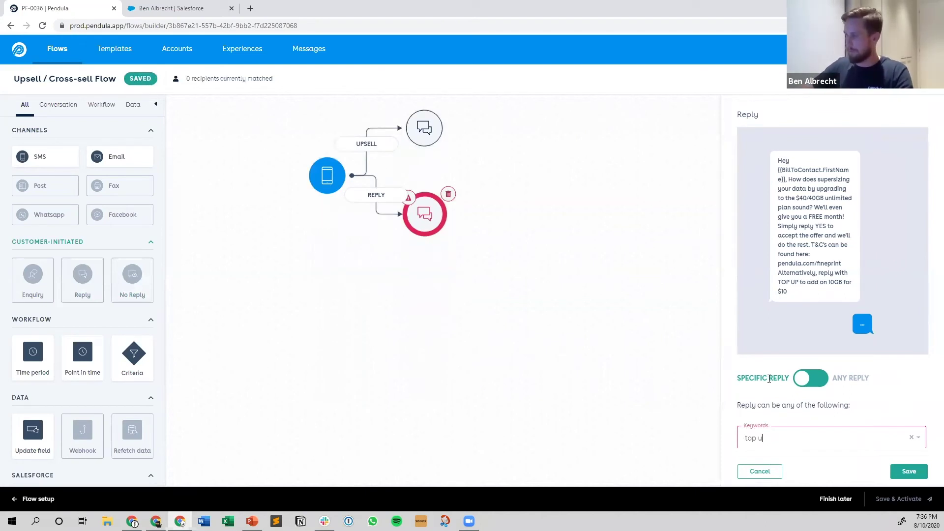
{"action": "key", "text": "Return"}
{"action": "type", "text": "top"}
{"action": "key", "text": "BackSpace"}
{"action": "key", "text": "BackSpace"}
{"action": "key", "text": "BackSpace"}
{"action": "type", "text": "top"}
{"action": "key", "text": "Return"}
{"action": "type", "text": "up"}
{"action": "key", "text": "Return"}
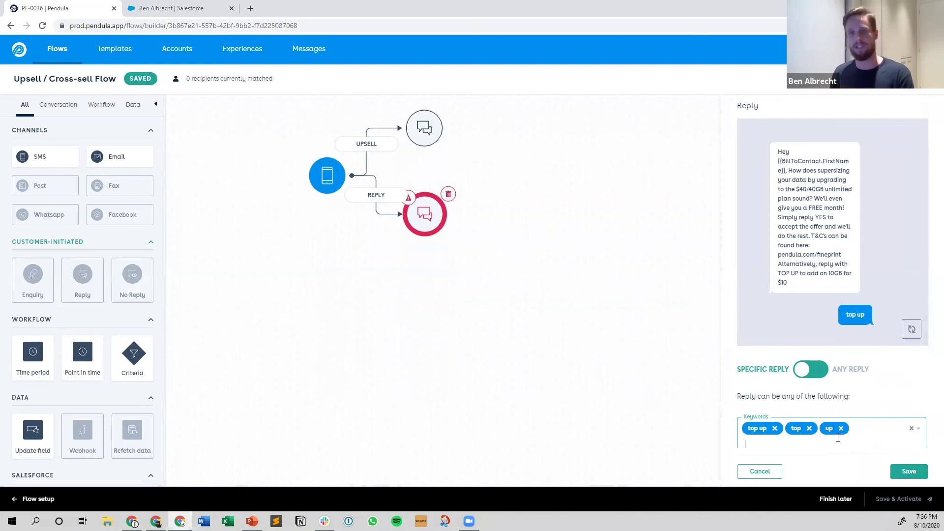
{"action": "left_click", "coordinate": [915, 469]}
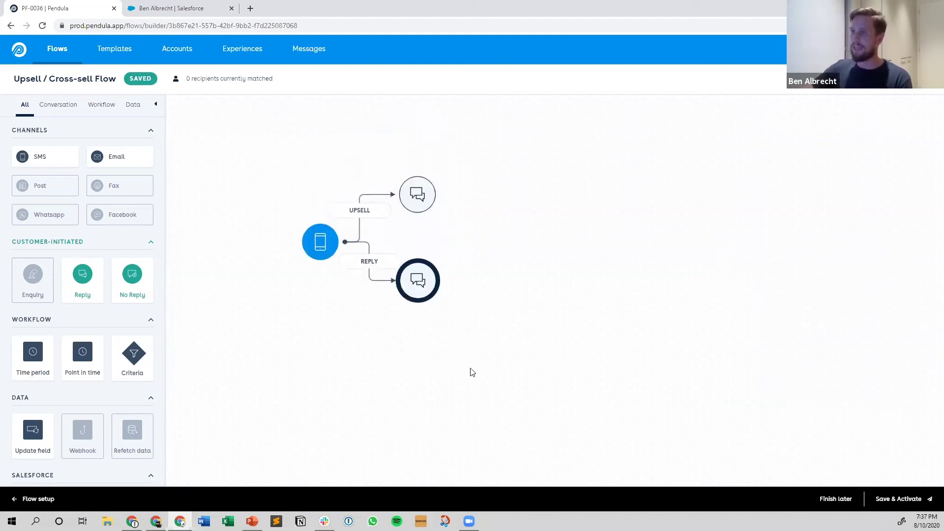
- Review the keyword settings of the Upsell reply and close them without changes
{"action": "left_click", "coordinate": [424, 201]}
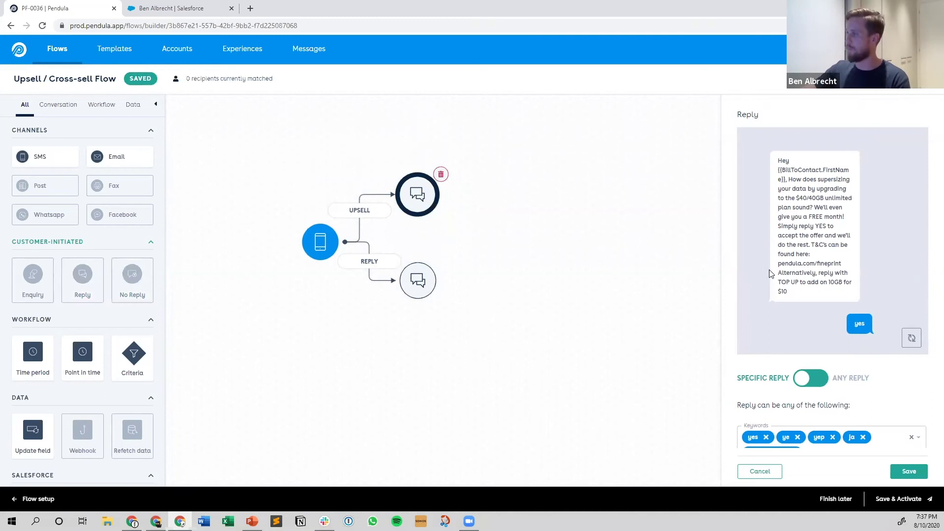
{"action": "scroll", "coordinate": [777, 285], "scroll_direction": "down", "scroll_amount": 2}
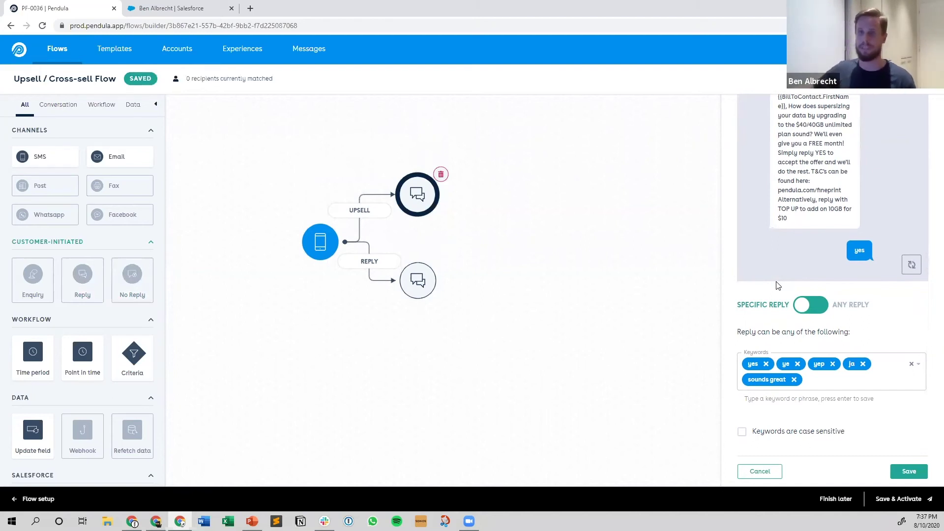
{"action": "left_click", "coordinate": [779, 471]}
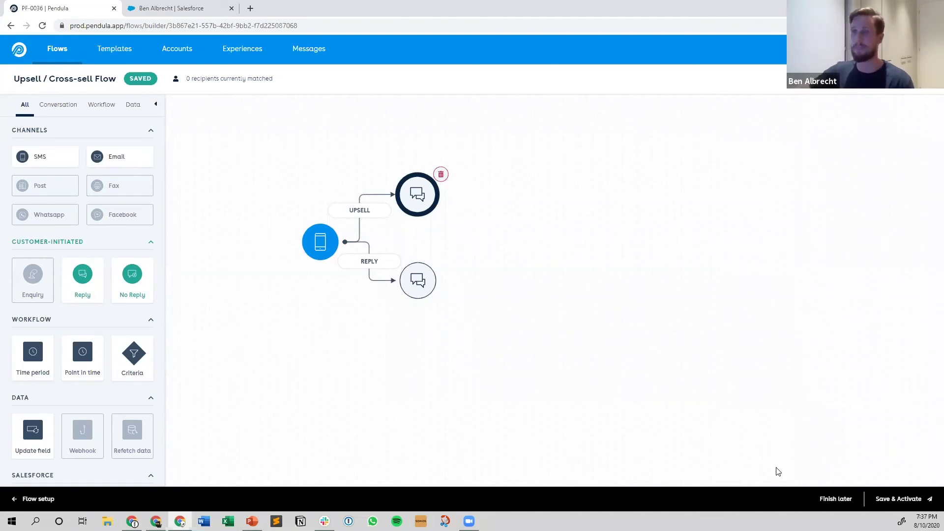
- Place an outbound SMS using the template "Upsell Amendment Confirmation", save it, and connect the Upsell reply to it
{"action": "left_click_drag", "start_coordinate": [13, 165], "coordinate": [496, 196]}
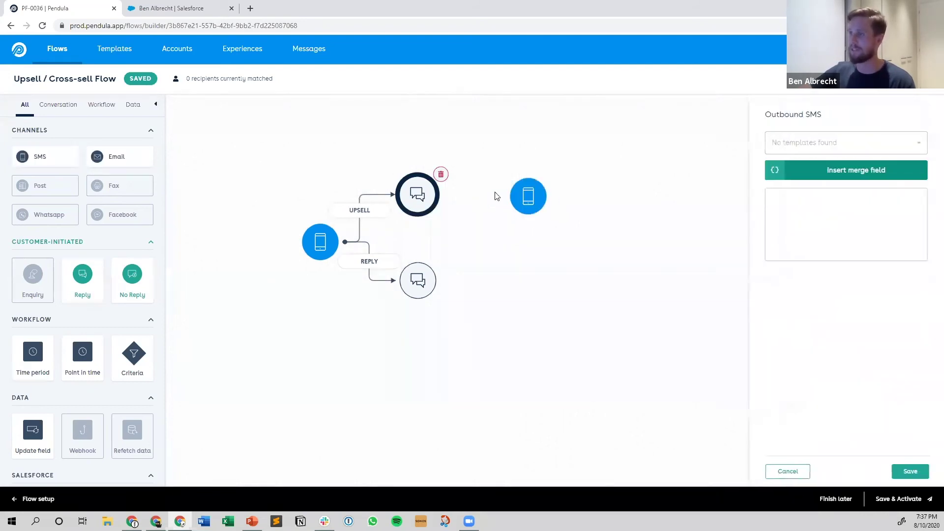
{"action": "left_click", "coordinate": [816, 144]}
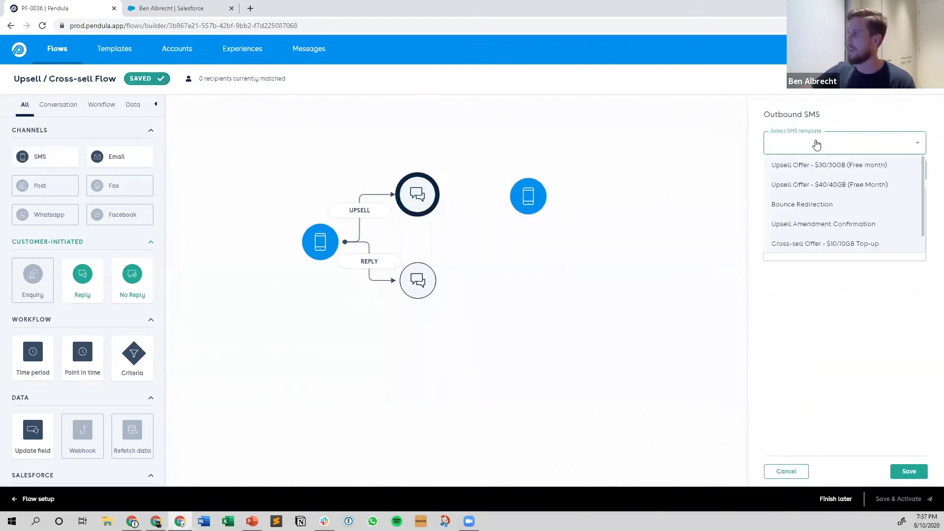
{"action": "left_click", "coordinate": [846, 224]}
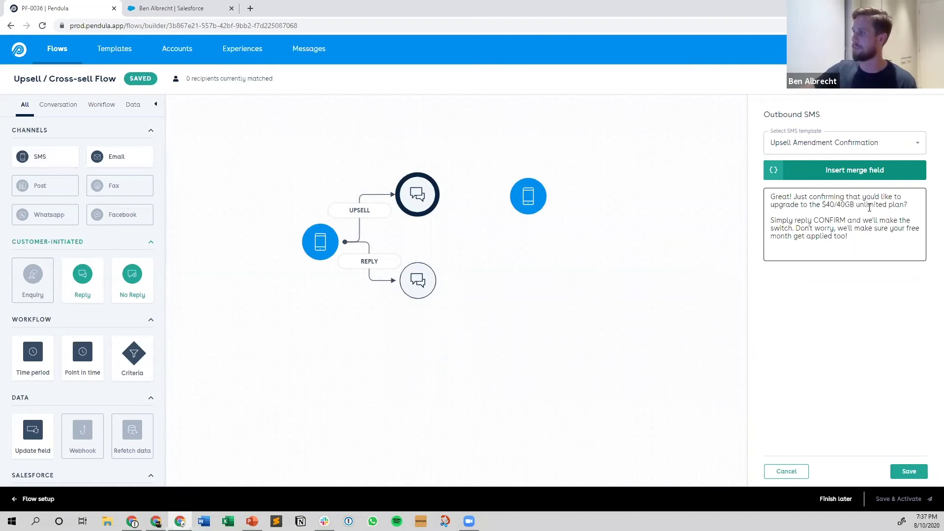
{"action": "double_click", "coordinate": [835, 220]}
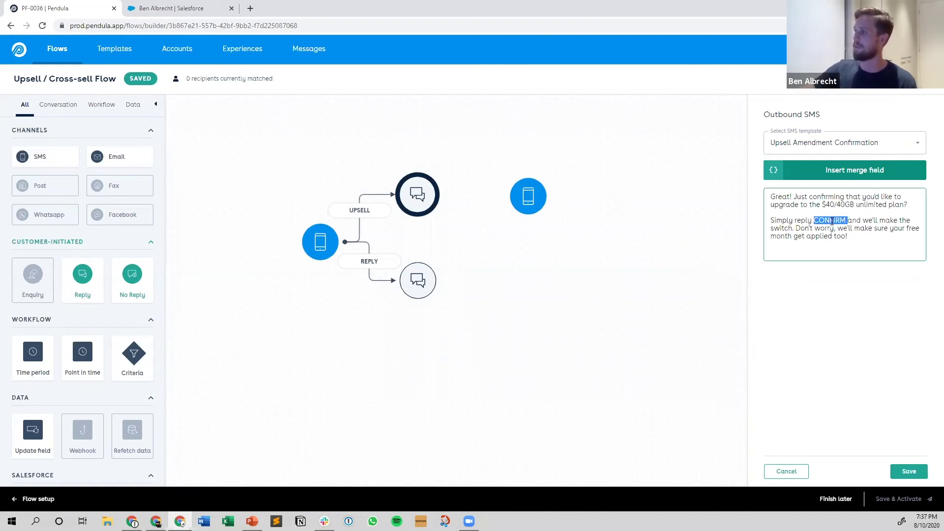
{"action": "left_click", "coordinate": [907, 471]}
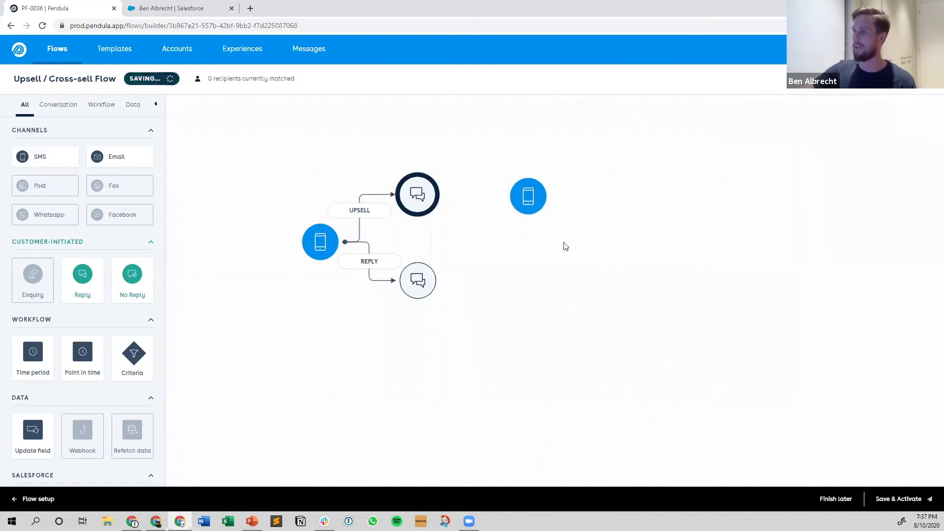
{"action": "left_click_drag", "start_coordinate": [440, 198], "coordinate": [526, 200]}
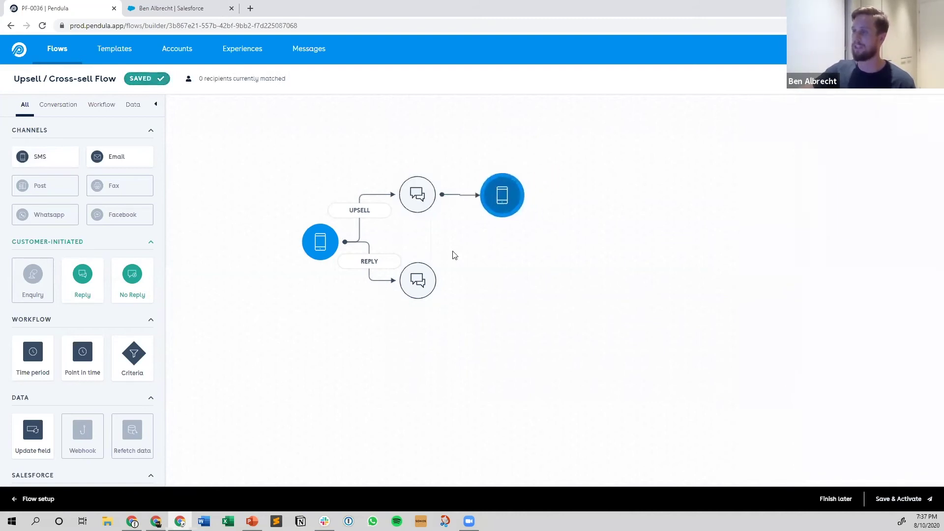
- Place a Reply node after the upsell confirmation SMS and connect the SMS to it
{"action": "left_click_drag", "start_coordinate": [82, 277], "coordinate": [608, 193]}
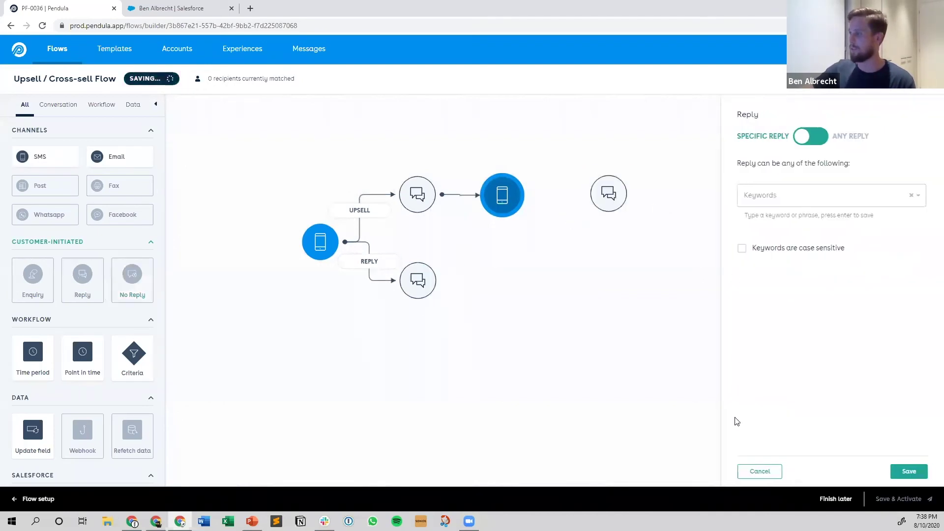
{"action": "left_click", "coordinate": [761, 471]}
{"action": "left_click_drag", "start_coordinate": [527, 194], "coordinate": [608, 199]}
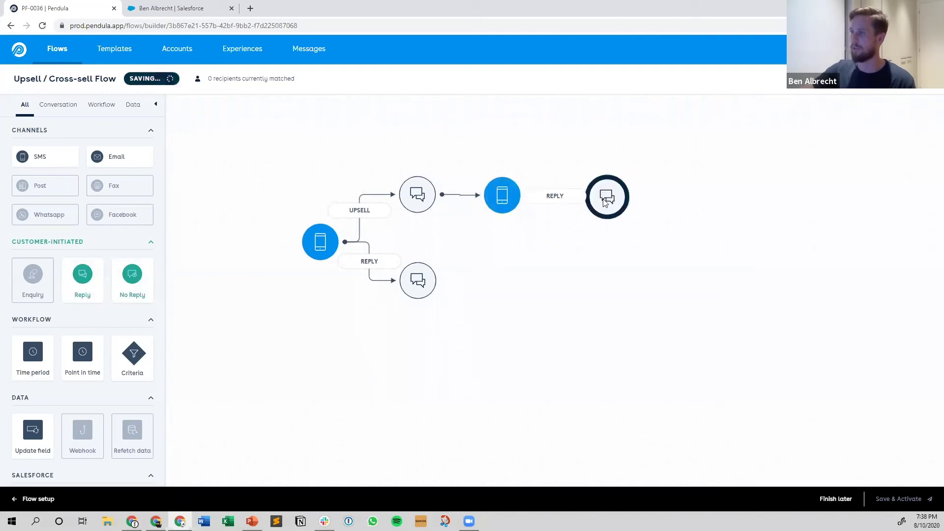
- Set the specific keywords of the reply after the upsell confirmation SMS to confirm and confirmed, and save the reply
{"action": "left_click", "coordinate": [752, 365]}
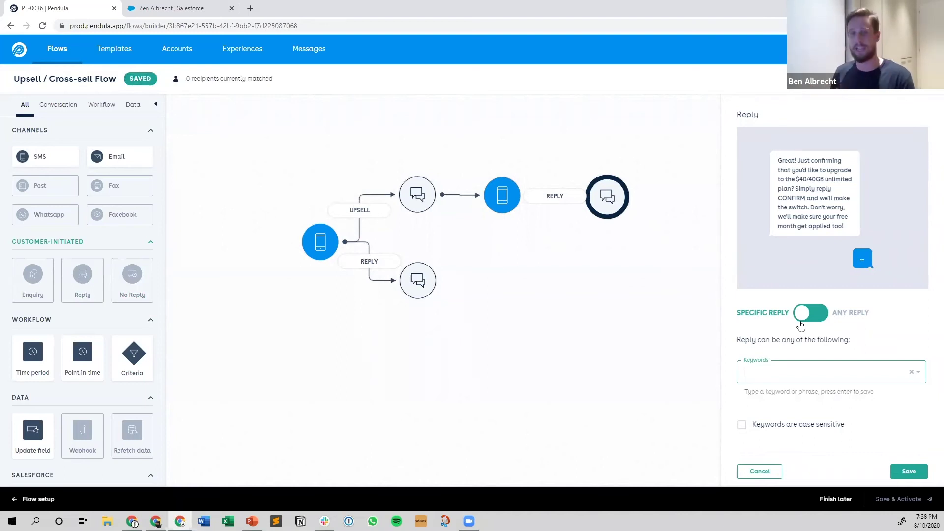
{"action": "type", "text": "confirm"}
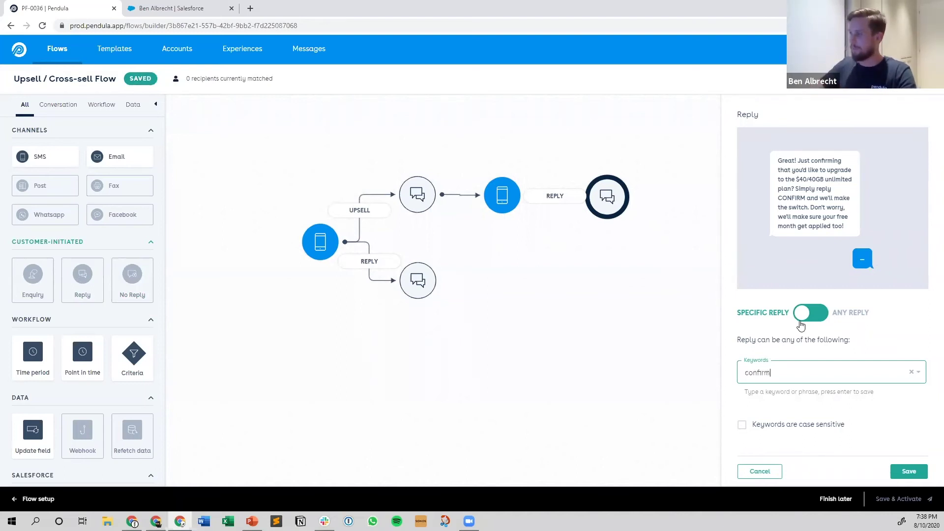
{"action": "key", "text": "Return"}
{"action": "type", "text": "confirmed"}
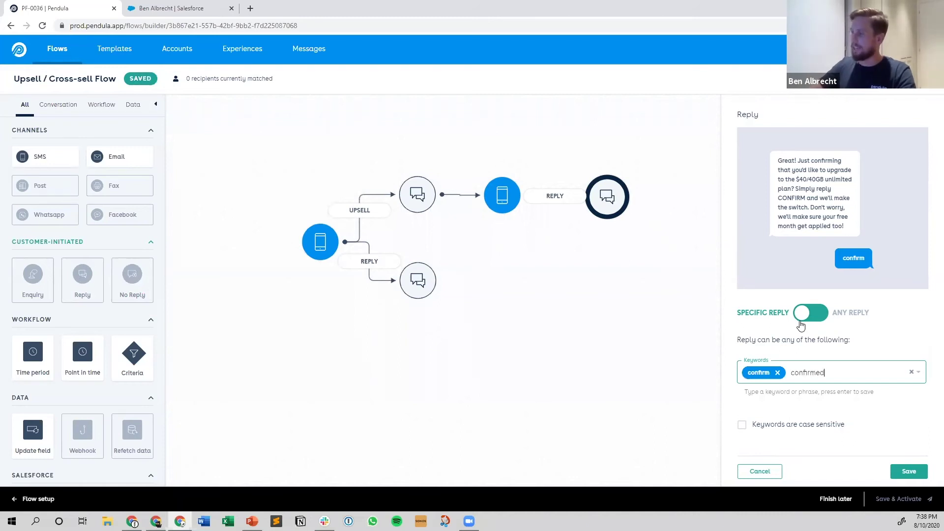
{"action": "key", "text": "Return"}
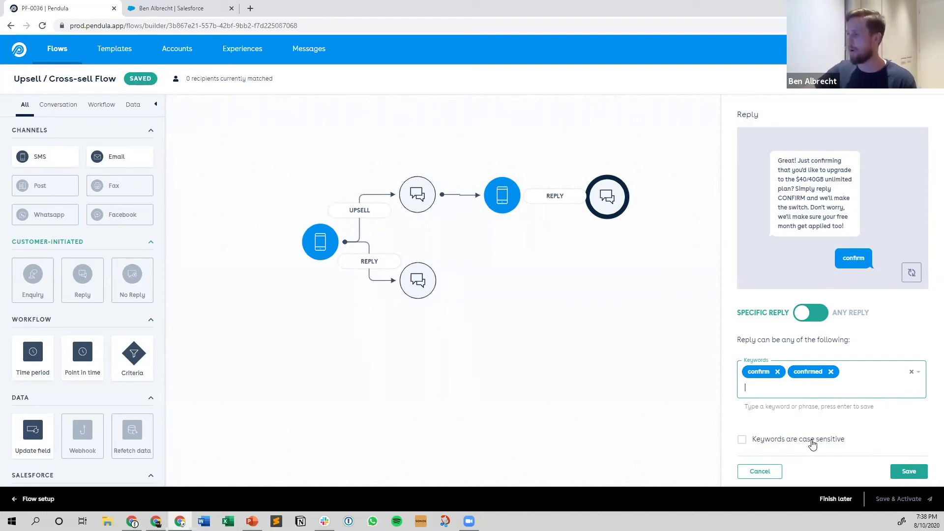
{"action": "left_click", "coordinate": [909, 471]}
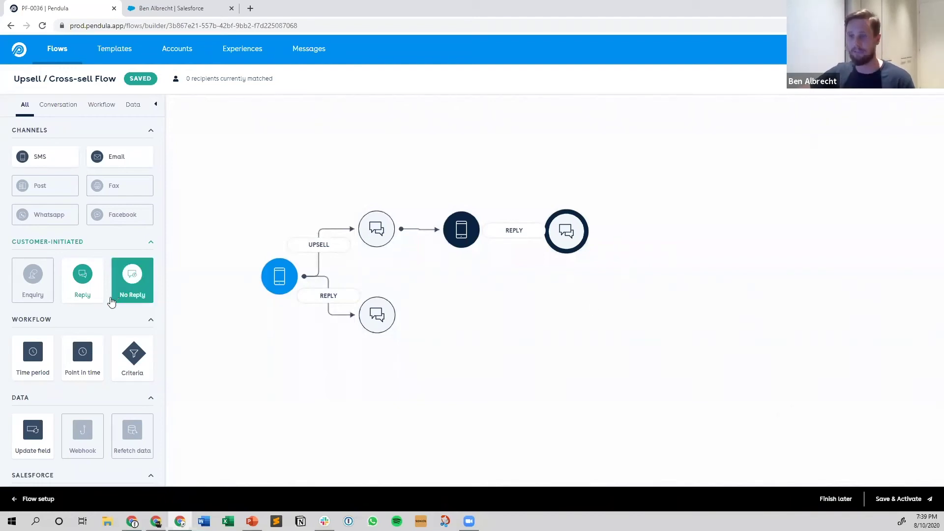
- Place a Zuora Remove rate plan action near the confirmation reply, with product ACME Mobile and rate plan "$30/15GB Unlimited plan"
{"action": "scroll", "coordinate": [107, 312], "scroll_direction": "down", "scroll_amount": 3}
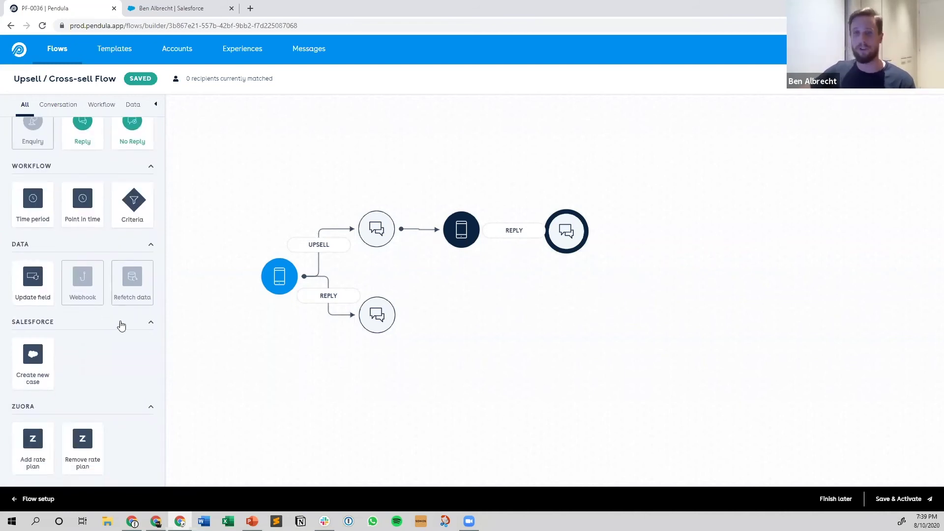
{"action": "left_click_drag", "start_coordinate": [94, 464], "coordinate": [576, 297]}
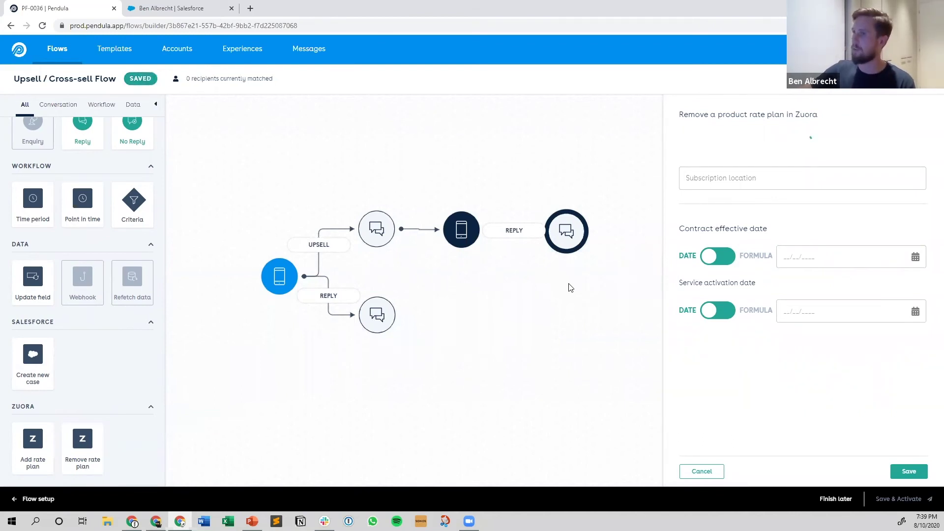
{"action": "left_click", "coordinate": [707, 152]}
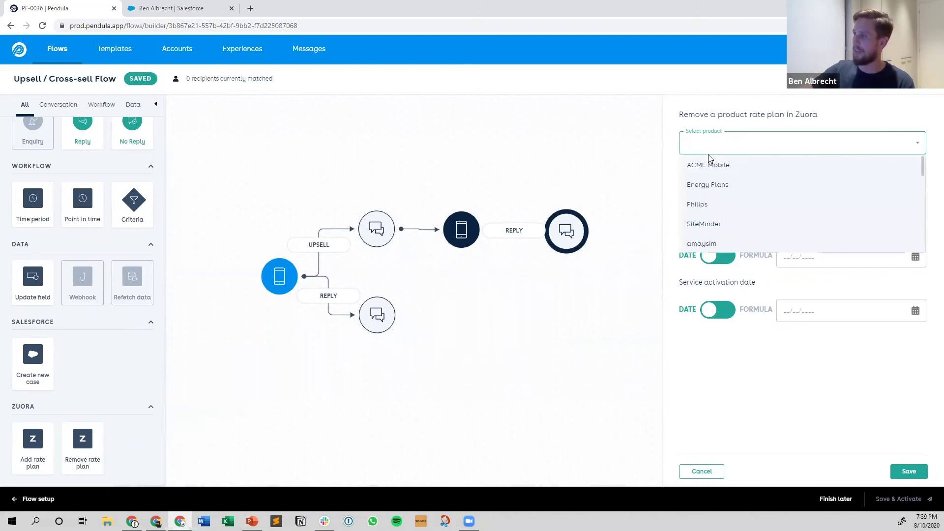
{"action": "left_click", "coordinate": [751, 168]}
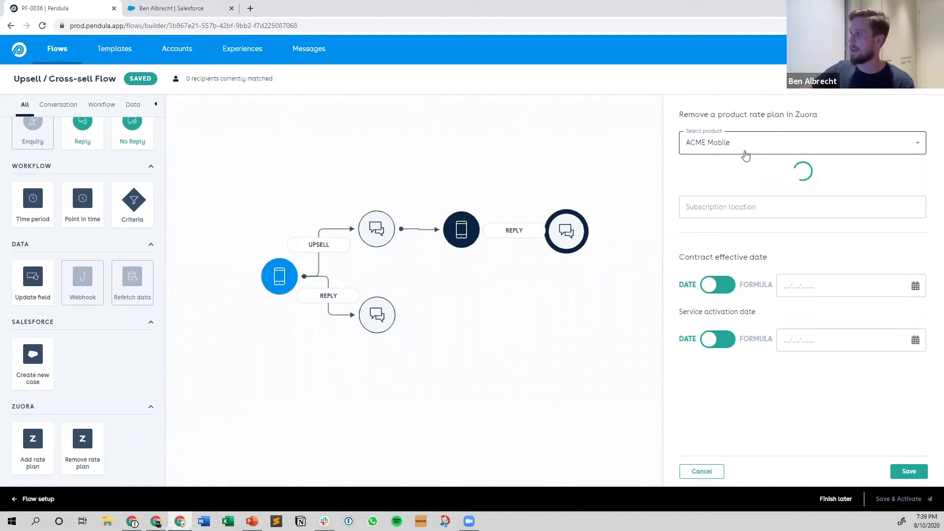
{"action": "left_click", "coordinate": [731, 178]}
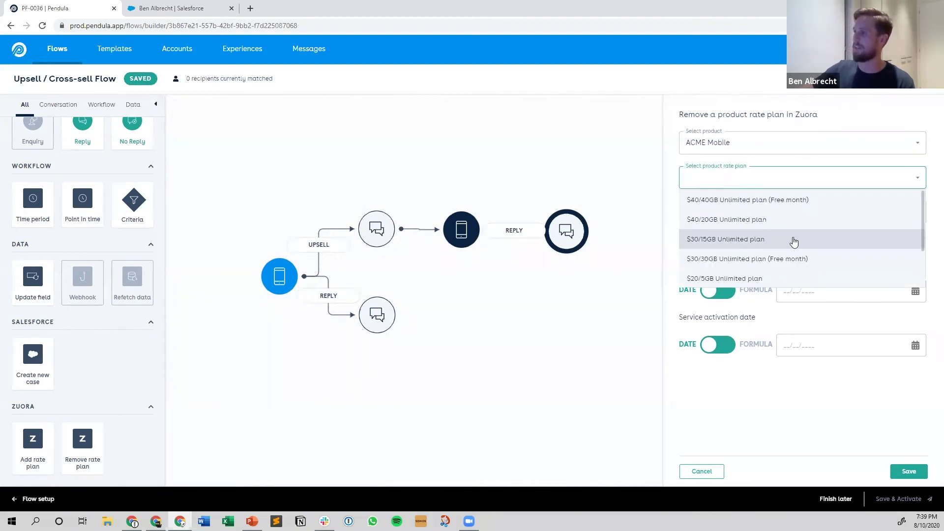
{"action": "left_click", "coordinate": [762, 238]}
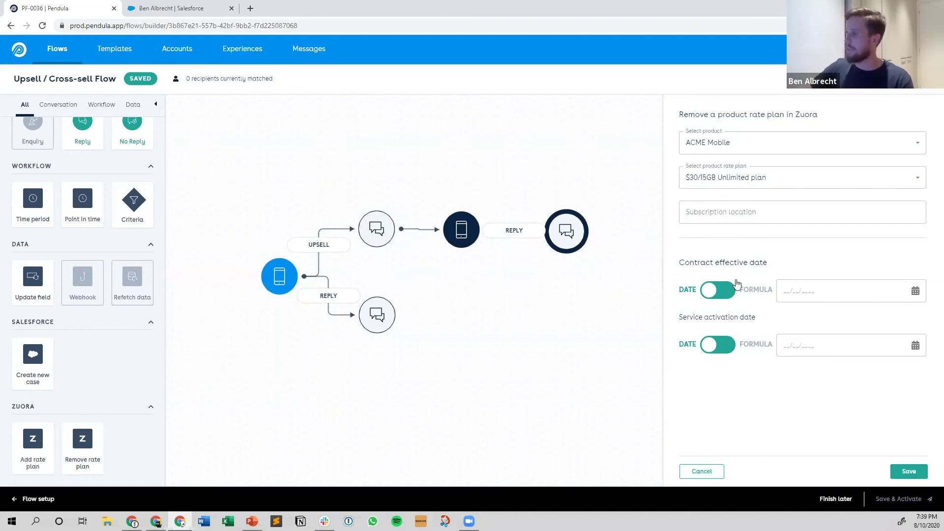
- Set the rate plan removal's contract effective and service activation dates to the formula TODAY() and save the action
{"action": "left_click", "coordinate": [718, 290]}
{"action": "left_click", "coordinate": [803, 292]}
{"action": "type", "text": "TOD"}
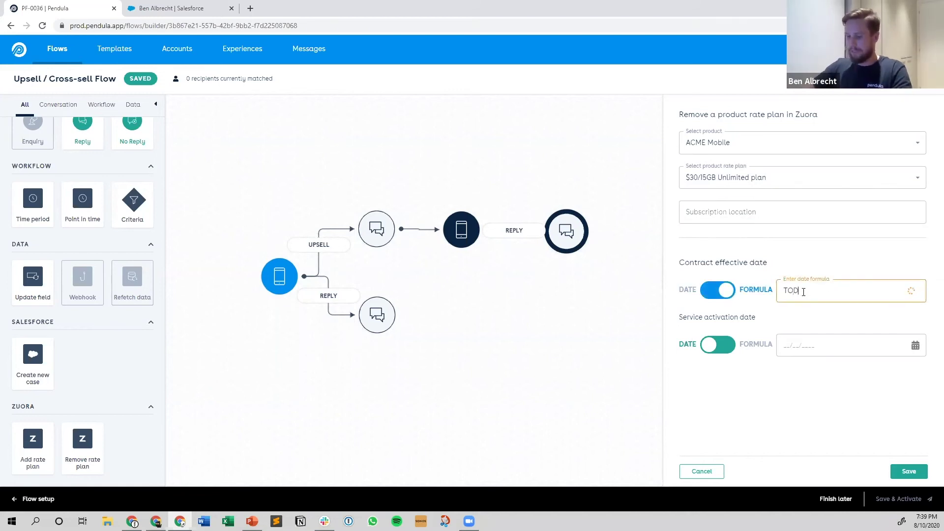
{"action": "type", "text": "AY()"}
{"action": "left_click", "coordinate": [731, 347]}
{"action": "left_click", "coordinate": [800, 344]}
{"action": "type", "text": "TODA"}
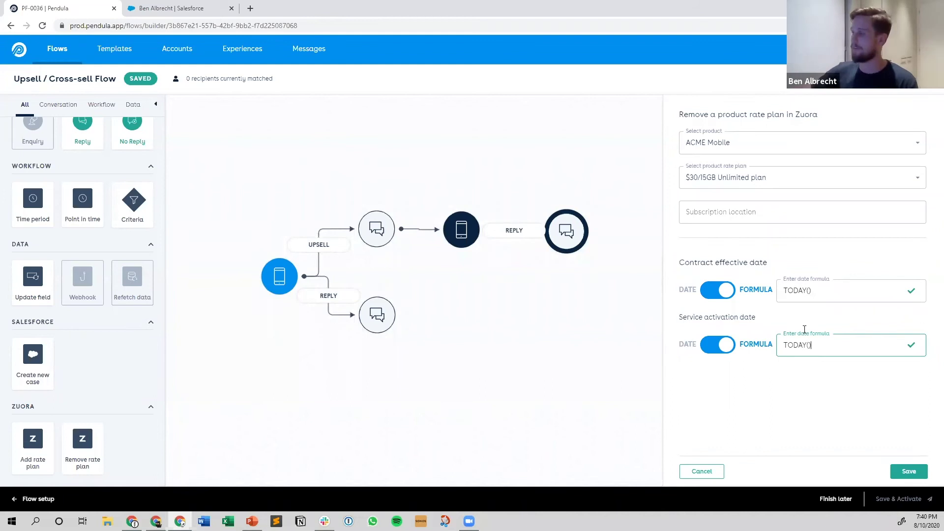
{"action": "left_click", "coordinate": [907, 471]}
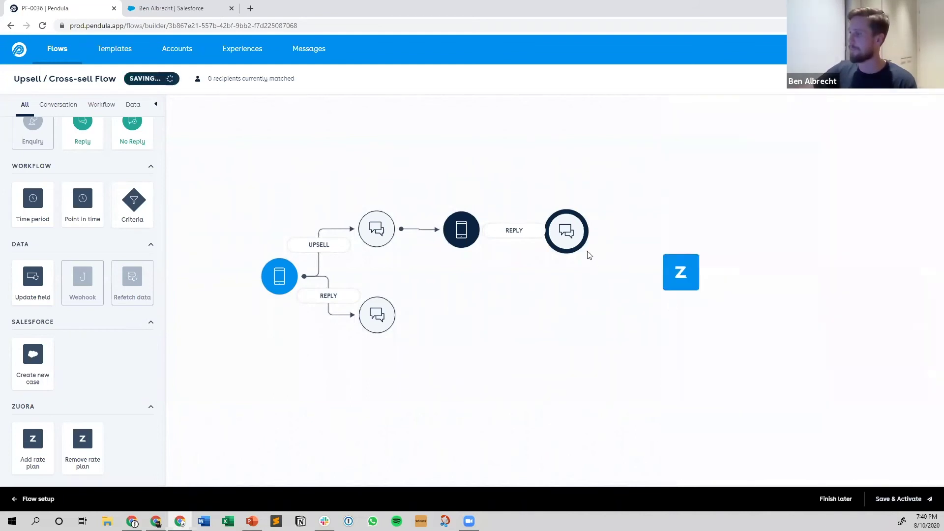
- Connect the confirmation reply to the Remove rate plan action and save the path label "Remove"
{"action": "left_click_drag", "start_coordinate": [589, 240], "coordinate": [636, 273]}
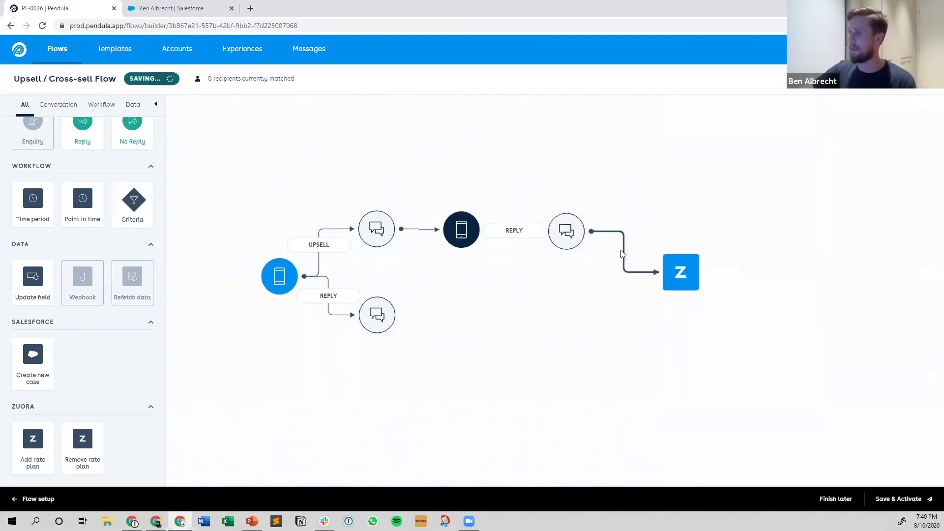
{"action": "type", "text": "Remove"}
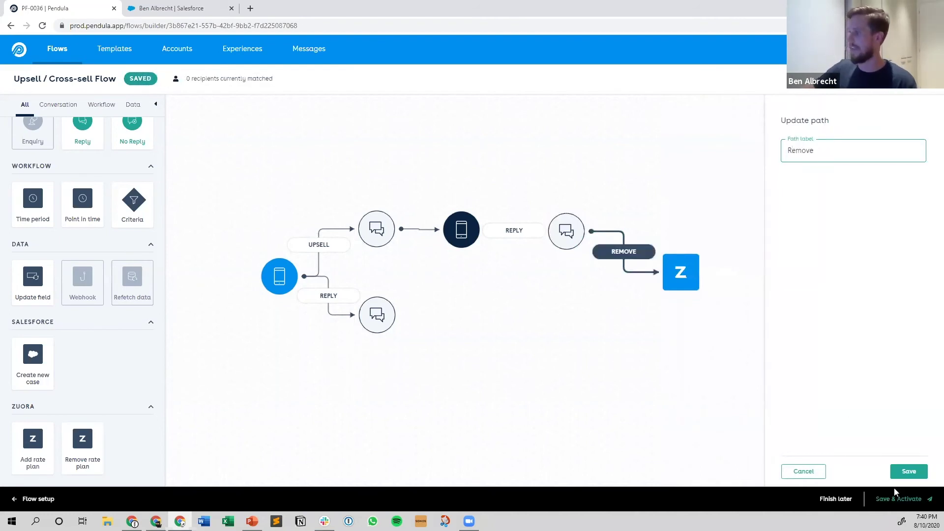
{"action": "left_click", "coordinate": [907, 469]}
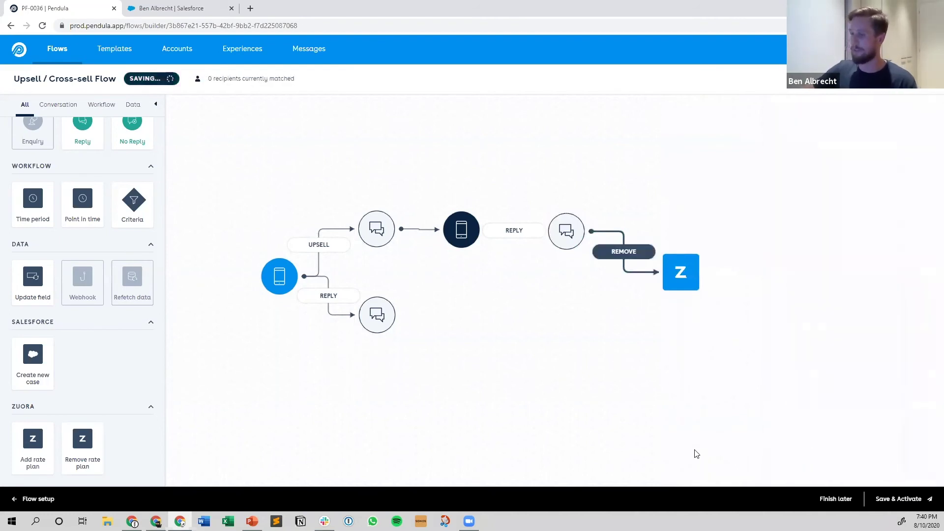
- Place a Zuora Add rate plan action above the removal, with product ACME Mobile and rate plan "$40/40GB Unlimited plan (Free month)"
{"action": "left_click_drag", "start_coordinate": [19, 472], "coordinate": [666, 203]}
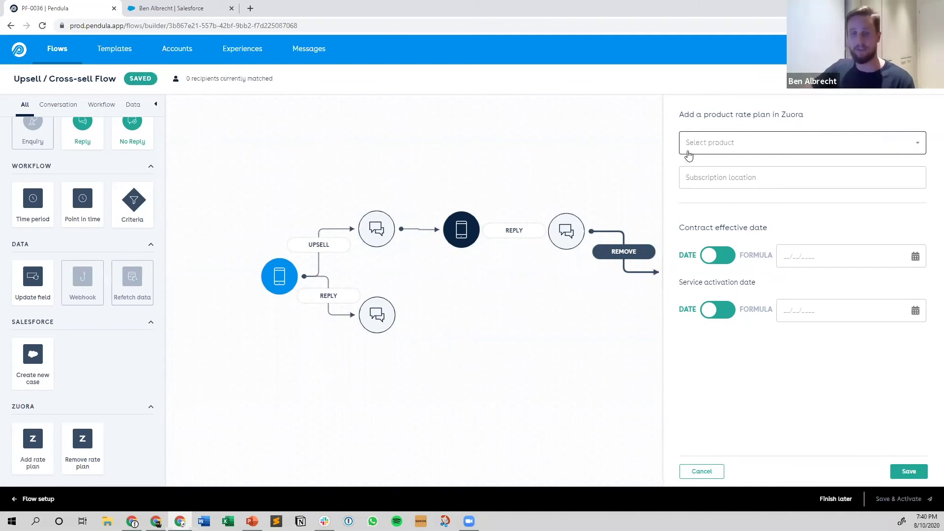
{"action": "left_click", "coordinate": [688, 155]}
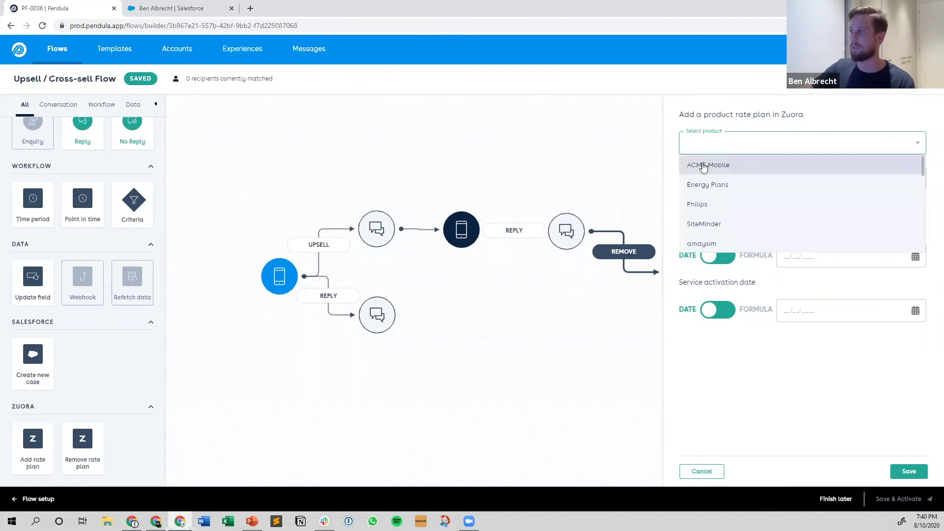
{"action": "left_click", "coordinate": [704, 165]}
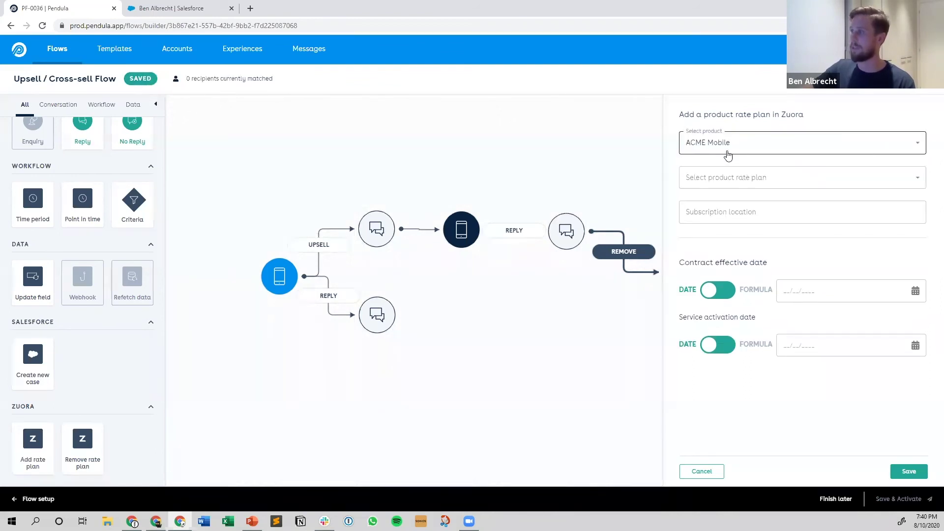
{"action": "left_click", "coordinate": [727, 187]}
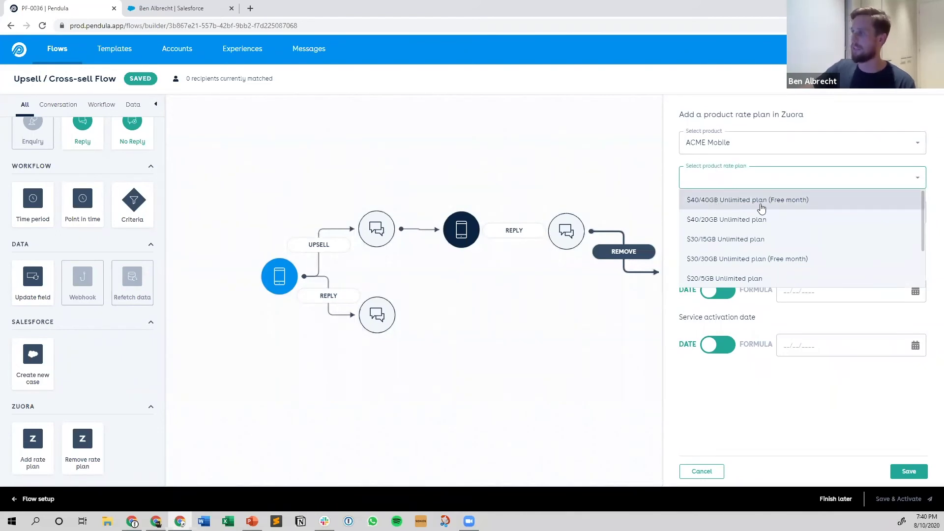
{"action": "left_click", "coordinate": [811, 206]}
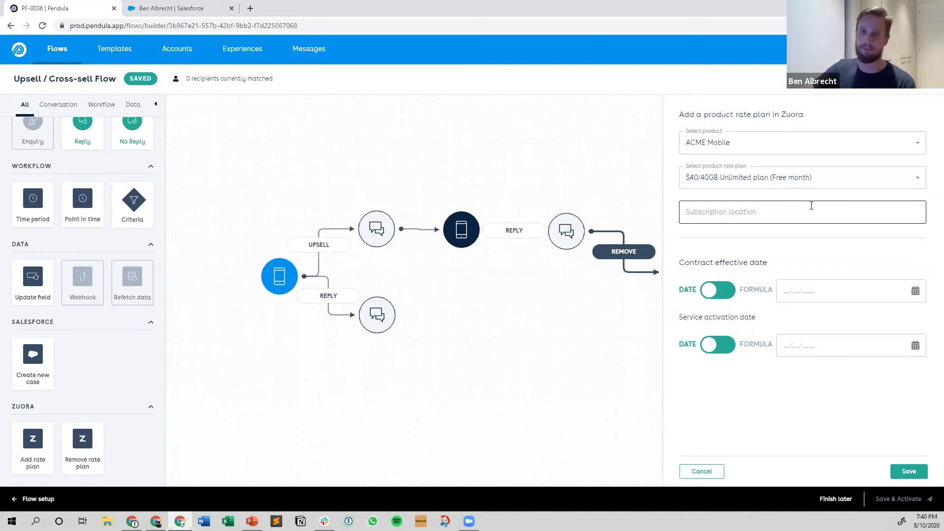
- Set the added rate plan's contract effective and service activation dates to the formula TODAY() and save the action
{"action": "left_click", "coordinate": [755, 289]}
{"action": "left_click", "coordinate": [803, 290]}
{"action": "type", "text": "TODAY("}
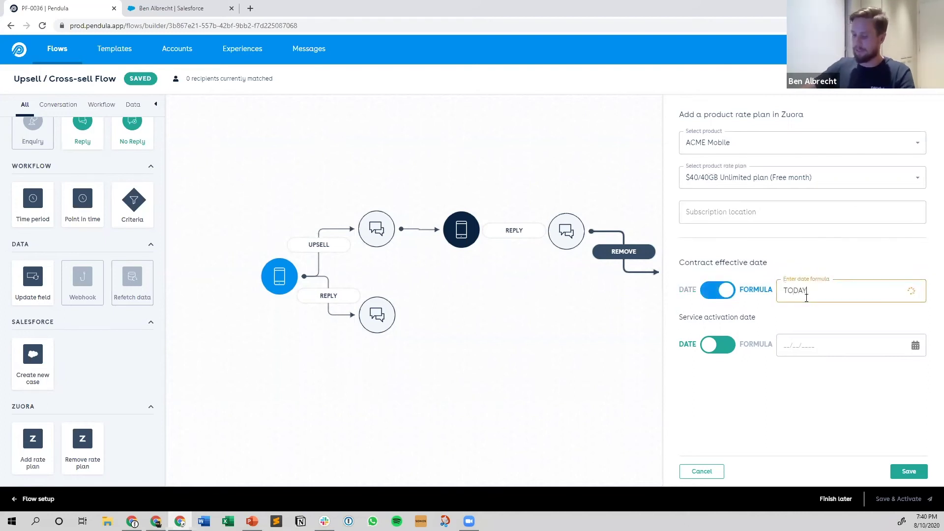
{"action": "left_click", "coordinate": [711, 346]}
{"action": "left_click", "coordinate": [798, 350]}
{"action": "type", "text": "TODAY("}
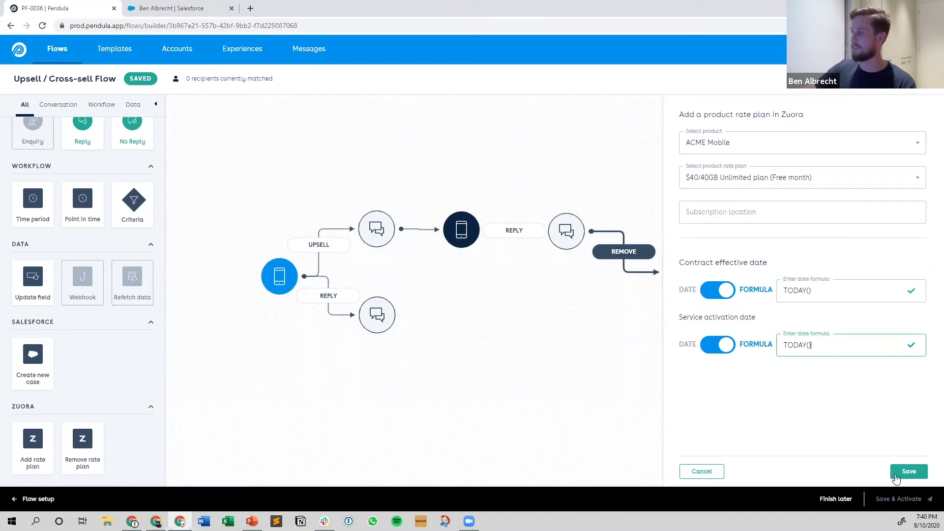
{"action": "left_click", "coordinate": [908, 471]}
- Connect the confirmation reply to the Add rate plan action and save the path label "Add"
{"action": "left_click_drag", "start_coordinate": [587, 228], "coordinate": [636, 195]}
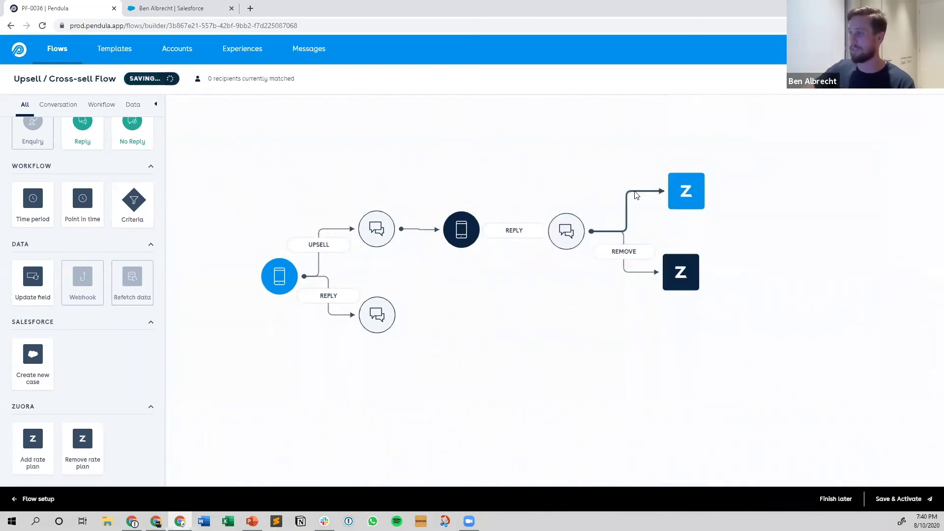
{"action": "left_click", "coordinate": [798, 152]}
{"action": "type", "text": "Remove\\\\"}
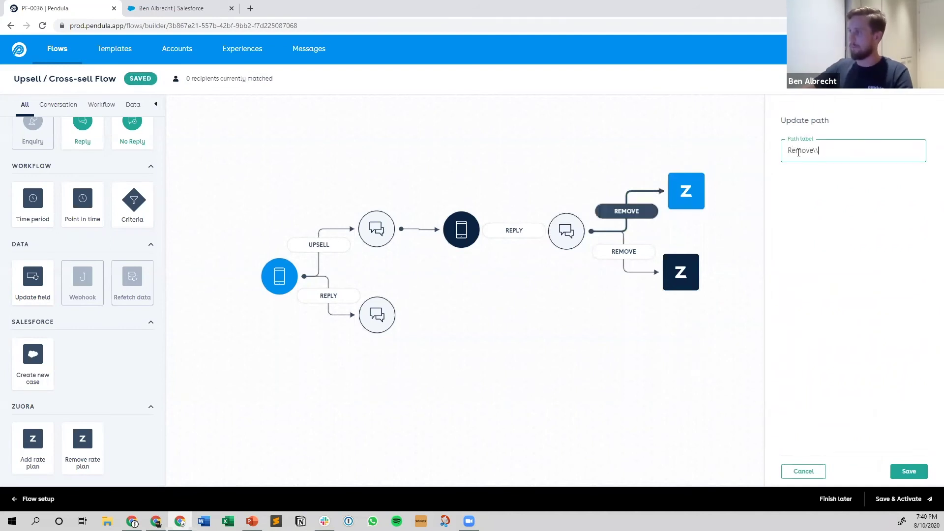
{"action": "key", "text": "ctrl+a"}
{"action": "key", "text": "BackSpace"}
{"action": "type", "text": "Ad"}
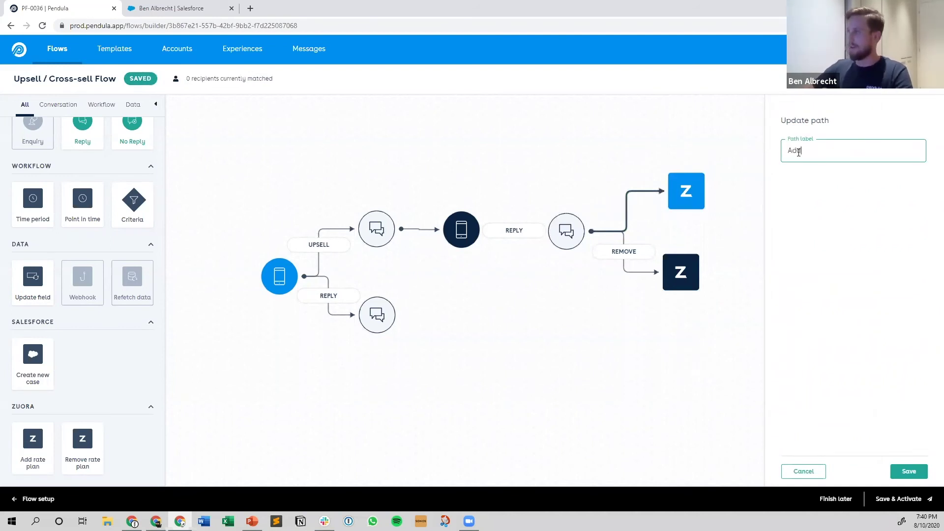
{"action": "type", "text": "d"}
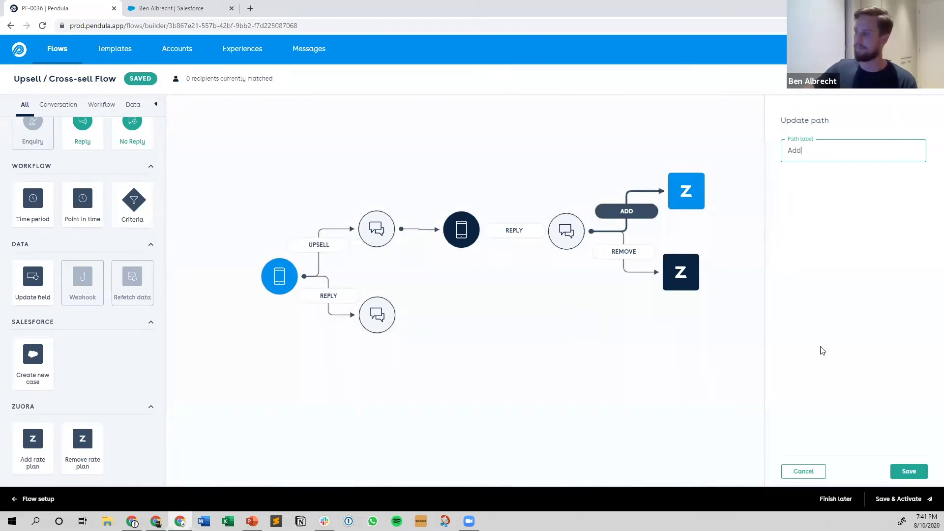
{"action": "left_click", "coordinate": [910, 472]}
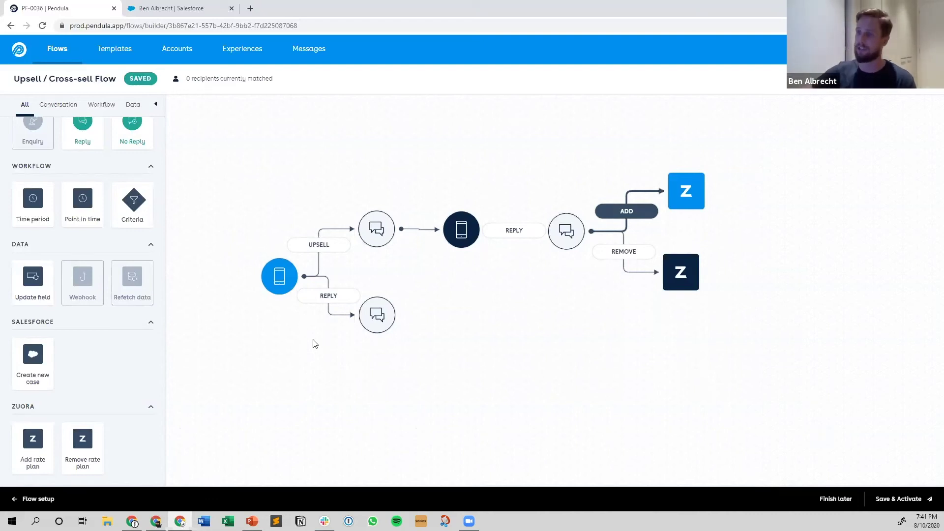
- Place an outbound SMS using the template "Final Confirmation", save it, and connect the Add rate plan action to it
{"action": "scroll", "coordinate": [63, 305], "scroll_direction": "up", "scroll_amount": 3}
{"action": "left_click_drag", "start_coordinate": [42, 166], "coordinate": [799, 194]}
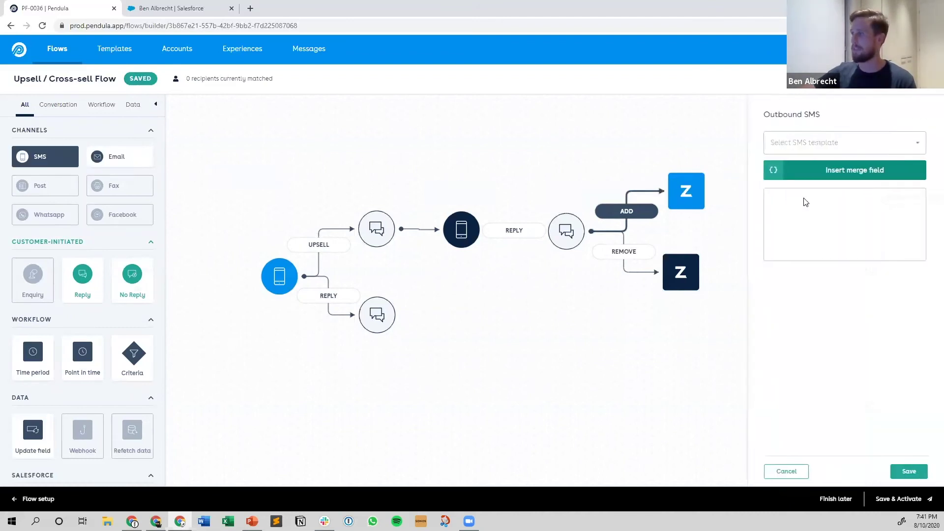
{"action": "left_click", "coordinate": [779, 147]}
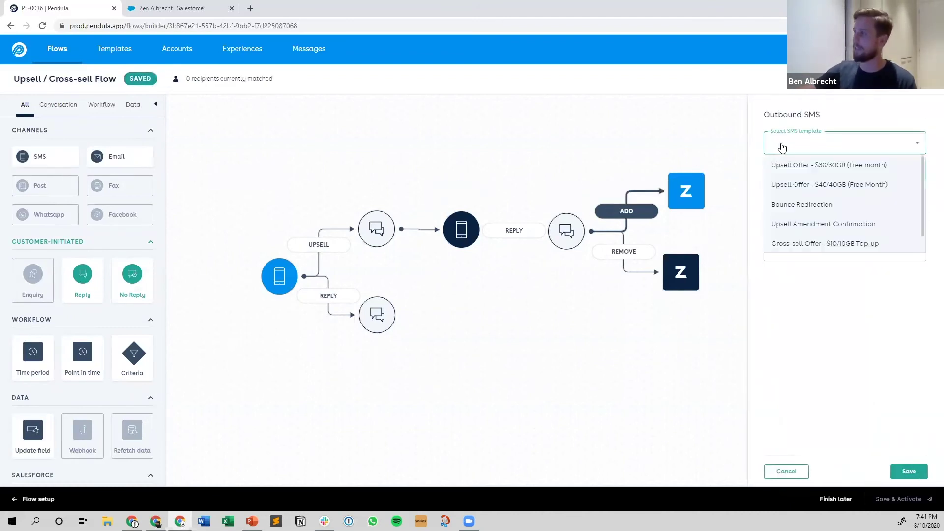
{"action": "scroll", "coordinate": [836, 191], "scroll_direction": "down", "scroll_amount": 1}
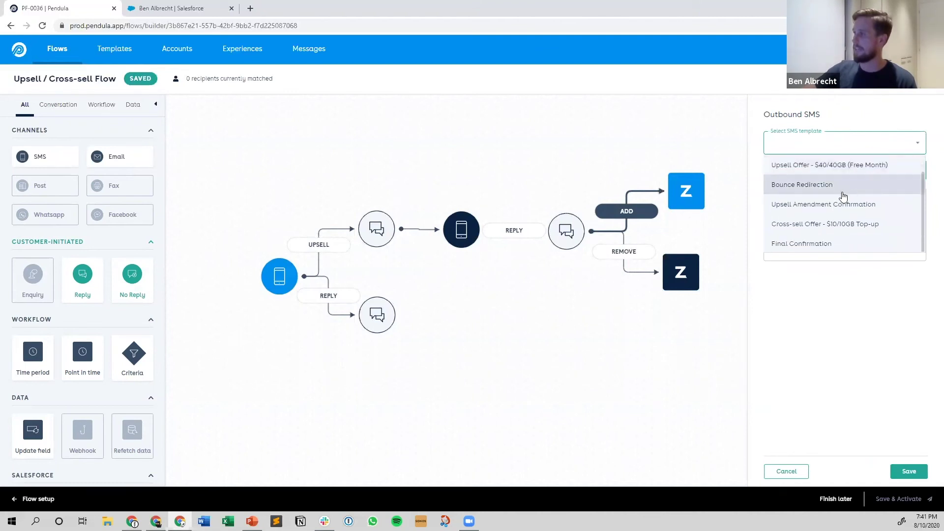
{"action": "left_click", "coordinate": [823, 244]}
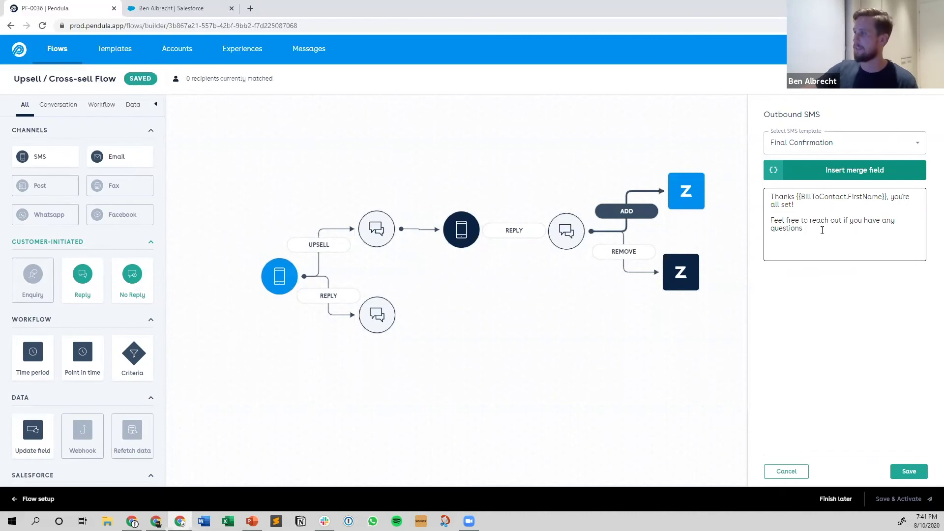
{"action": "left_click", "coordinate": [908, 472]}
{"action": "left_click_drag", "start_coordinate": [711, 191], "coordinate": [757, 194]}
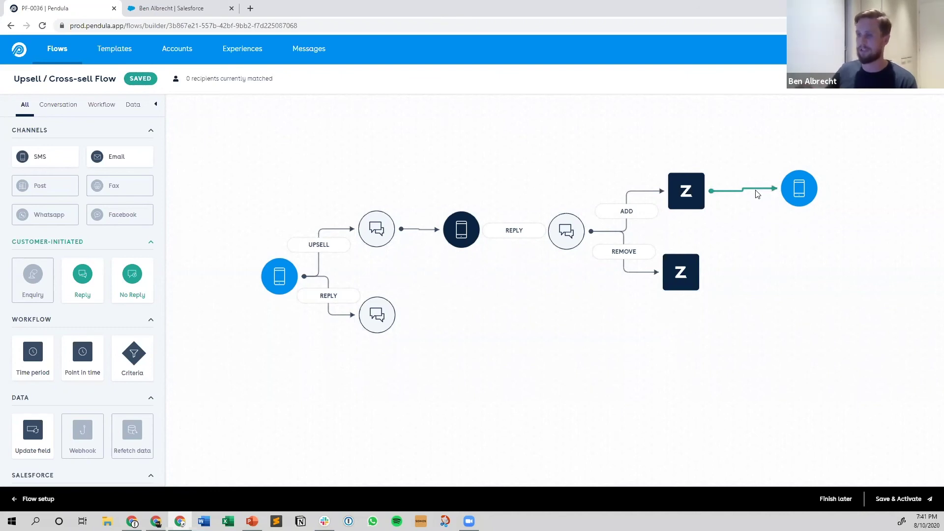
- Open the top-up reply's settings, check its keywords and preview, and close them without saving
{"action": "left_click", "coordinate": [367, 323]}
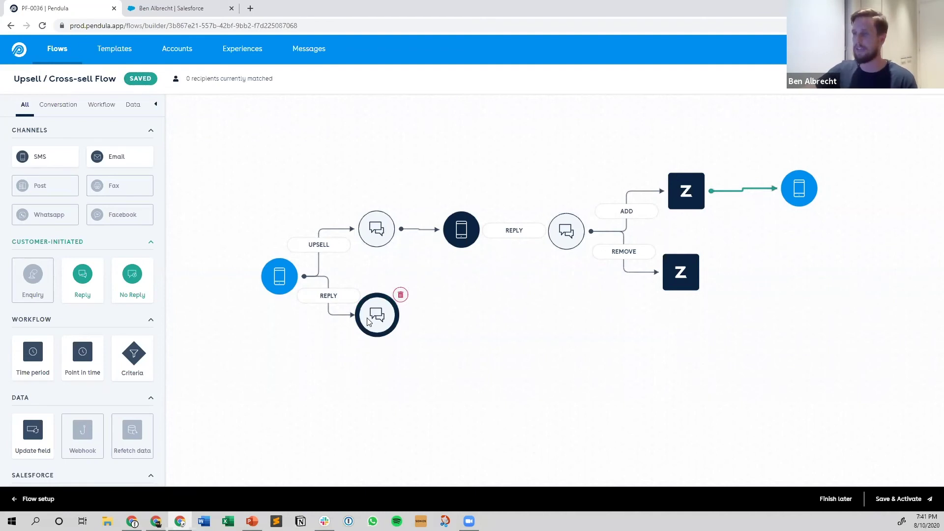
{"action": "left_click_drag", "start_coordinate": [366, 323], "coordinate": [368, 322]}
{"action": "left_click", "coordinate": [367, 322]}
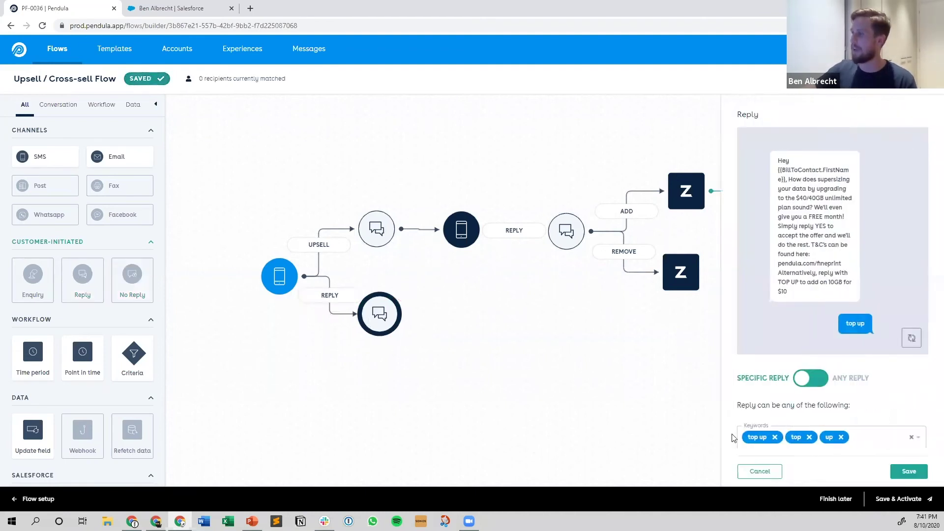
{"action": "left_click", "coordinate": [753, 474]}
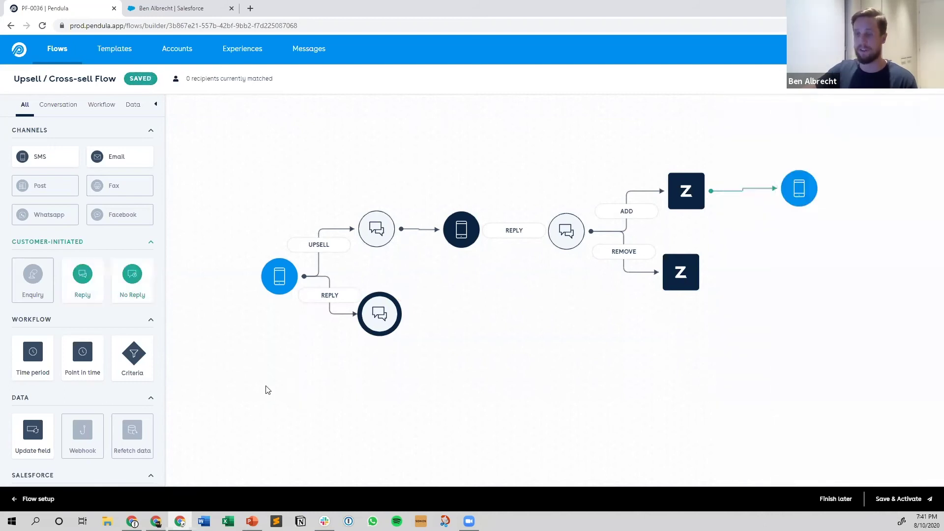
- Place a Zuora Add rate plan action beside the top-up reply, with product ACME Mobile and rate plan "10GB Top-up"
{"action": "scroll", "coordinate": [103, 294], "scroll_direction": "down", "scroll_amount": 1}
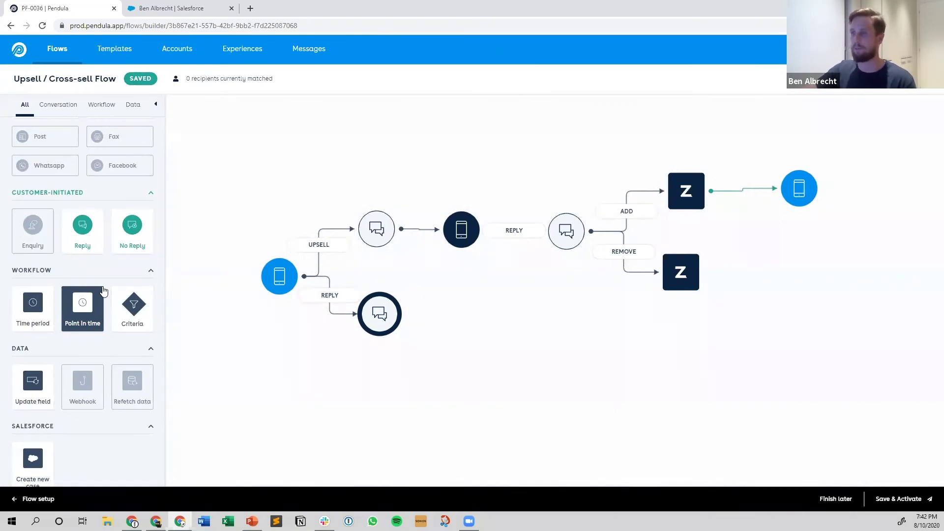
{"action": "scroll", "coordinate": [103, 293], "scroll_direction": "up", "scroll_amount": 1}
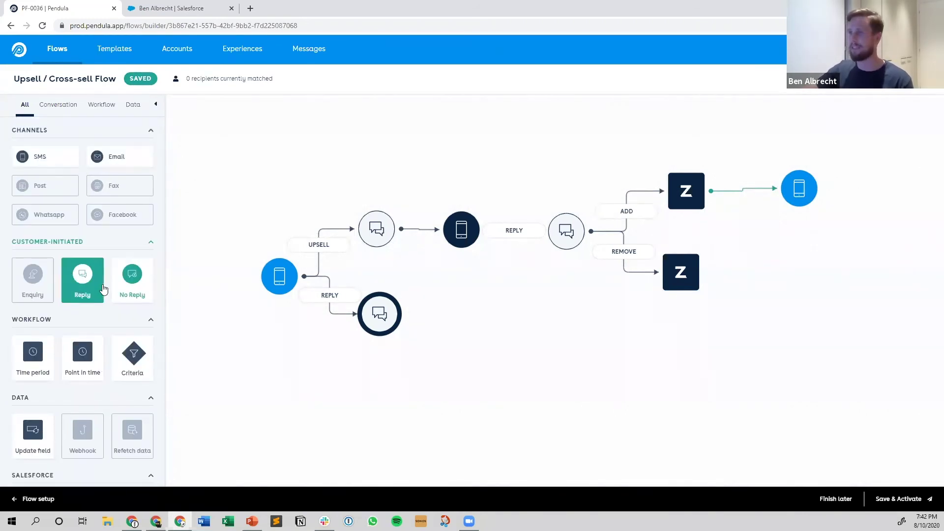
{"action": "scroll", "coordinate": [54, 320], "scroll_direction": "down", "scroll_amount": 3}
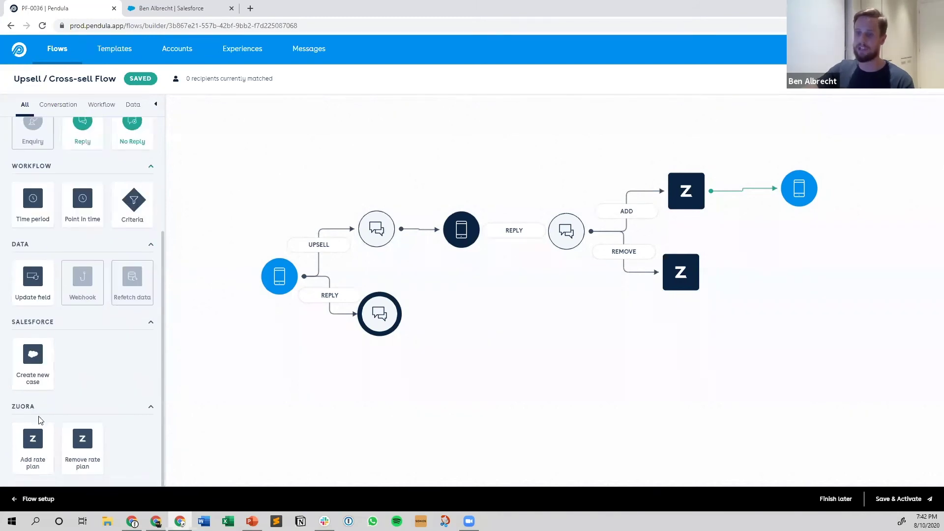
{"action": "left_click_drag", "start_coordinate": [33, 445], "coordinate": [489, 318]}
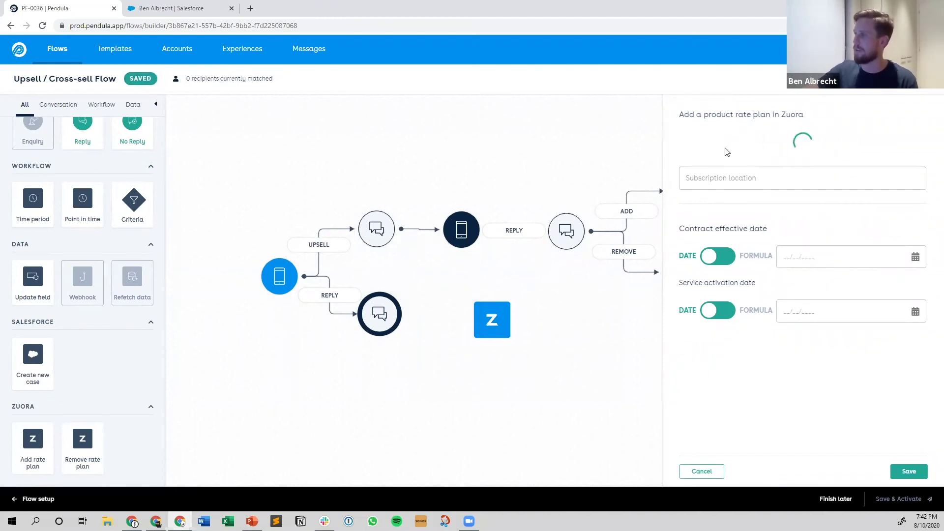
{"action": "left_click", "coordinate": [727, 151]}
{"action": "left_click", "coordinate": [721, 165]}
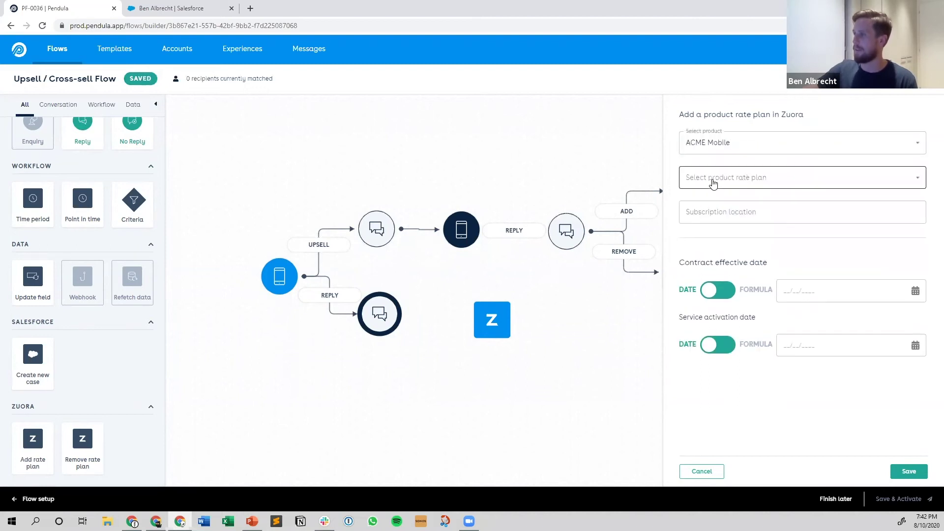
{"action": "left_click", "coordinate": [712, 183]}
{"action": "scroll", "coordinate": [713, 222], "scroll_direction": "down", "scroll_amount": 2}
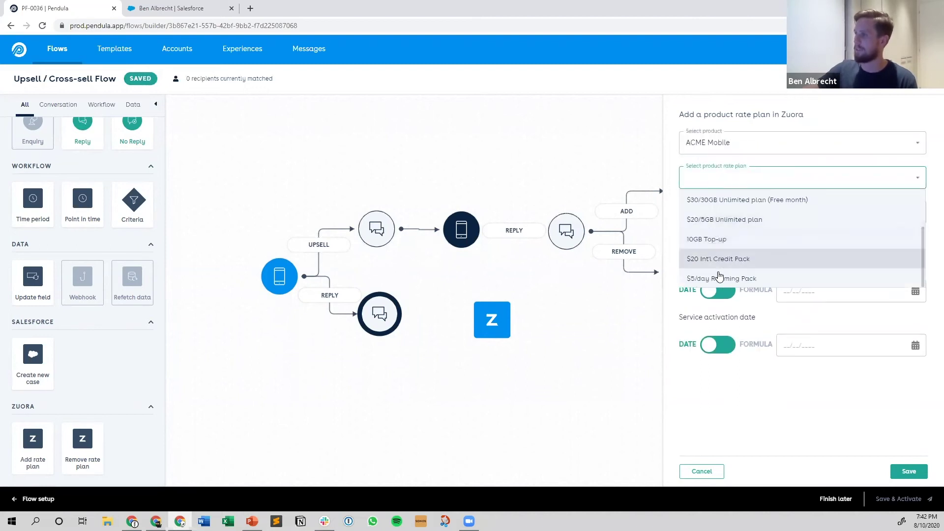
{"action": "left_click", "coordinate": [726, 239]}
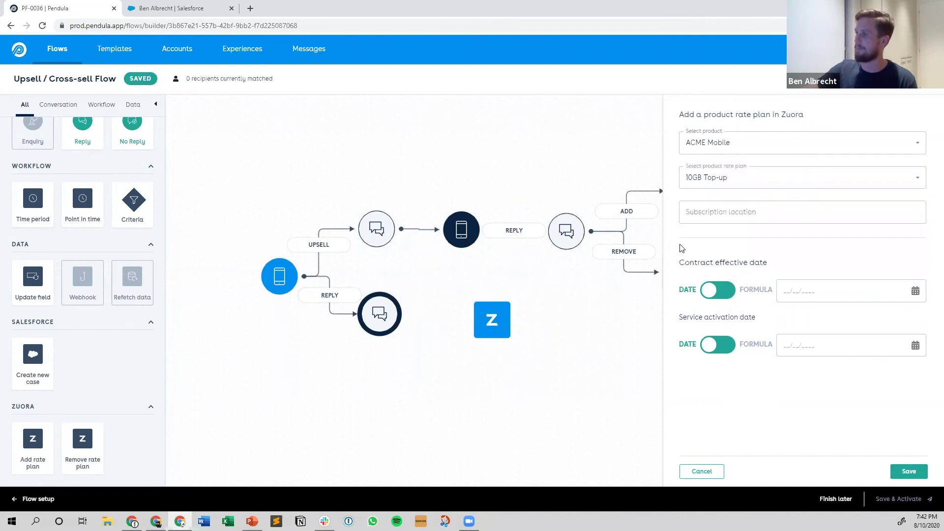
- Set the action's contract effective and service activation dates to the formula TODAY(), save it, and connect the top-up reply to it
{"action": "left_click", "coordinate": [718, 290]}
{"action": "type", "text": "TODAY()"}
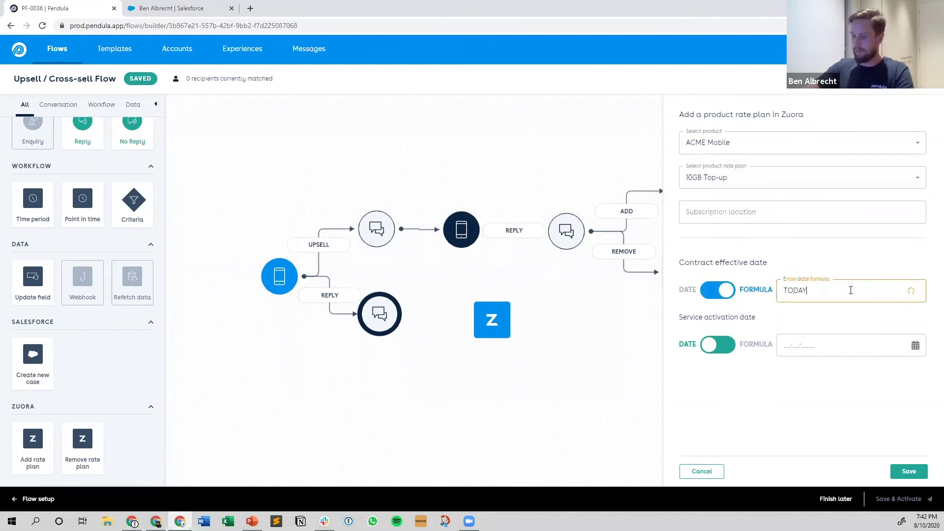
{"action": "left_click", "coordinate": [727, 347]}
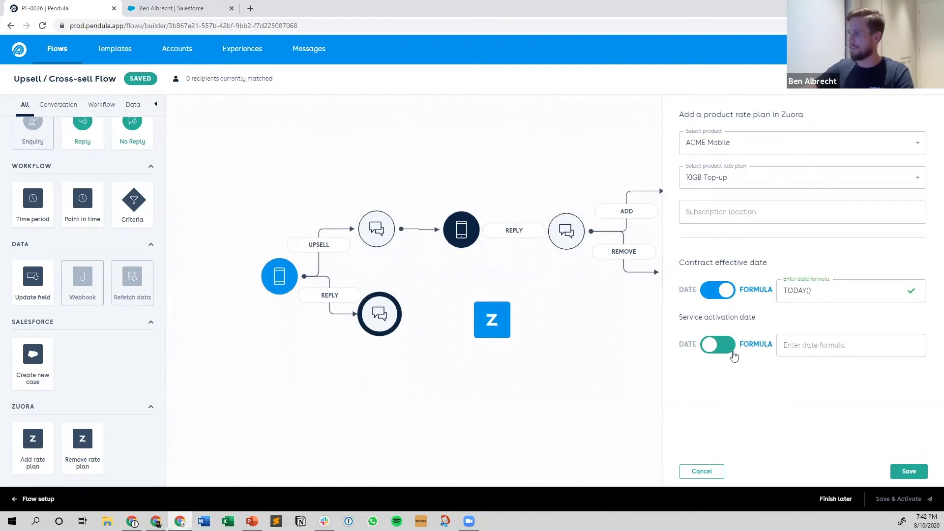
{"action": "left_click", "coordinate": [855, 355]}
{"action": "type", "text": "TODAY("}
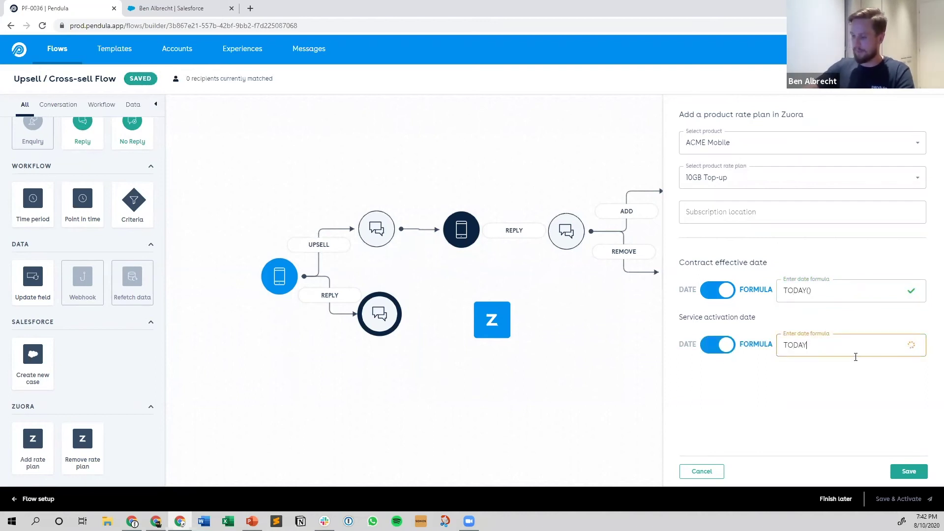
{"action": "left_click", "coordinate": [908, 471]}
{"action": "left_click_drag", "start_coordinate": [404, 314], "coordinate": [489, 320]}
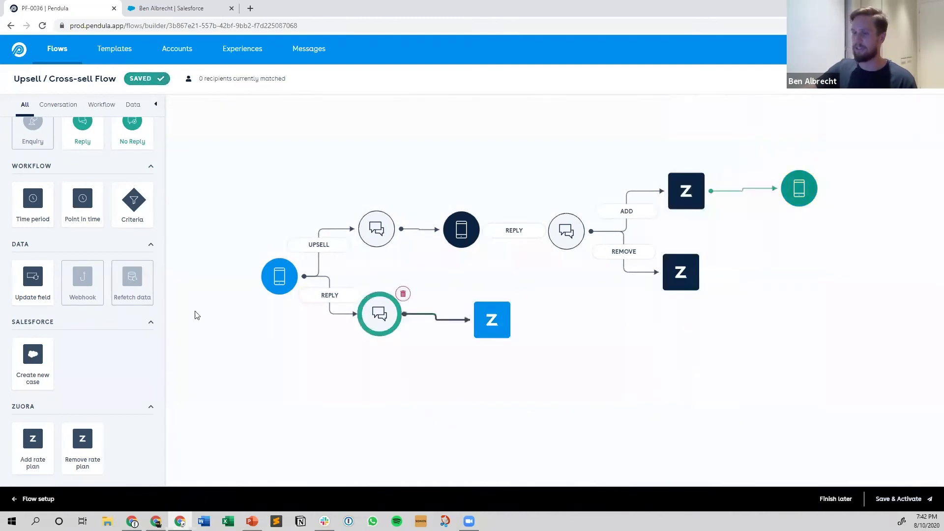
- Place an outbound SMS with the "Final Confirmation" template, save it, and connect the 10GB Top-up rate plan action to it
{"action": "scroll", "coordinate": [53, 237], "scroll_direction": "up", "scroll_amount": 3}
{"action": "left_click_drag", "start_coordinate": [39, 156], "coordinate": [604, 315]}
{"action": "left_click", "coordinate": [802, 143]}
{"action": "scroll", "coordinate": [806, 231], "scroll_direction": "down", "scroll_amount": 1}
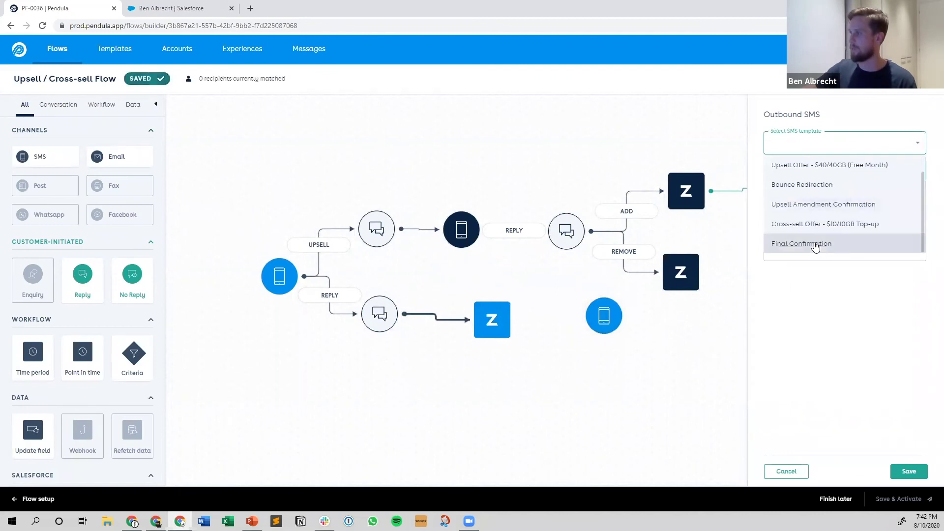
{"action": "left_click", "coordinate": [801, 242]}
{"action": "left_click", "coordinate": [909, 471]}
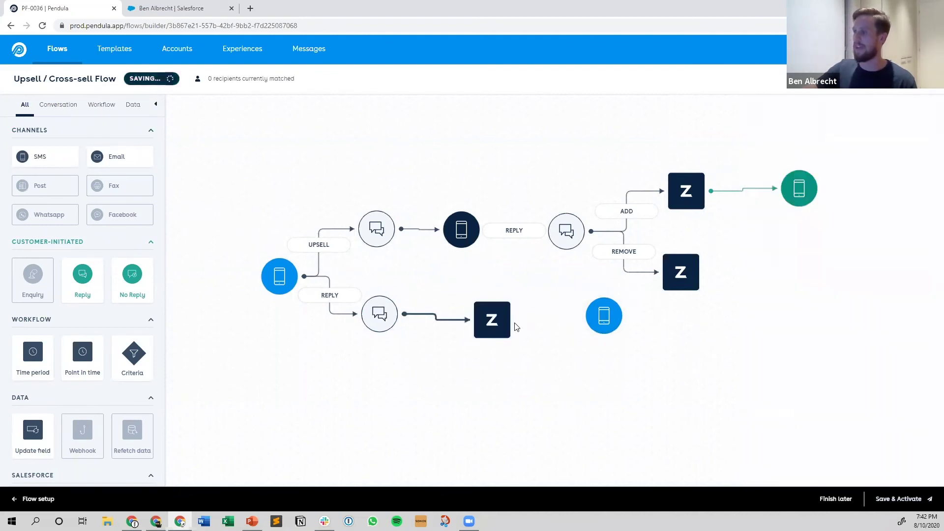
{"action": "left_click_drag", "start_coordinate": [514, 323], "coordinate": [583, 340]}
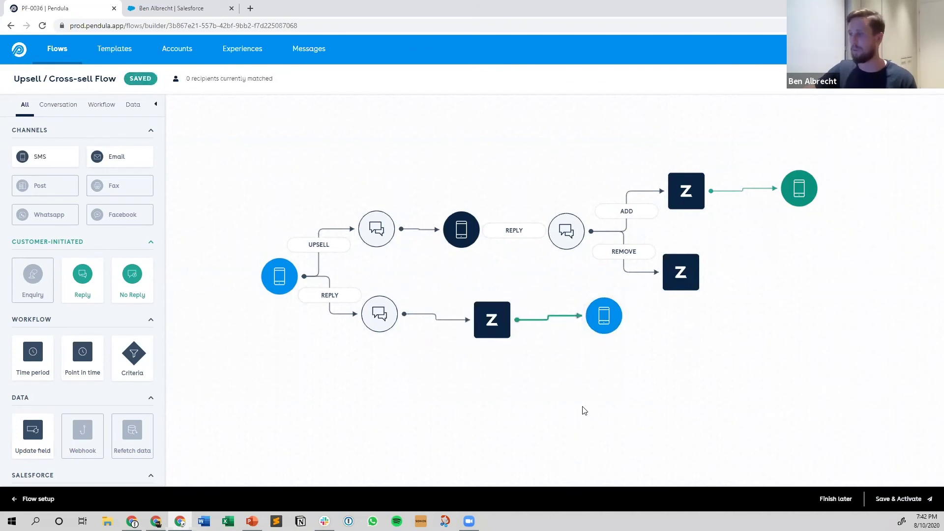
- Tidy the node layout and bring the complete flow into view on the canvas
{"action": "left_click_drag", "start_coordinate": [583, 411], "coordinate": [547, 413]}
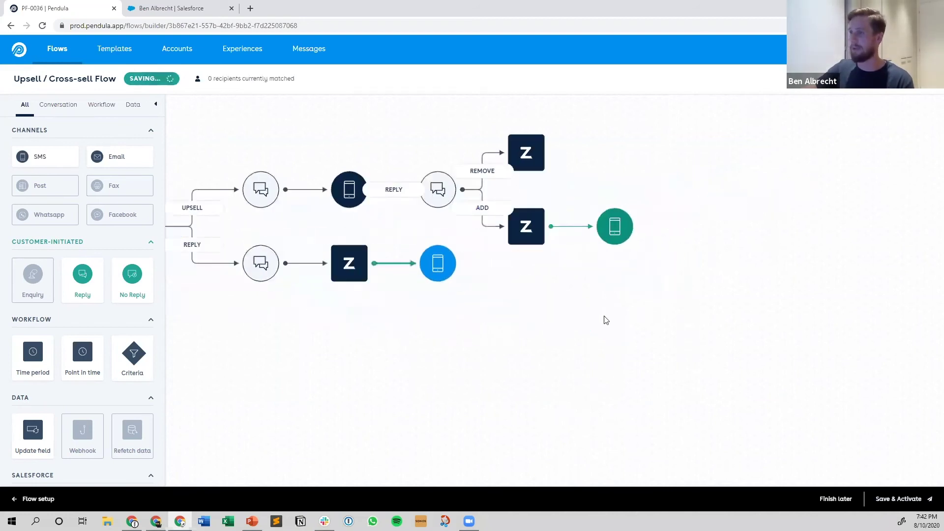
{"action": "left_click_drag", "start_coordinate": [699, 340], "coordinate": [691, 382]}
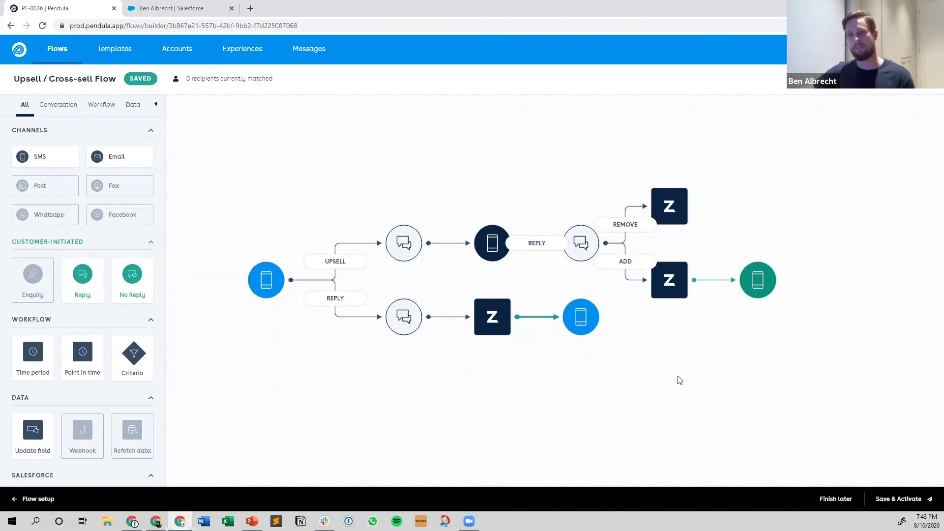
- Switch to the Salesforce contact record, look through the SMS history in the Pendula console, and select the "Birthday greeting" template
{"action": "left_click", "coordinate": [195, 11]}
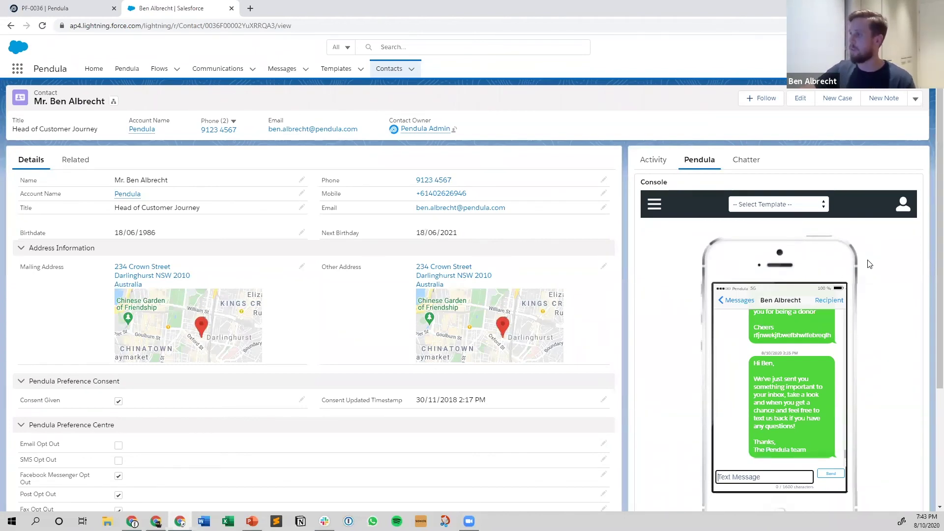
{"action": "scroll", "coordinate": [869, 264], "scroll_direction": "down", "scroll_amount": 1}
{"action": "scroll", "coordinate": [815, 308], "scroll_direction": "up", "scroll_amount": 5}
{"action": "scroll", "coordinate": [804, 301], "scroll_direction": "up", "scroll_amount": 5}
{"action": "scroll", "coordinate": [802, 300], "scroll_direction": "down", "scroll_amount": 8}
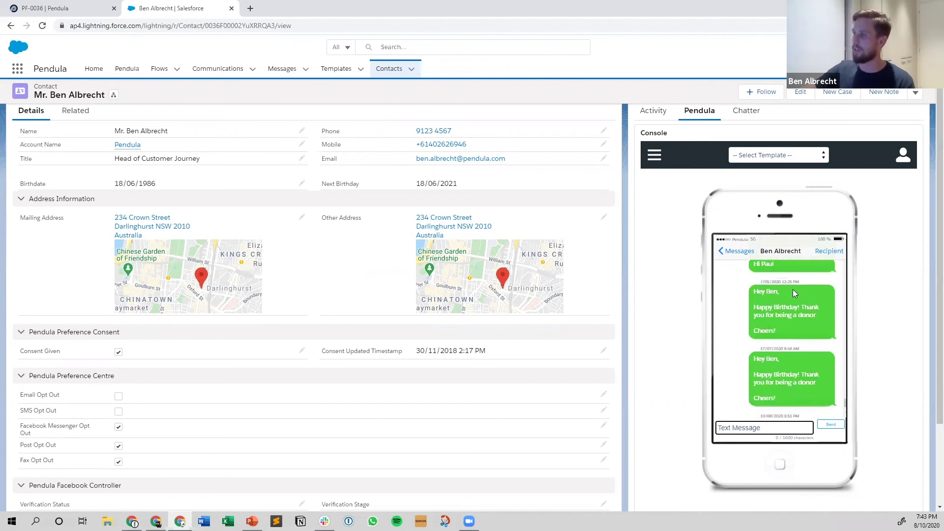
{"action": "scroll", "coordinate": [792, 291], "scroll_direction": "down", "scroll_amount": 5}
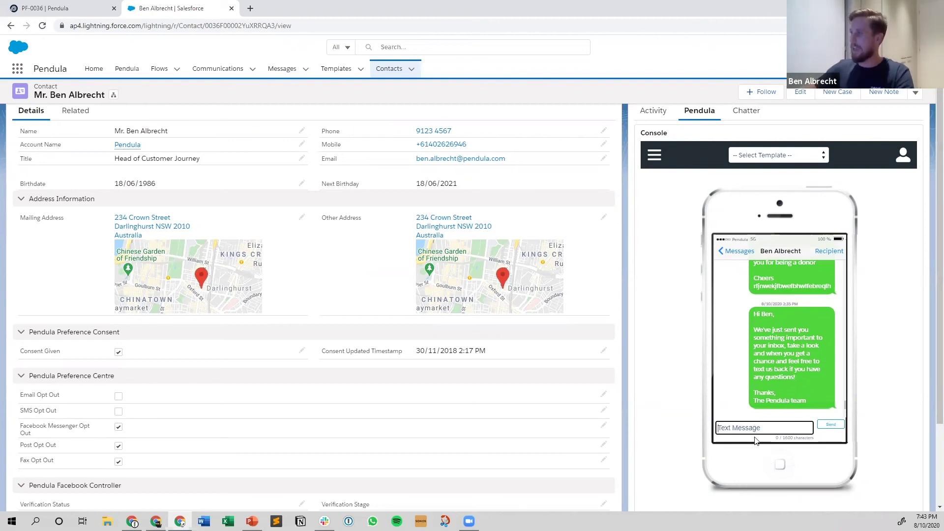
{"action": "left_click", "coordinate": [786, 157]}
{"action": "left_click", "coordinate": [764, 187]}
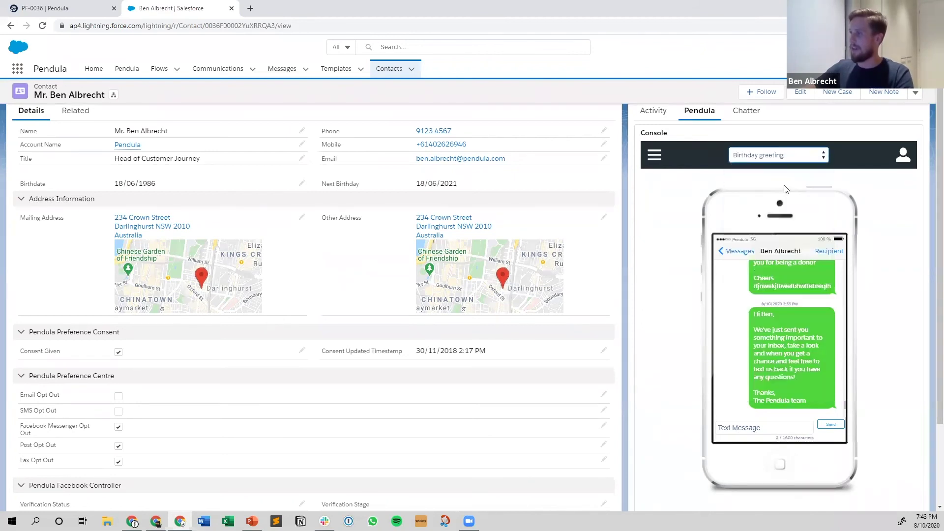
- Show the contact's activity timeline and review the logged SMS and email communications
{"action": "scroll", "coordinate": [673, 169], "scroll_direction": "up", "scroll_amount": 1}
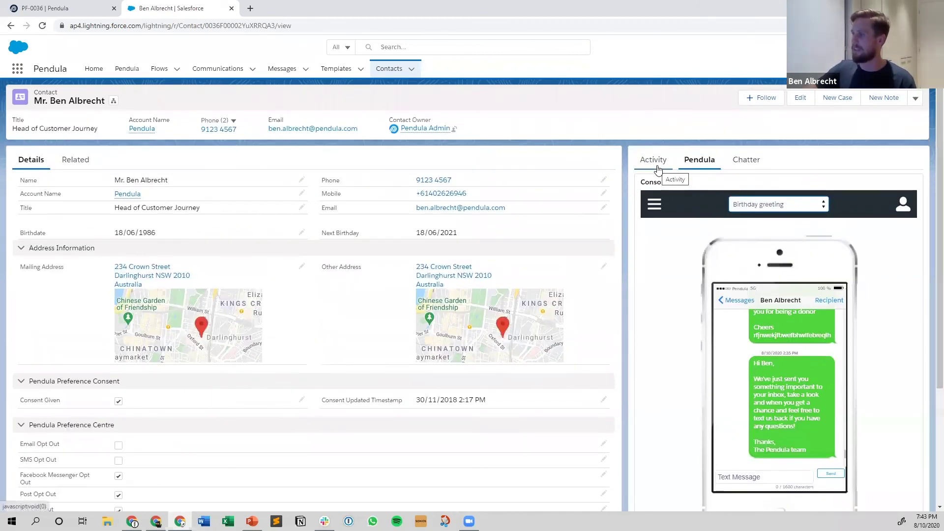
{"action": "left_click", "coordinate": [661, 164]}
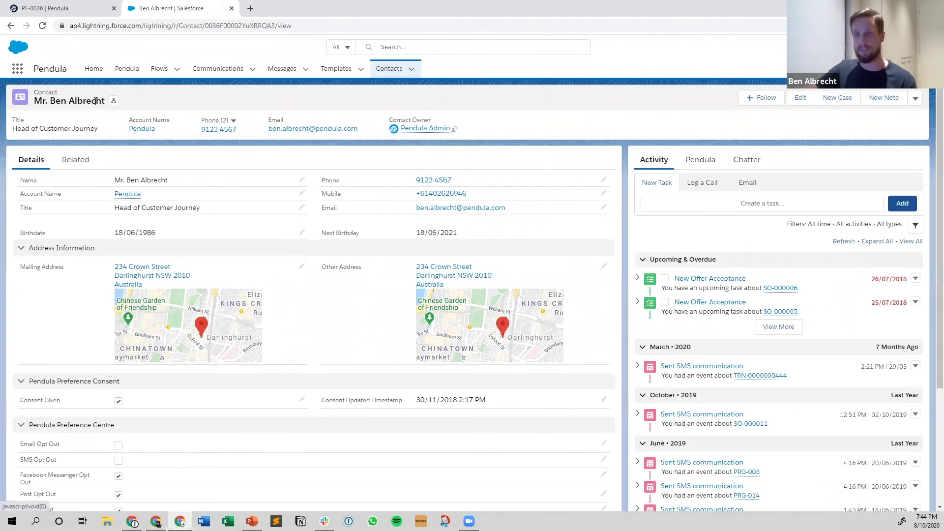
{"action": "scroll", "coordinate": [687, 235], "scroll_direction": "down", "scroll_amount": 3}
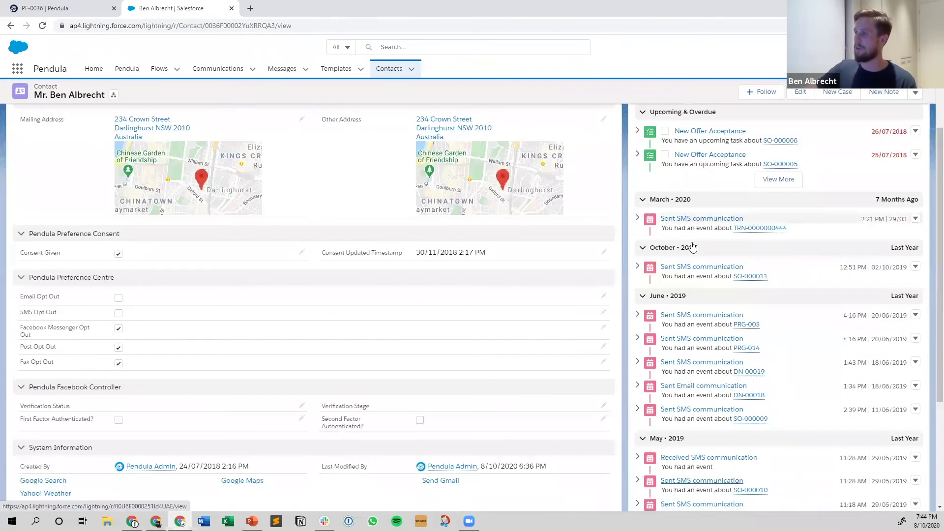
{"action": "scroll", "coordinate": [698, 290], "scroll_direction": "down", "scroll_amount": 1}
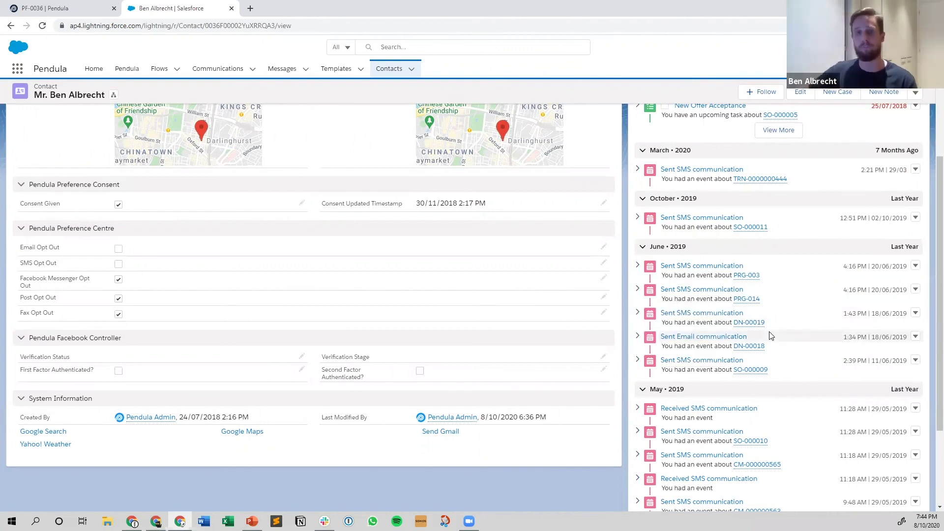
- Switch back to the Pendula flow, try a third reply element with the Any reply option, and remove it again
{"action": "left_click", "coordinate": [27, 5]}
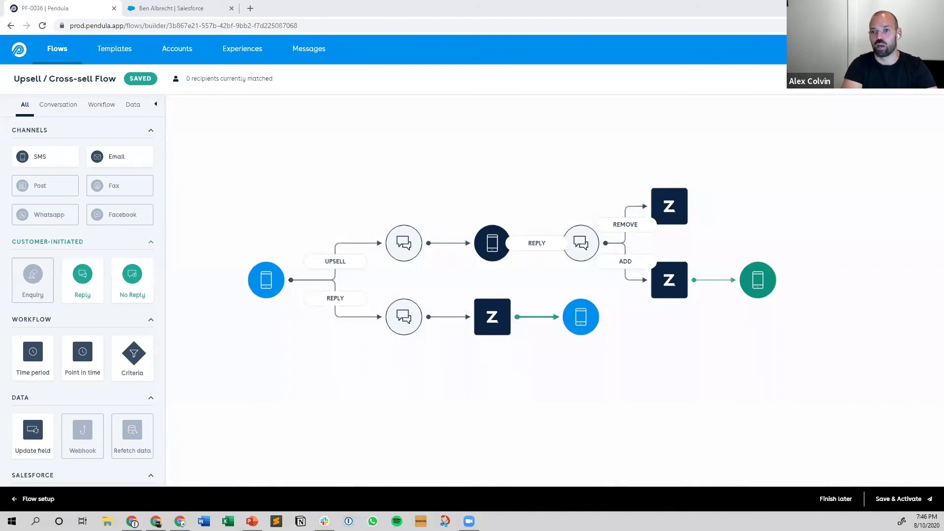
{"action": "left_click_drag", "start_coordinate": [82, 279], "coordinate": [328, 382]}
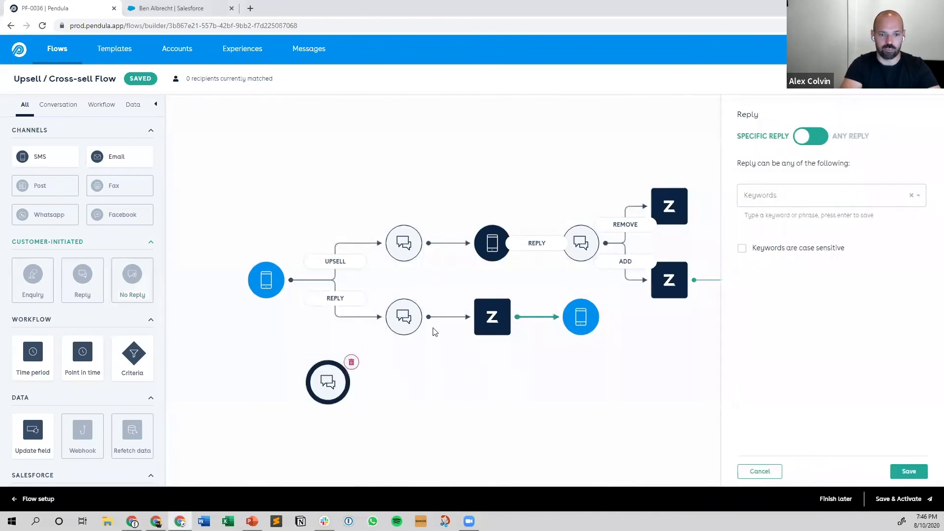
{"action": "left_click", "coordinate": [820, 140]}
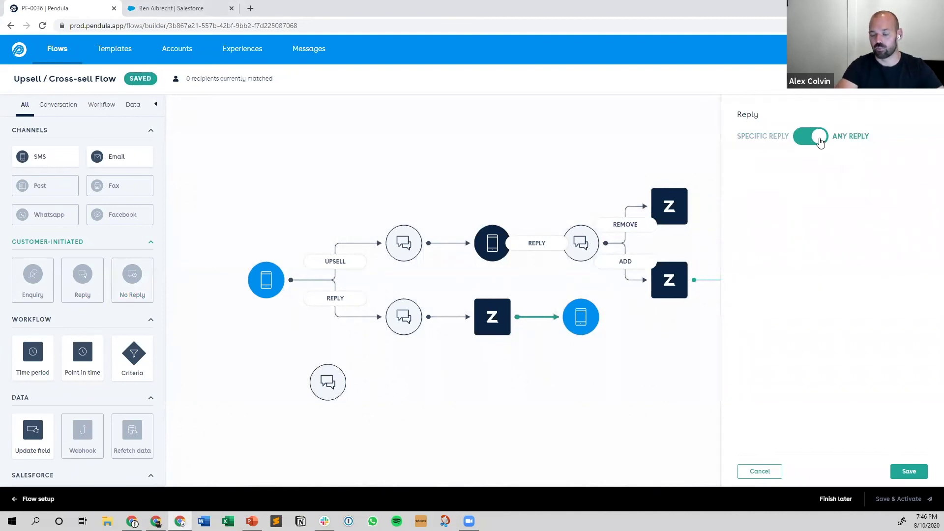
{"action": "left_click", "coordinate": [819, 140]}
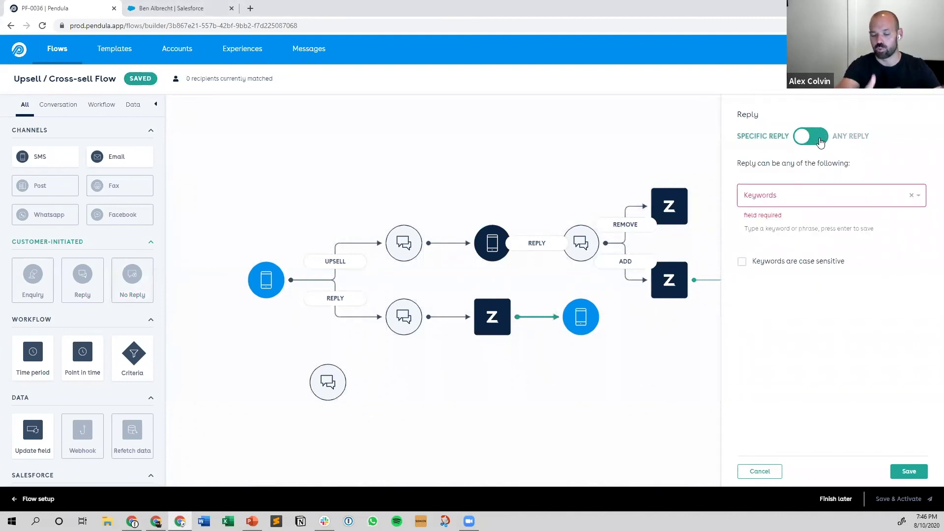
{"action": "left_click", "coordinate": [760, 473]}
{"action": "left_click", "coordinate": [351, 362]}
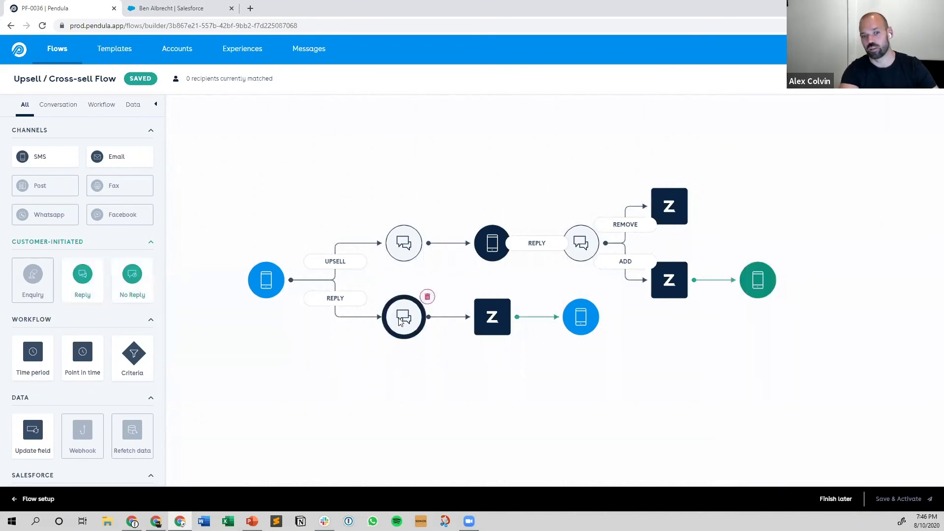
- Try the Any reply option on the existing top-up reply and discard the change
{"action": "left_click", "coordinate": [581, 243]}
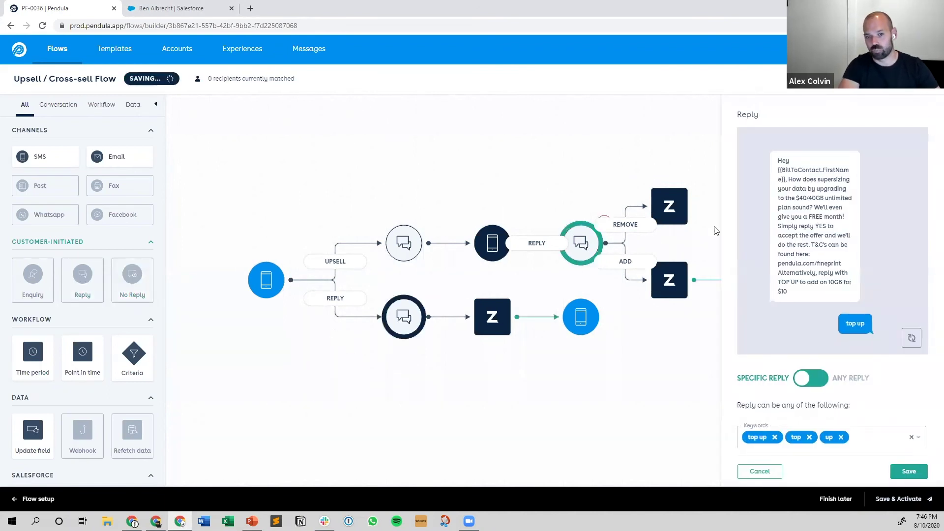
{"action": "left_click", "coordinate": [812, 378]}
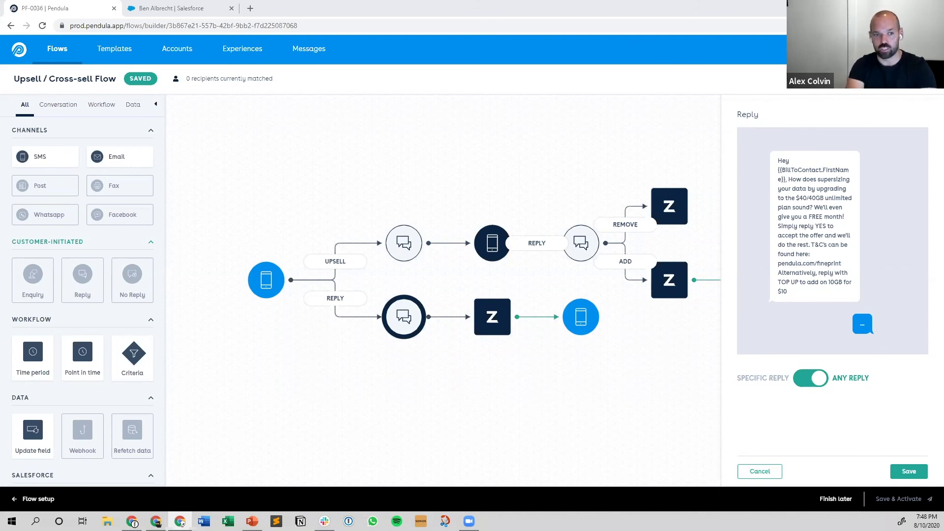
{"action": "left_click", "coordinate": [760, 470]}
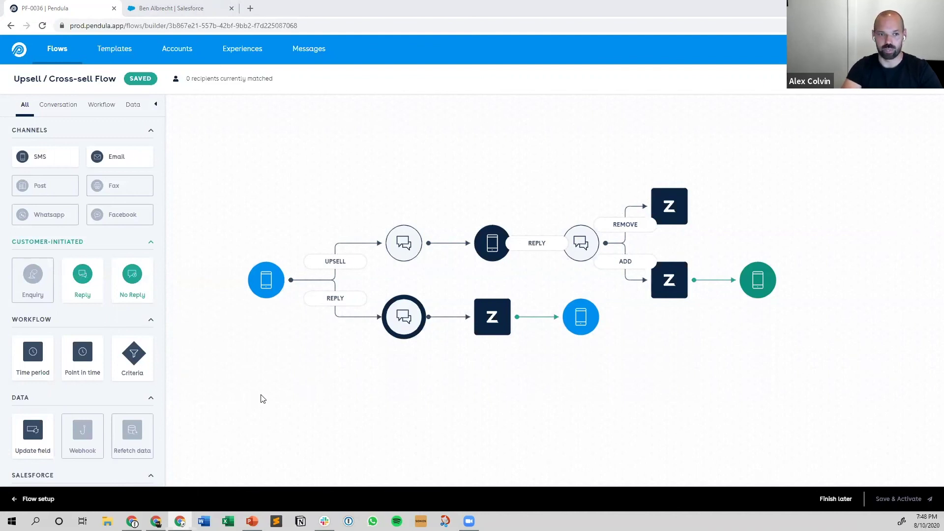
- Open the flow setup and add a nested condition group with two blank rules, matching any of the conditions
{"action": "left_click", "coordinate": [31, 505]}
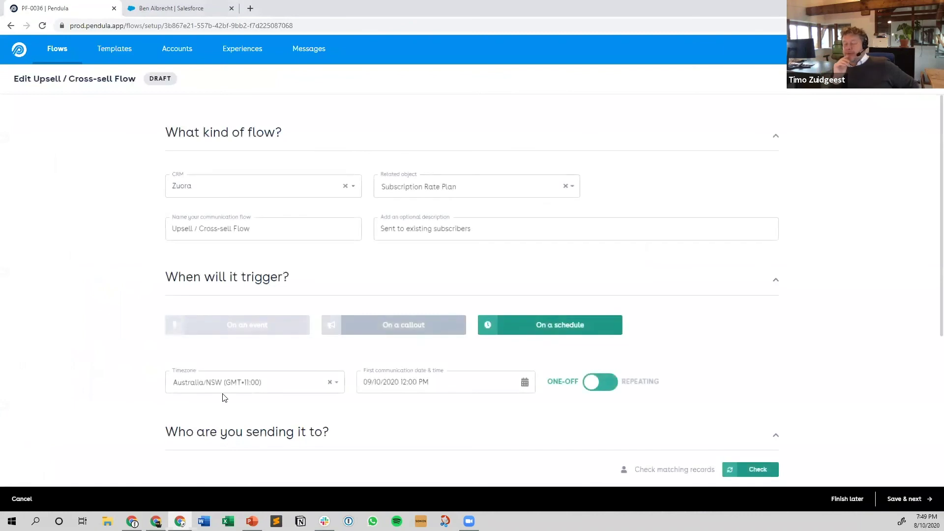
{"action": "scroll", "coordinate": [221, 393], "scroll_direction": "down", "scroll_amount": 5}
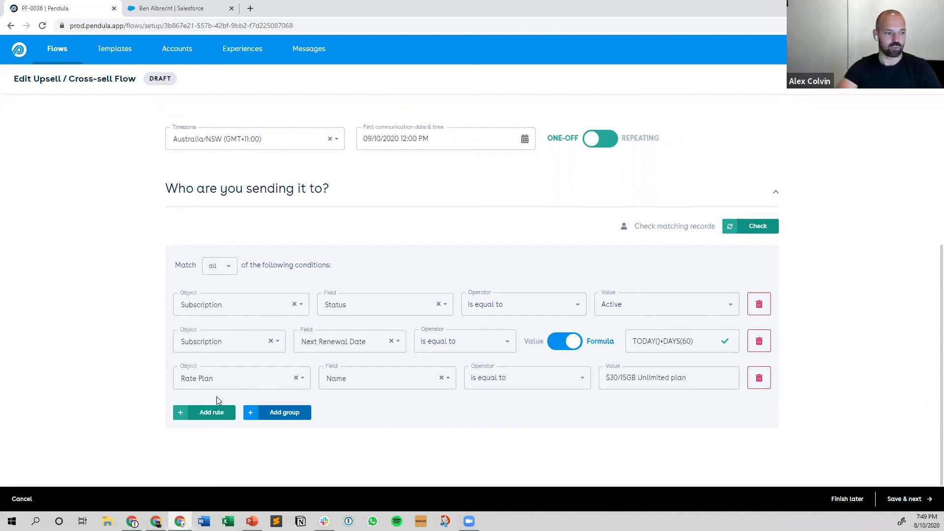
{"action": "left_click", "coordinate": [211, 411]}
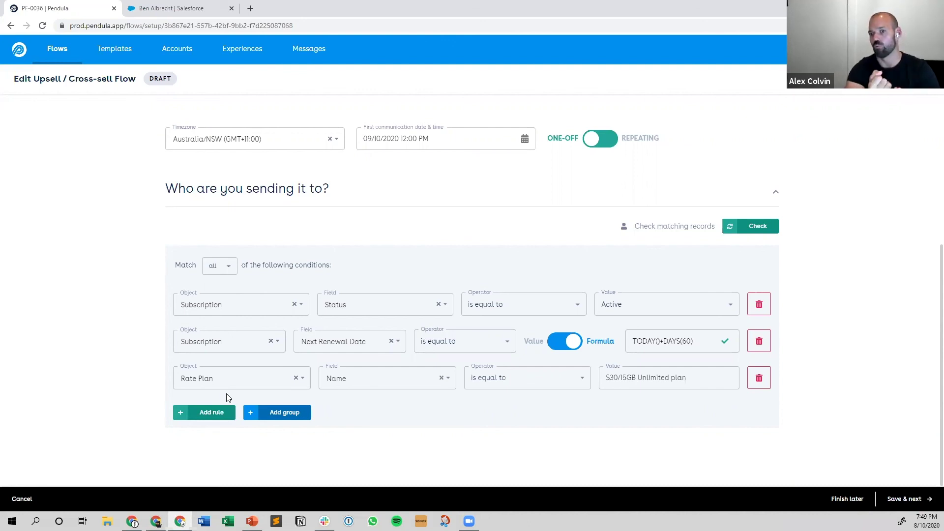
{"action": "left_click", "coordinate": [276, 411]}
{"action": "scroll", "coordinate": [277, 403], "scroll_direction": "down", "scroll_amount": 2}
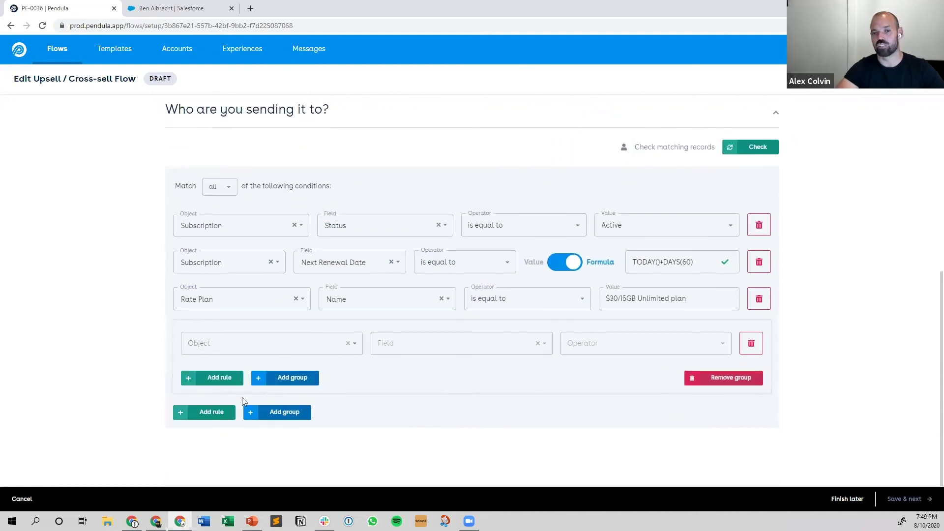
{"action": "left_click", "coordinate": [216, 377]}
{"action": "left_click", "coordinate": [230, 342]}
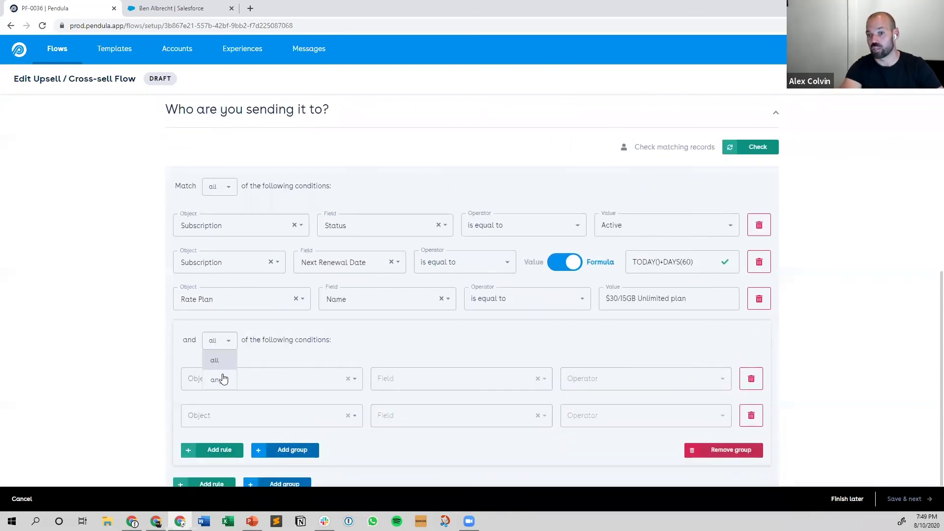
{"action": "left_click", "coordinate": [217, 380]}
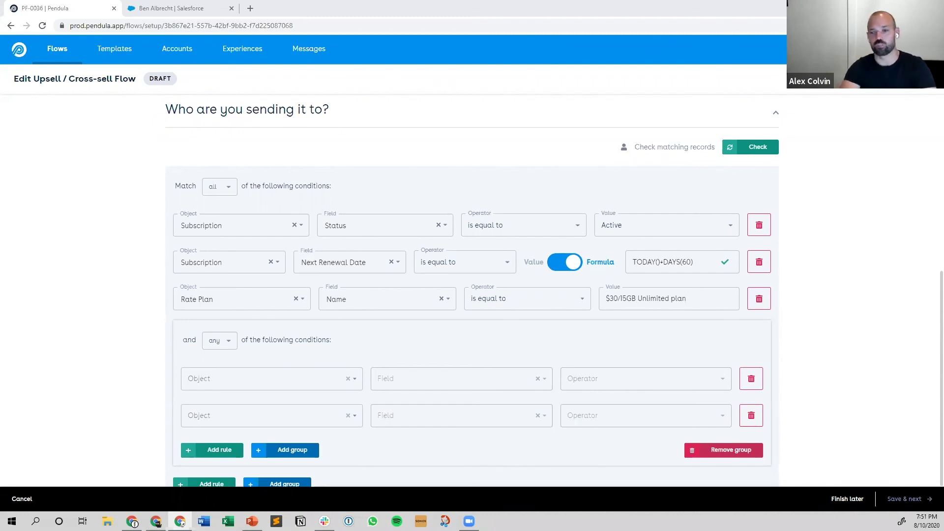
- Replace the flow's related object with Usage
{"action": "scroll", "coordinate": [261, 147], "scroll_direction": "up", "scroll_amount": 6}
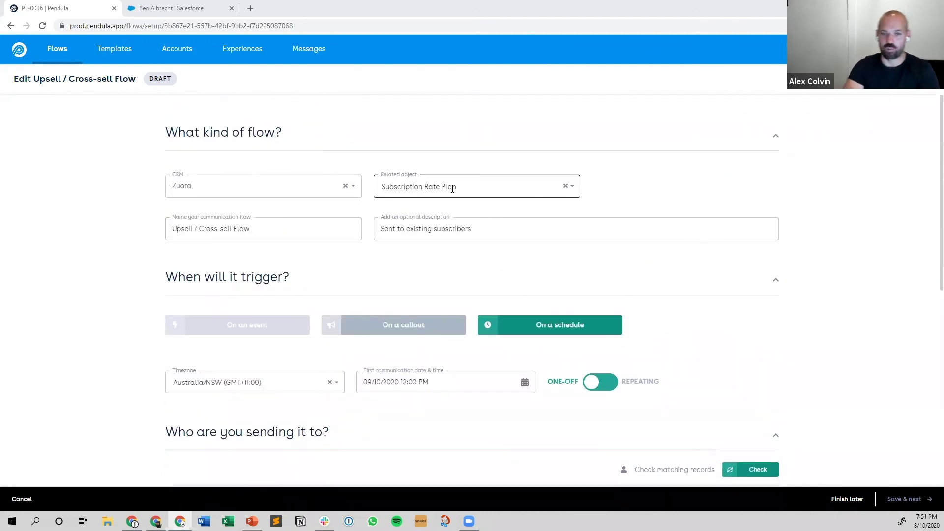
{"action": "left_click", "coordinate": [565, 186]}
{"action": "left_click", "coordinate": [560, 185]}
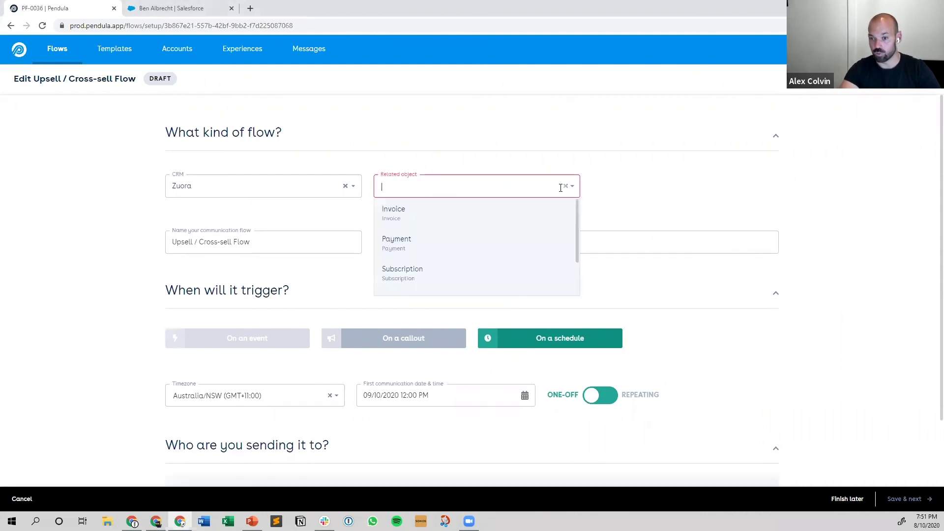
{"action": "scroll", "coordinate": [507, 215], "scroll_direction": "down", "scroll_amount": 2}
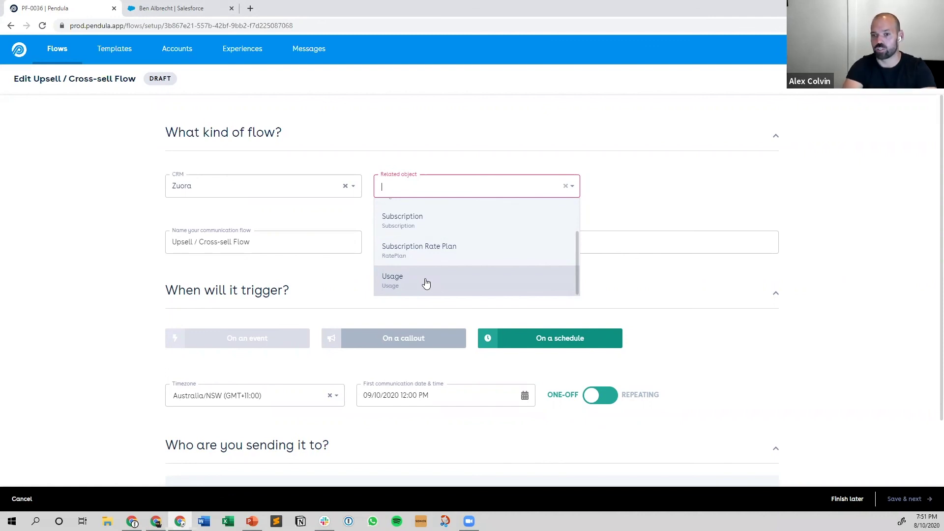
{"action": "left_click", "coordinate": [426, 284]}
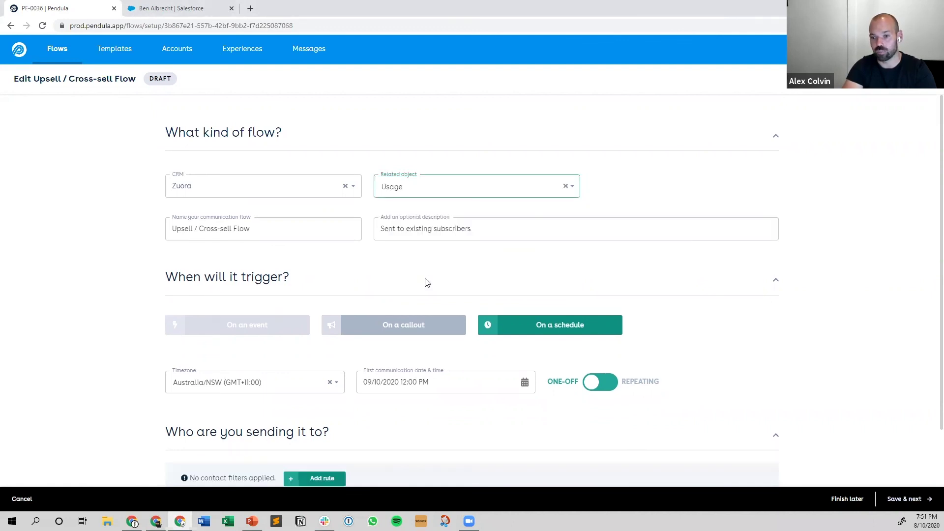
- Rename the communication flow as "Usage Based Example"
{"action": "scroll", "coordinate": [427, 284], "scroll_direction": "down", "scroll_amount": 2}
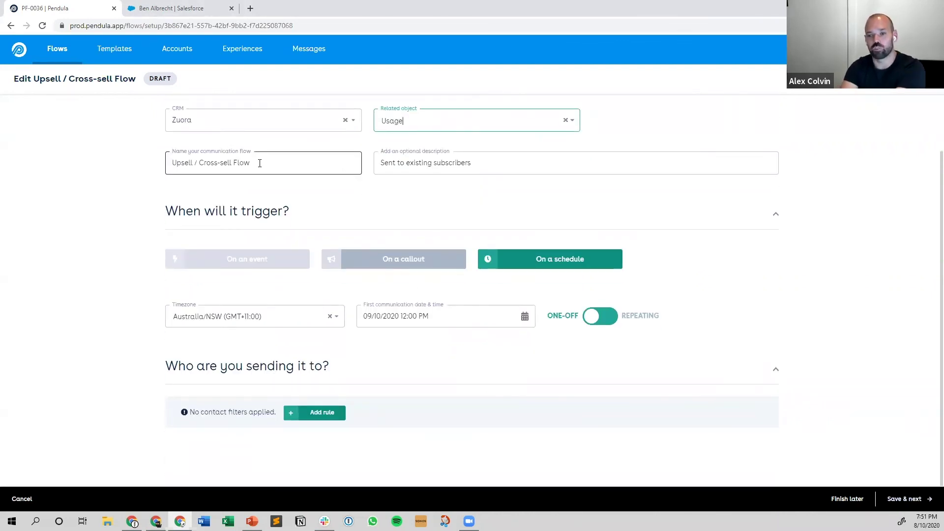
{"action": "left_click_drag", "start_coordinate": [259, 163], "coordinate": [178, 191]}
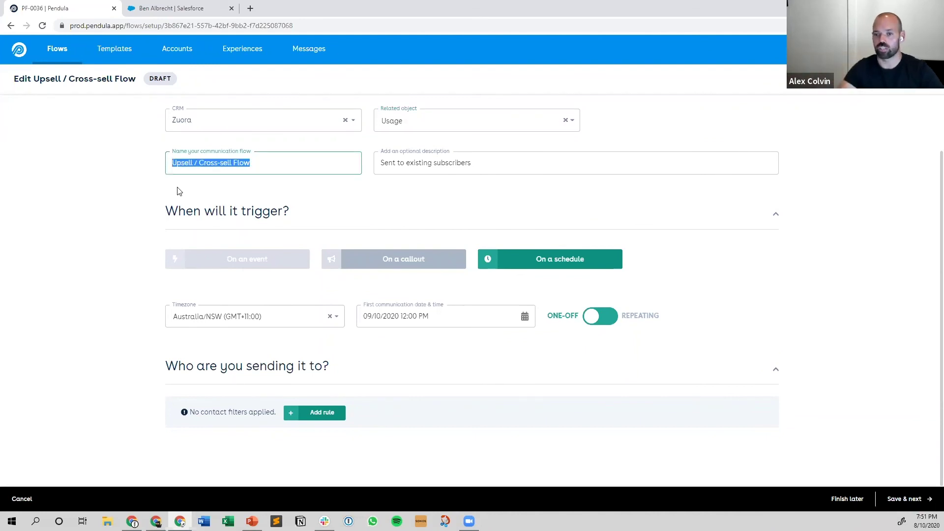
{"action": "type", "text": "Usage "}
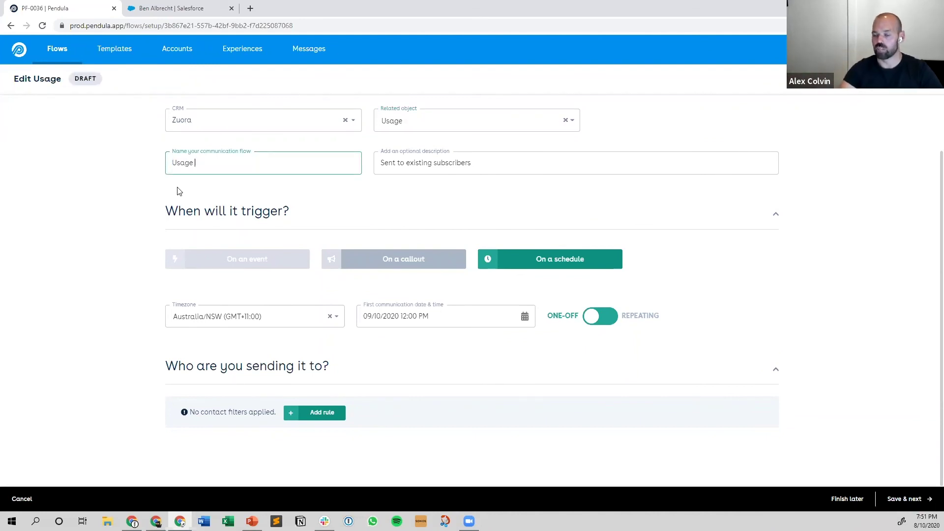
{"action": "type", "text": "Based "}
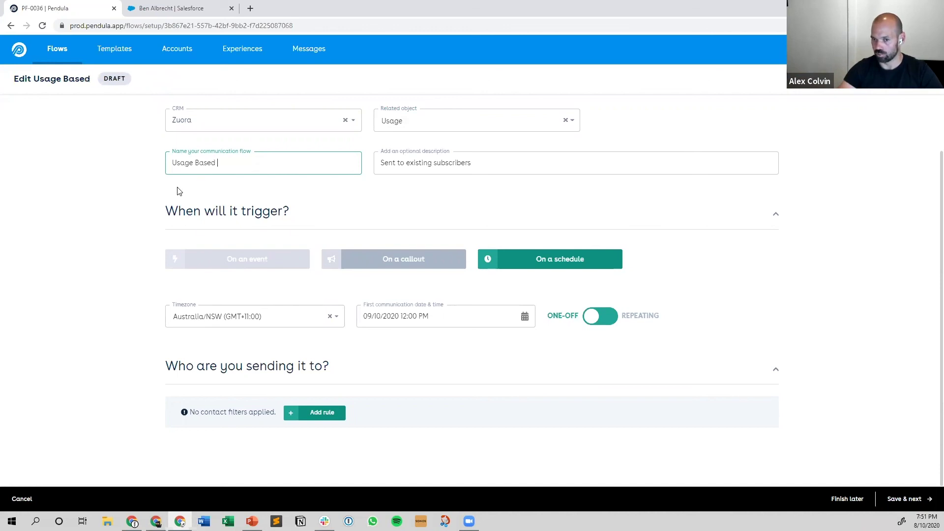
{"action": "type", "text": "Example"}
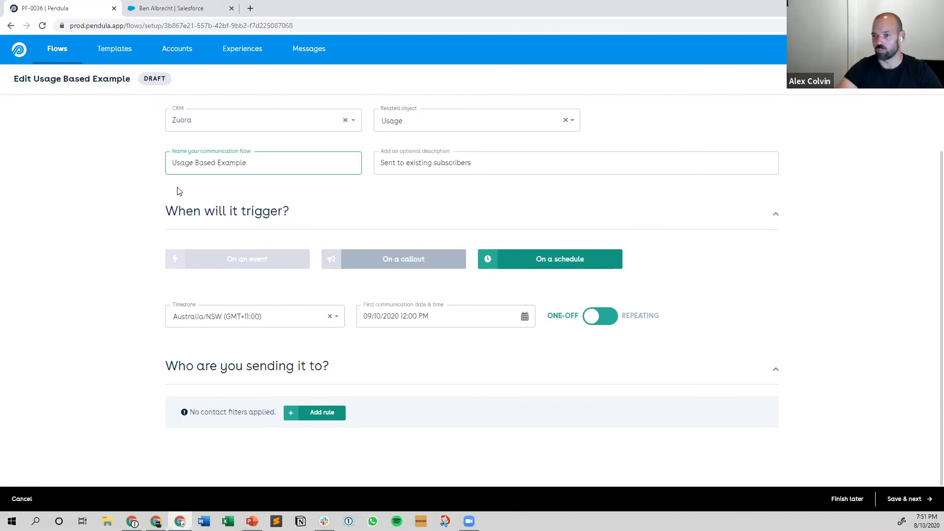
- Add a blank recipient rule to the usage flow, and exit the flow setup without saving the changes
{"action": "left_click", "coordinate": [328, 417]}
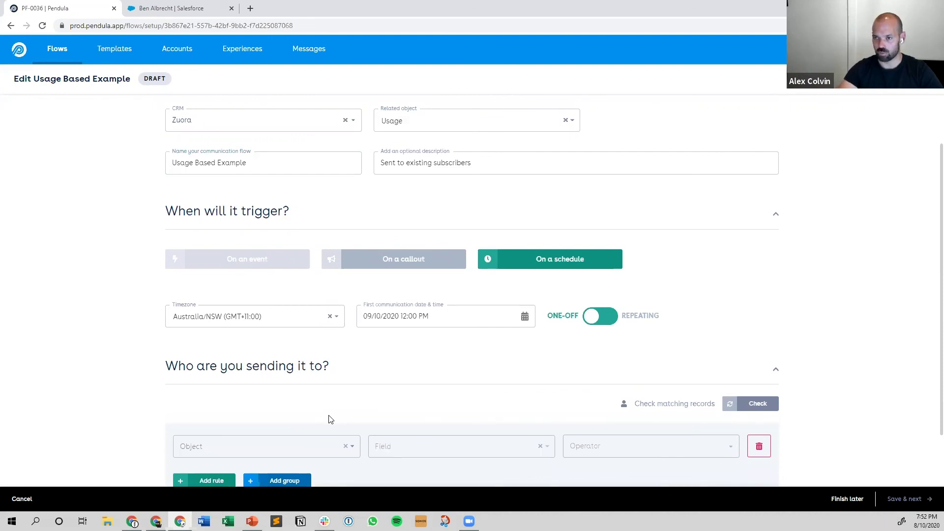
{"action": "scroll", "coordinate": [329, 418], "scroll_direction": "down", "scroll_amount": 2}
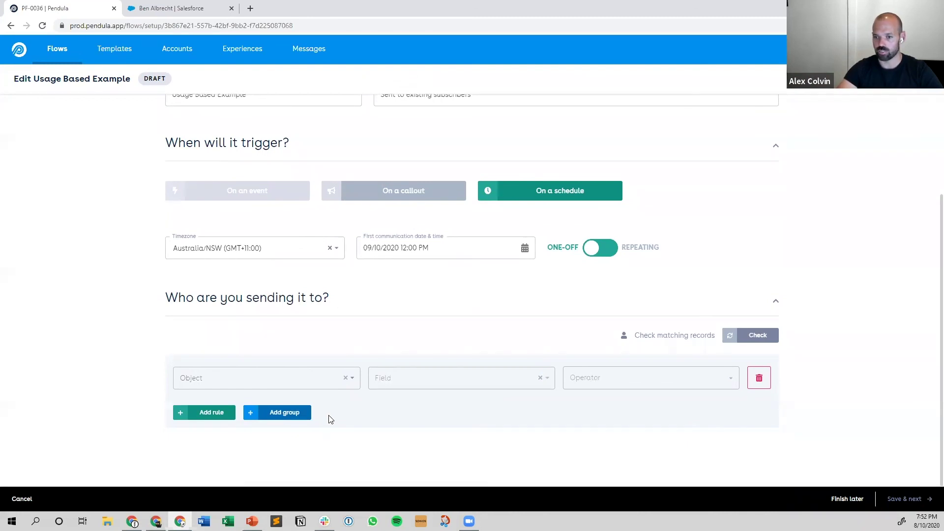
{"action": "scroll", "coordinate": [330, 419], "scroll_direction": "up", "scroll_amount": 4}
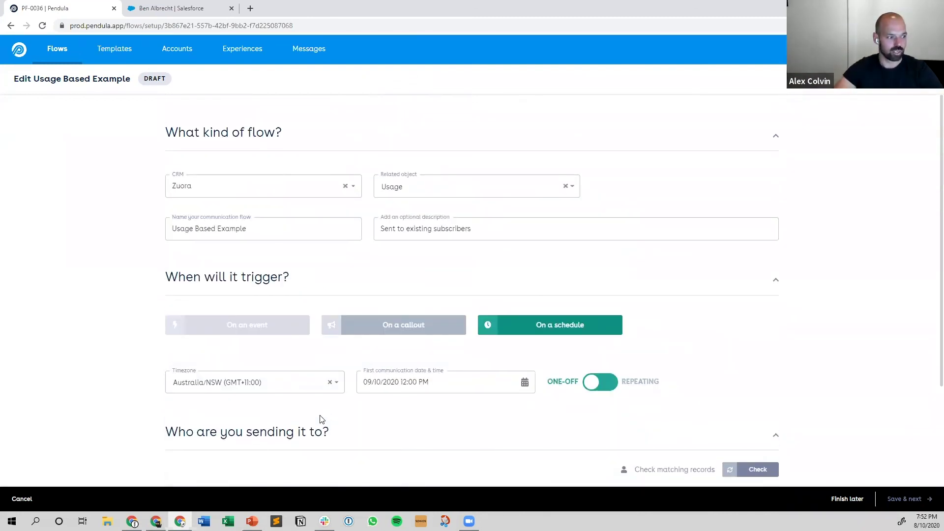
{"action": "left_click", "coordinate": [72, 49]}
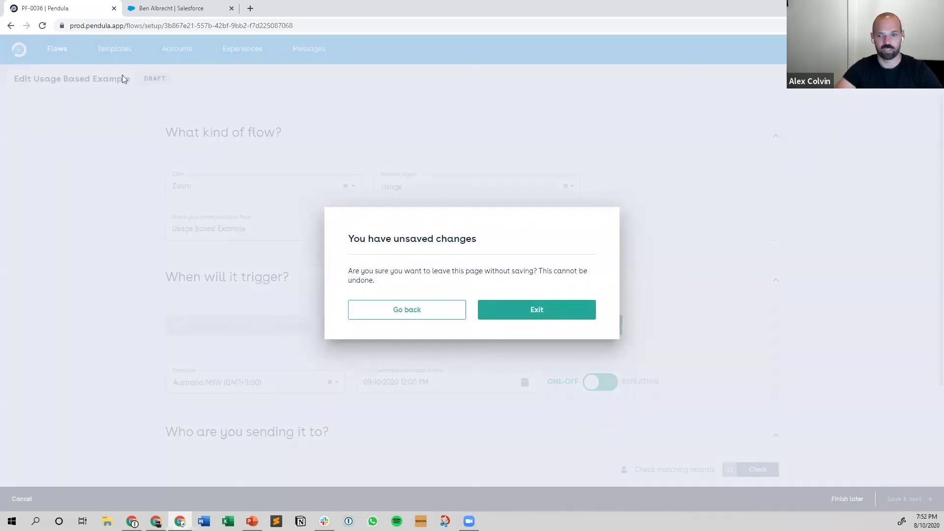
{"action": "left_click", "coordinate": [546, 319]}
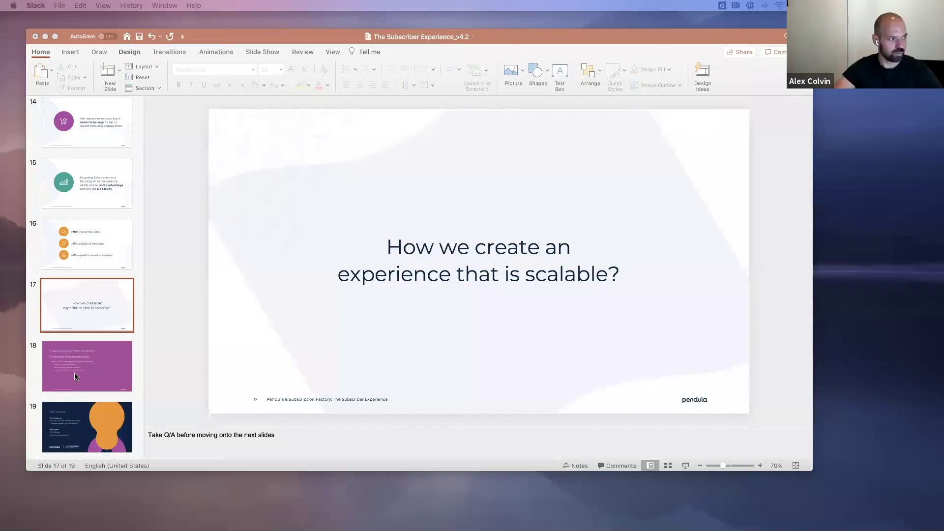
- In the PowerPoint deck, select the "Subscription Experience Workshop" slide and start the slide show from it
{"action": "left_click", "coordinate": [77, 374]}
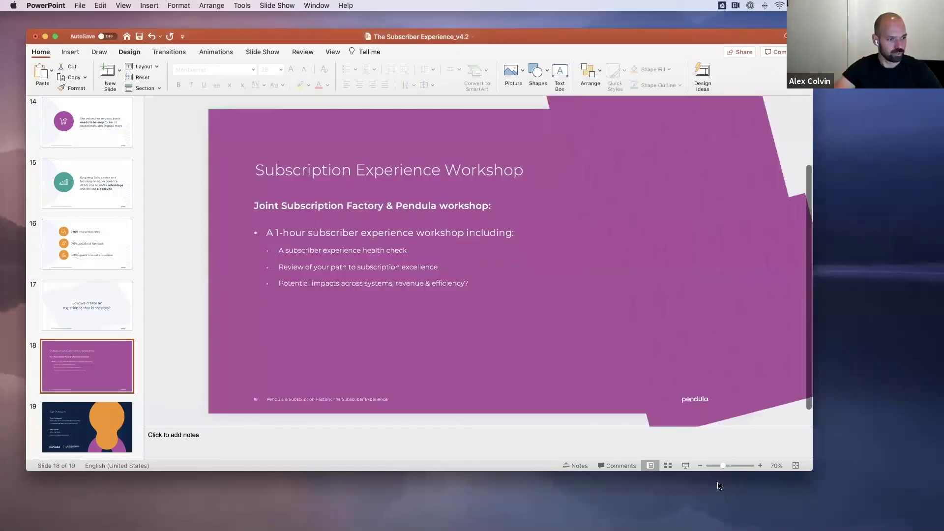
{"action": "left_click", "coordinate": [685, 466]}
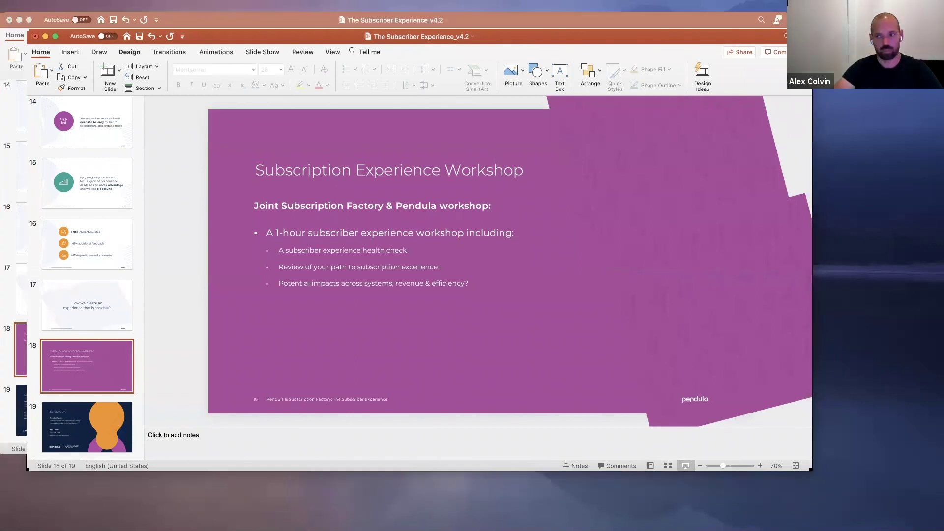